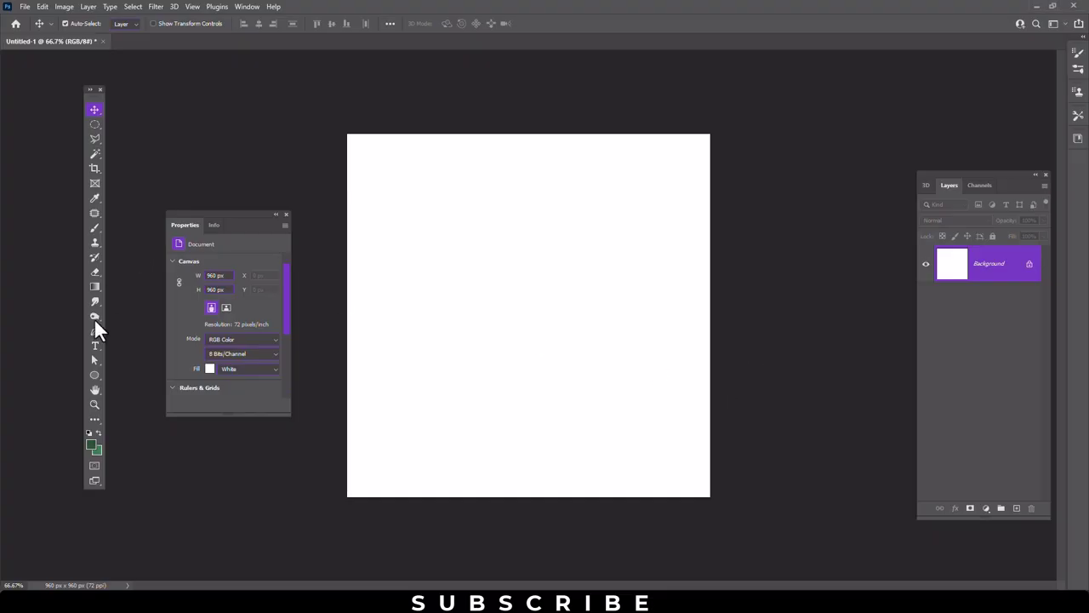
# - Fill a new Layer 1 with the green preset as a radial gradient, dragged from centre to lower-left
pyautogui.click(95, 287)
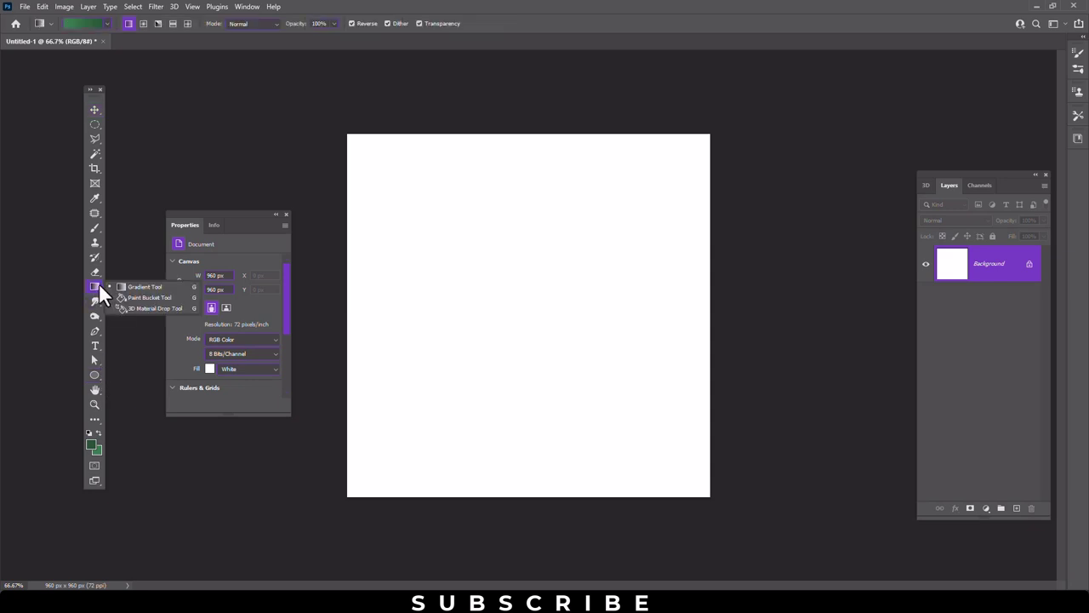
pyautogui.click(107, 24)
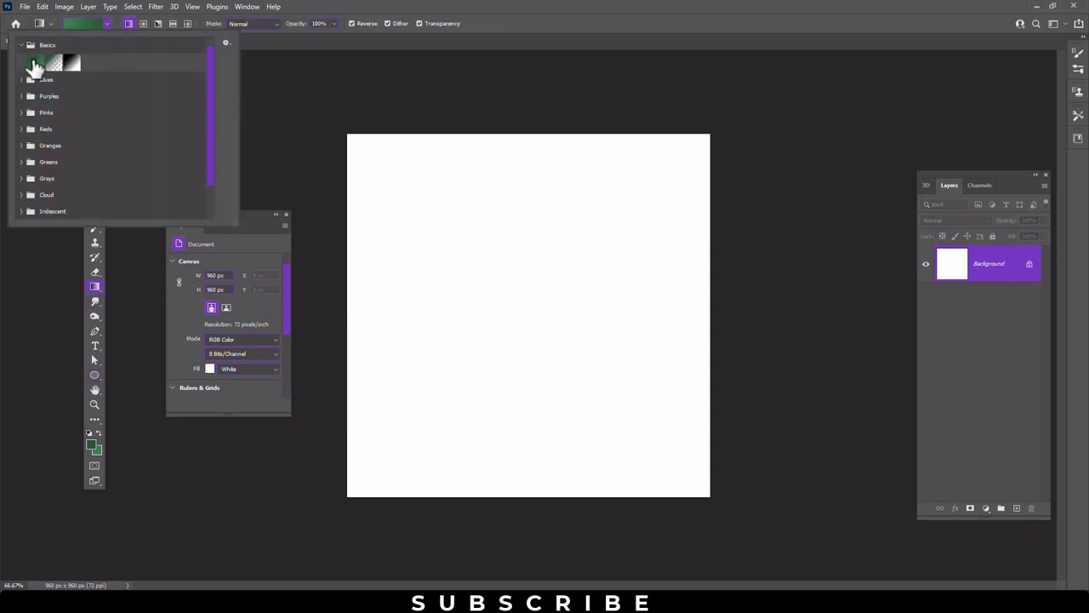
pyautogui.click(535, 22)
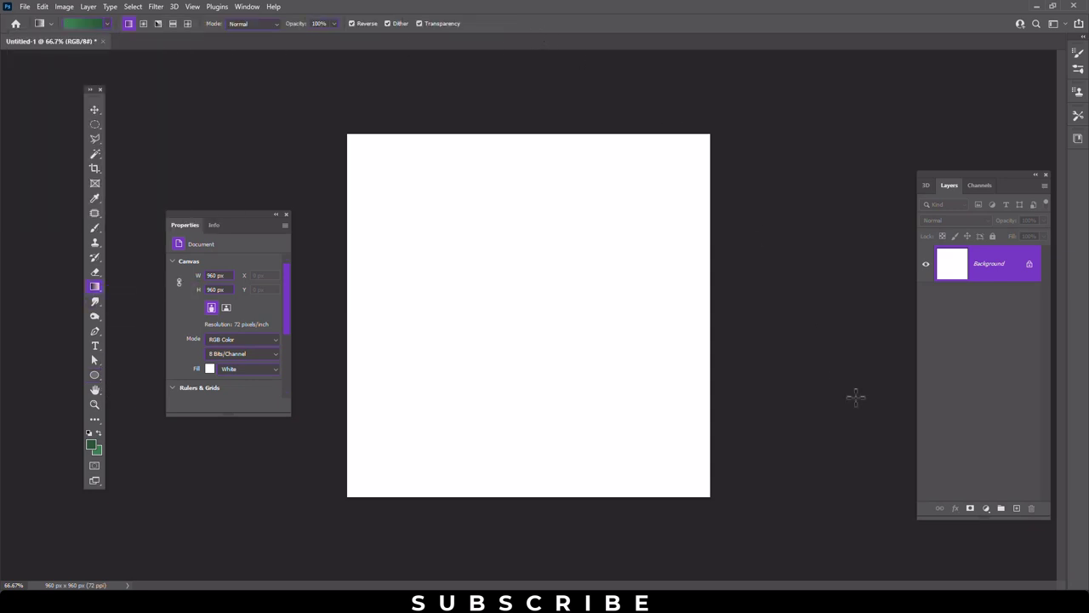
pyautogui.click(1016, 509)
pyautogui.click(143, 23)
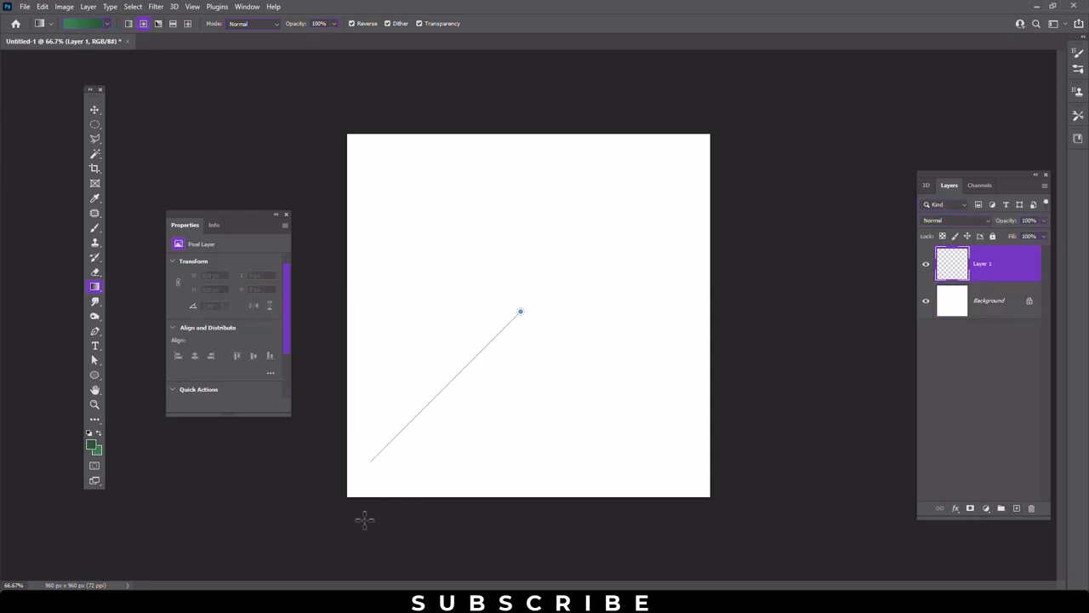
pyautogui.moveTo(506, 342); pyautogui.dragTo(340, 523)
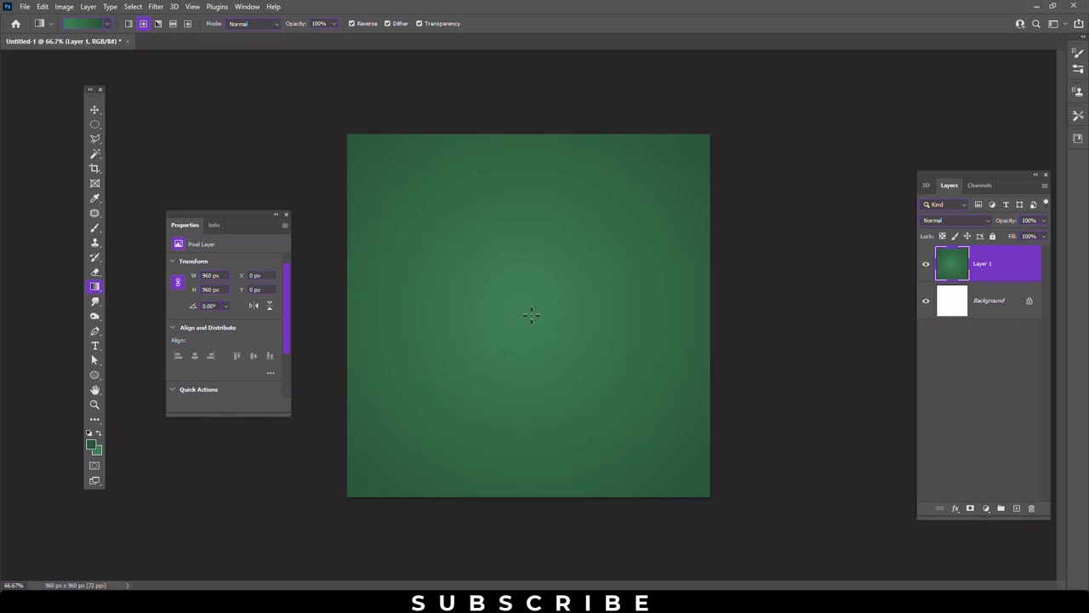
pyautogui.moveTo(454, 389); pyautogui.dragTo(380, 477)
# - Open 2.png and drag the tower image into Untitled-1 as a new layer
pyautogui.click(95, 110)
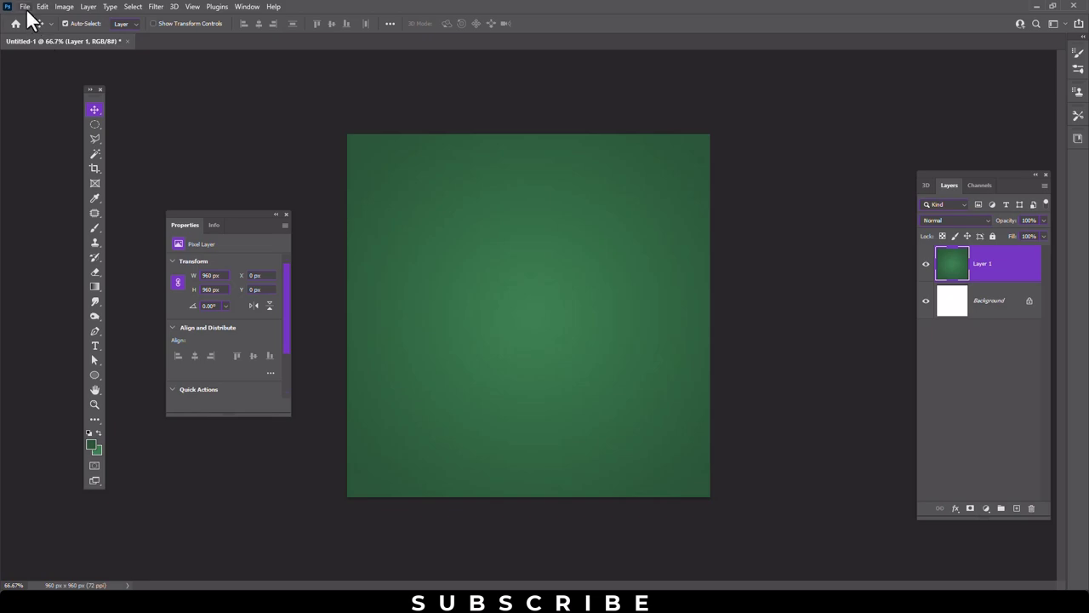
pyautogui.click(25, 7)
pyautogui.click(35, 35)
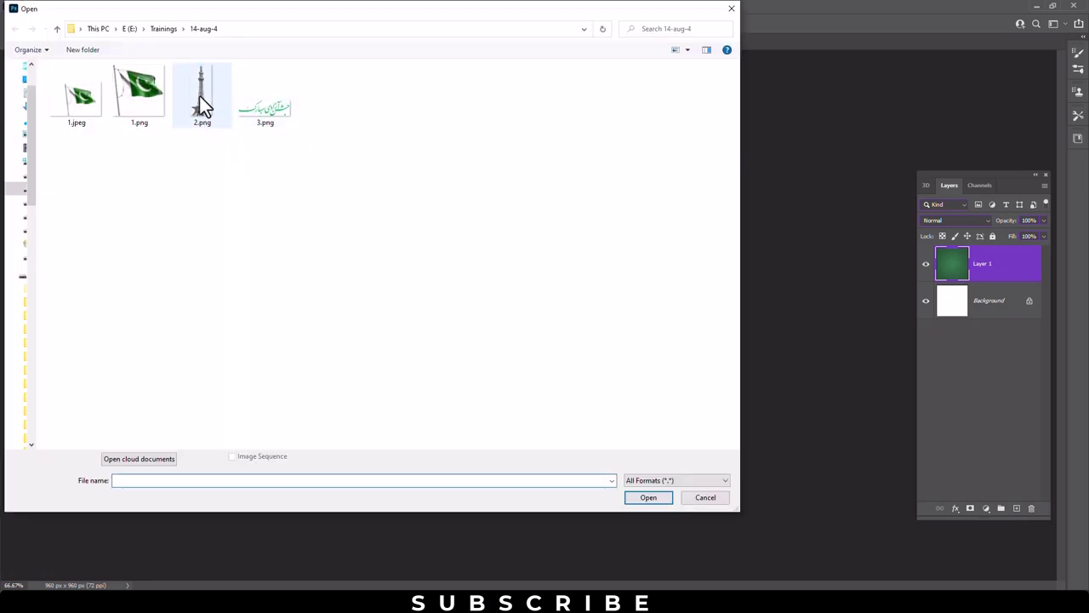
pyautogui.doubleClick(199, 95)
pyautogui.moveTo(539, 243)
pyautogui.mouseDown()
pyautogui.moveTo(96, 49)
pyautogui.moveTo(568, 300)
pyautogui.moveTo(517, 361)
pyautogui.moveTo(545, 418)
pyautogui.mouseUp()
# - Scale the tower up to 341 × 848 px and centre its base on the bottom edge
pyautogui.click(42, 7)
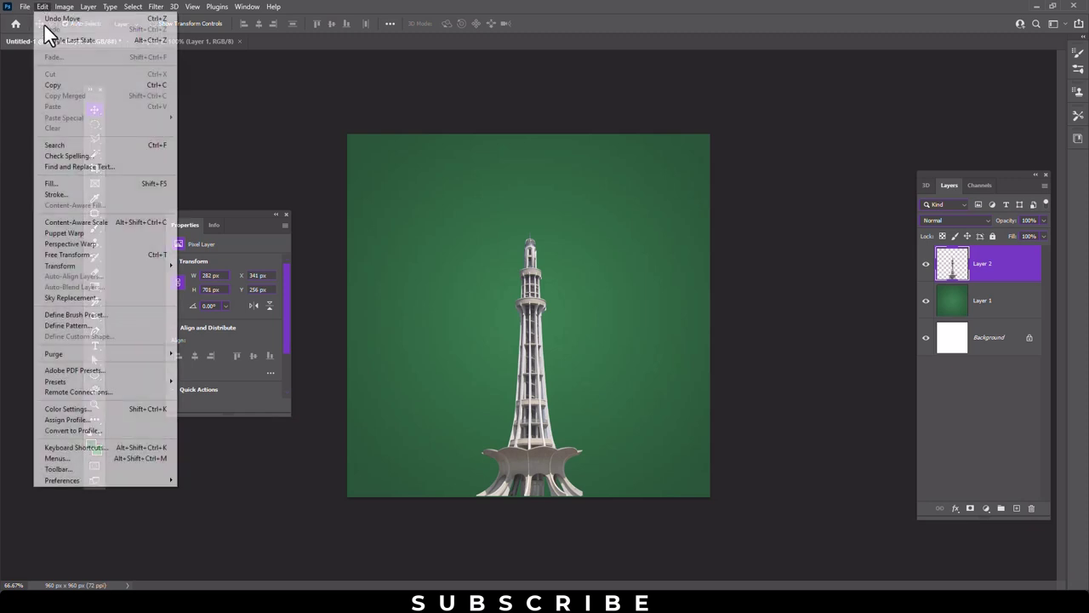
pyautogui.click(102, 254)
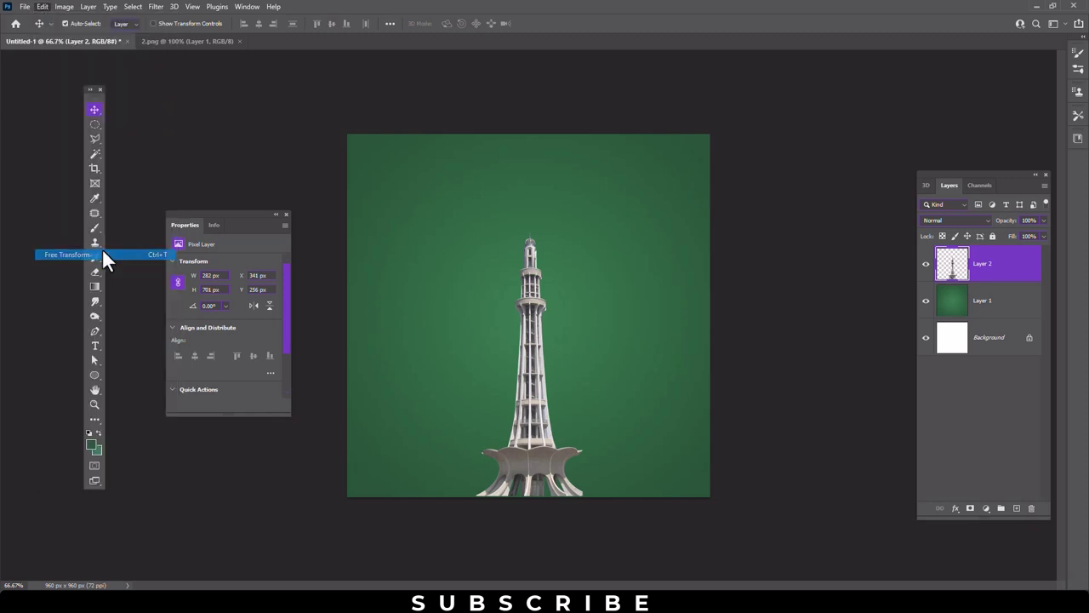
pyautogui.moveTo(583, 237); pyautogui.dragTo(605, 177)
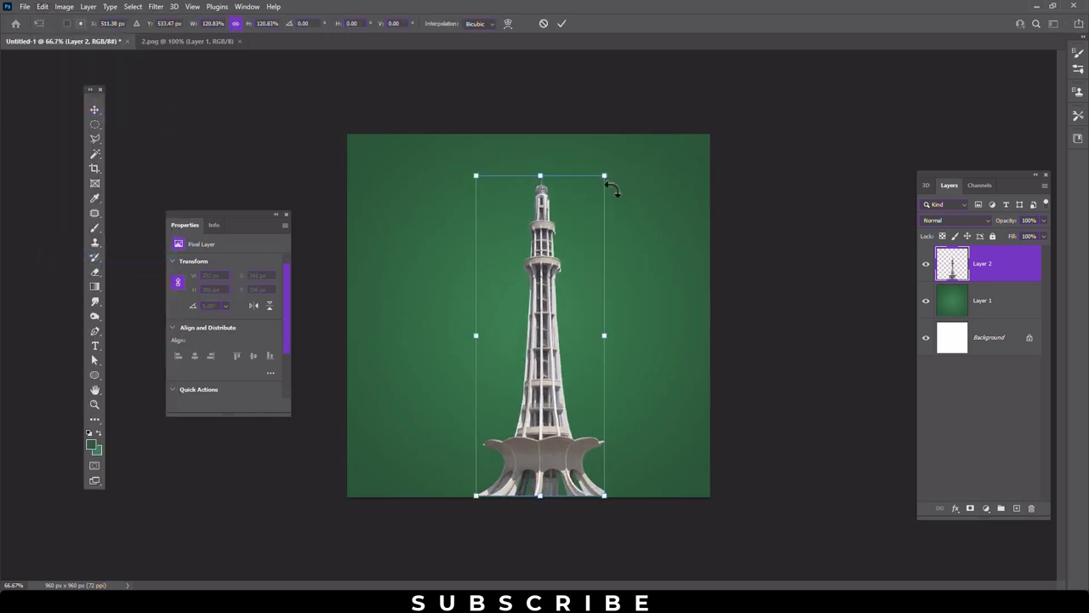
pyautogui.moveTo(550, 266); pyautogui.dragTo(539, 274)
pyautogui.press('Return')
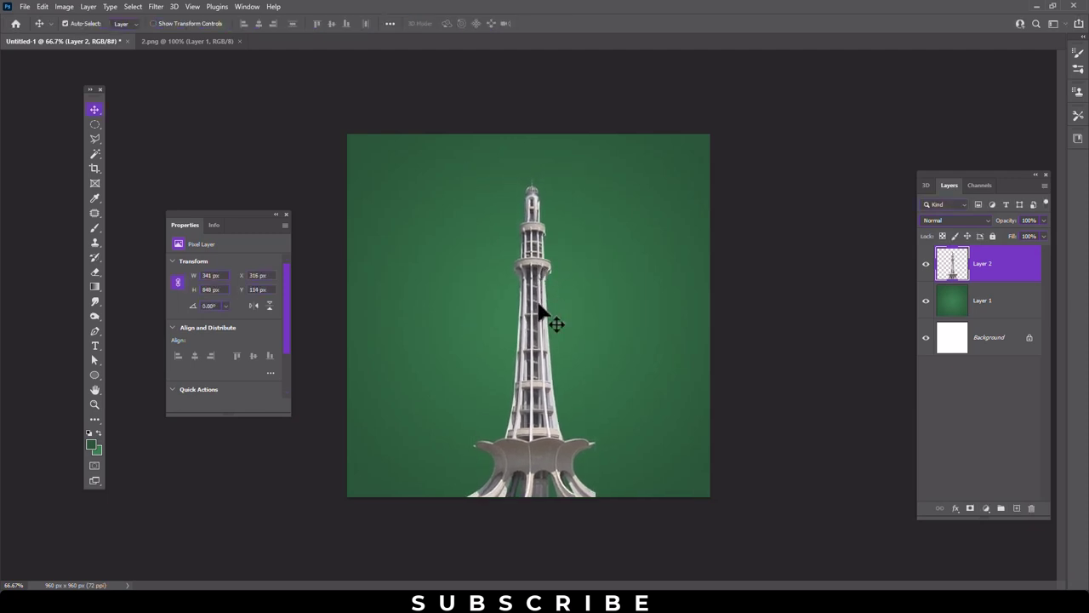
pyautogui.moveTo(95, 226); pyautogui.dragTo(111, 225)
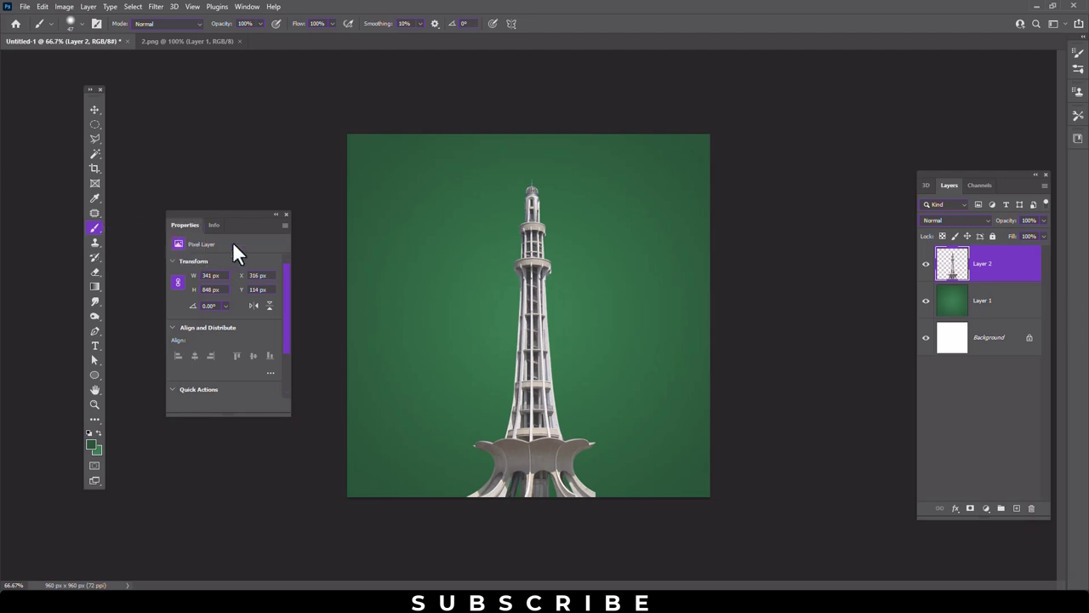
# - Close 2.png and delete the tower layer and the extra empty layer
pyautogui.click(1017, 507)
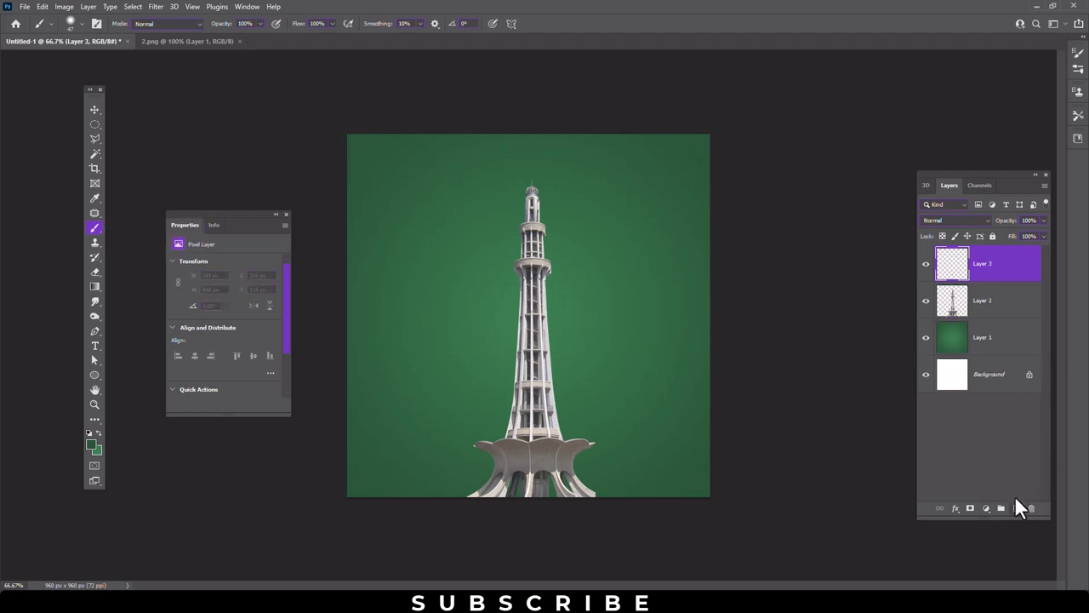
pyautogui.click(239, 41)
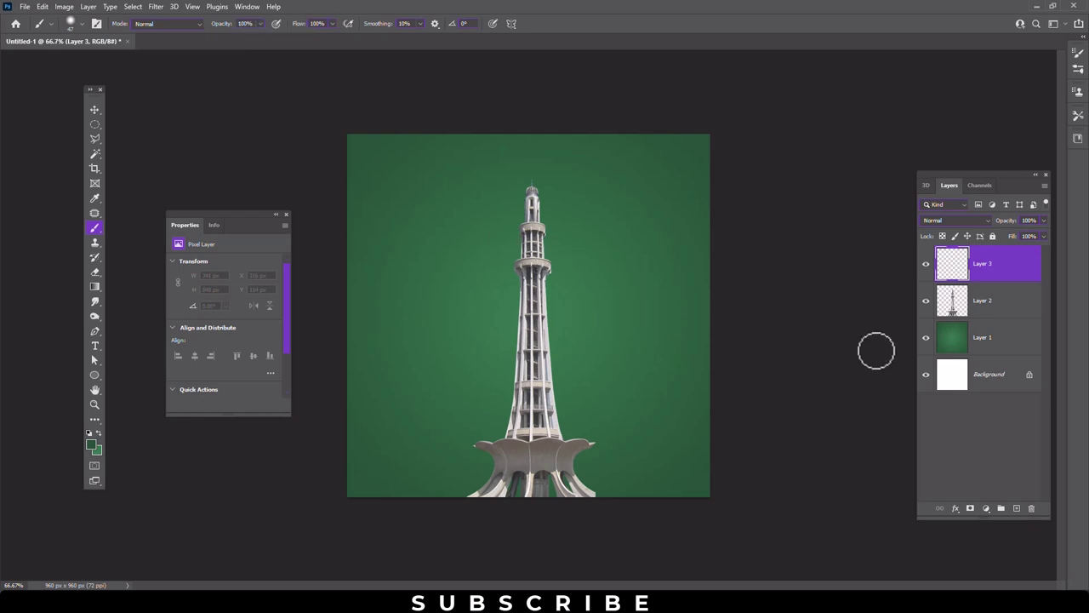
pyautogui.press('Delete')
pyautogui.press('Delete')
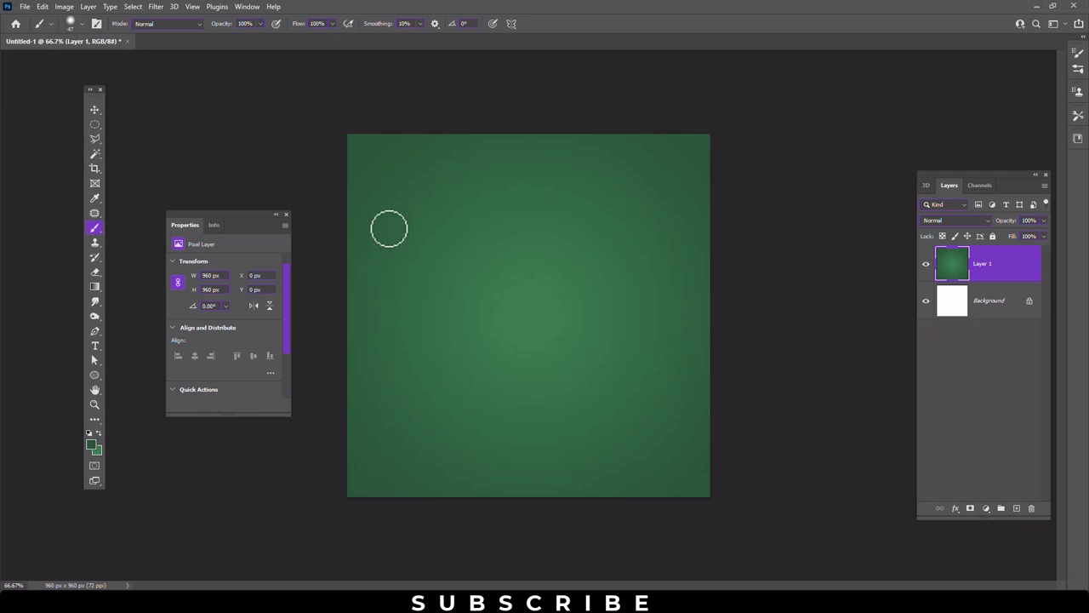
pyautogui.click(94, 110)
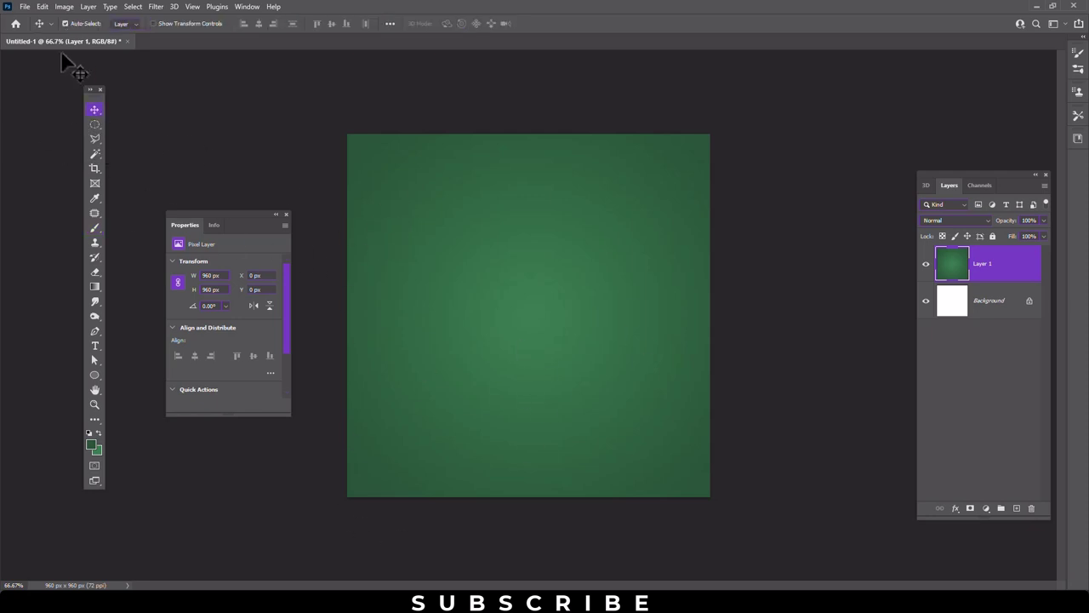
pyautogui.click(25, 6)
# - Create a new 1000 × 1000 px document at 72 pixels/inch
pyautogui.click(24, 17)
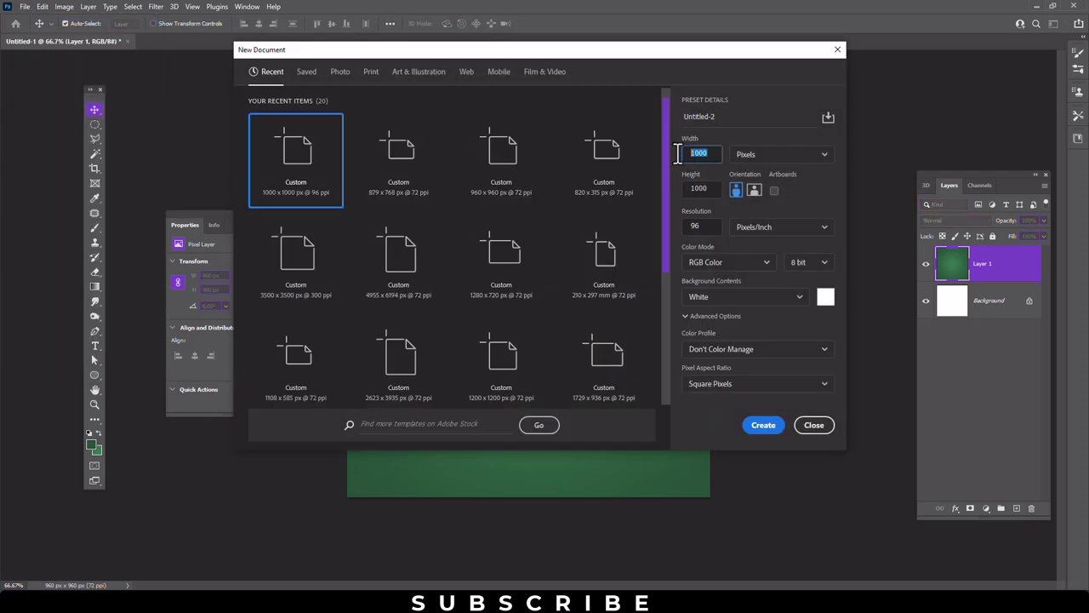
pyautogui.click(717, 188)
pyautogui.click(686, 226)
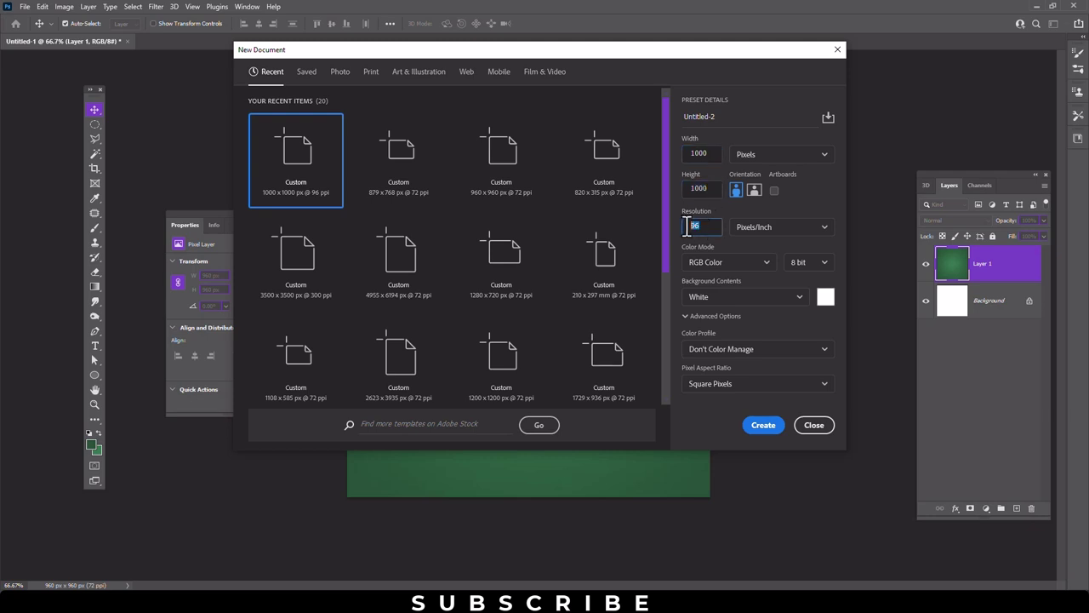
pyautogui.write('72')
pyautogui.click(763, 425)
# - Fill the Untitled-2 background with the green radial gradient from centre to lower-left
pyautogui.click(94, 287)
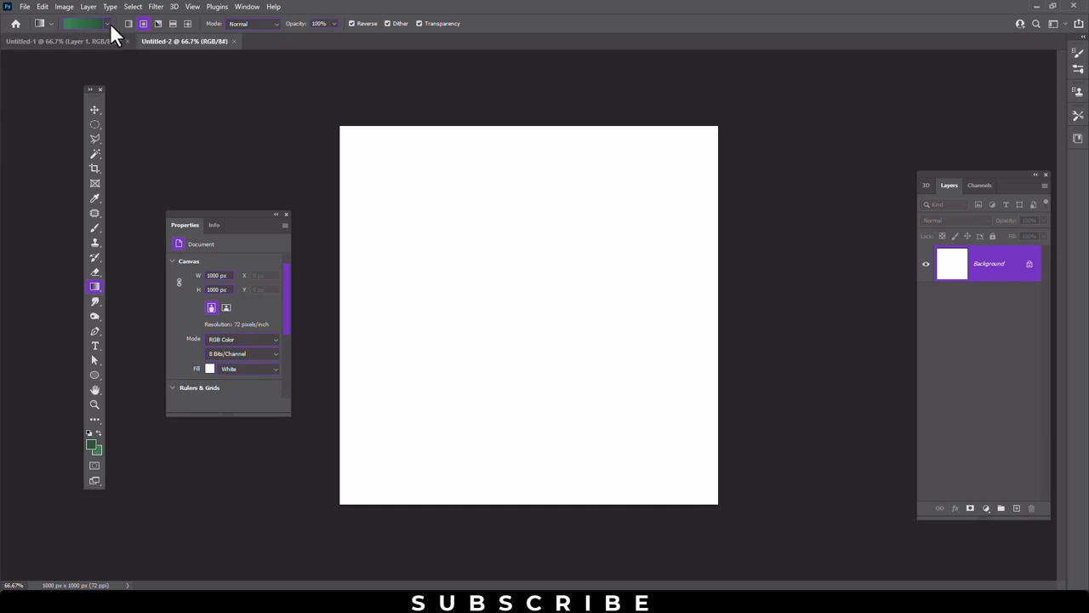
pyautogui.click(107, 24)
pyautogui.click(144, 24)
pyautogui.moveTo(529, 313); pyautogui.dragTo(374, 473)
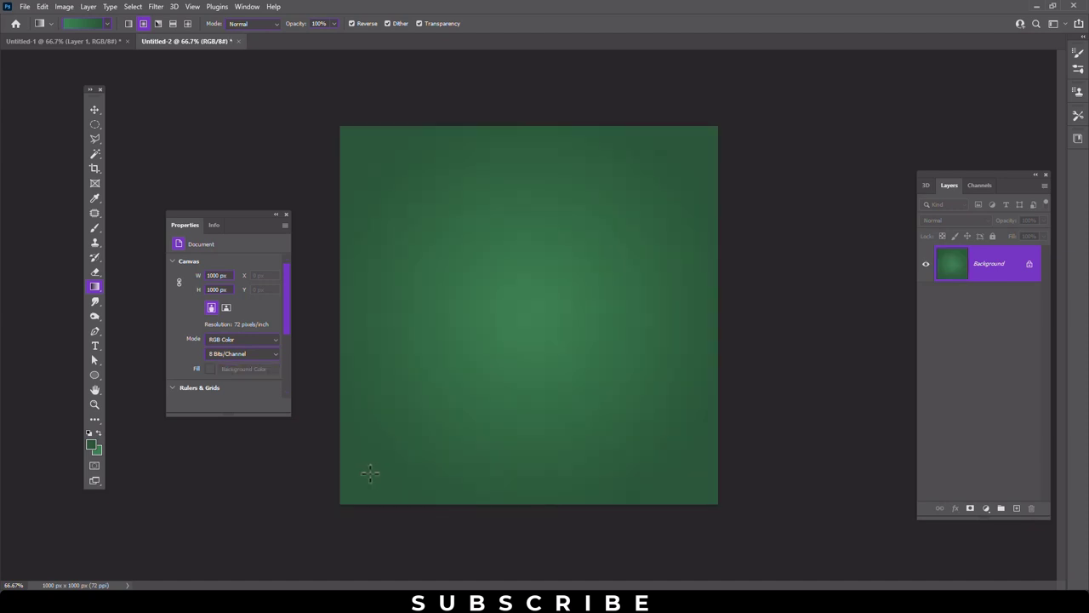
pyautogui.click(93, 109)
# - Bring the tower from 2.png into the Untitled-2 document
pyautogui.click(25, 7)
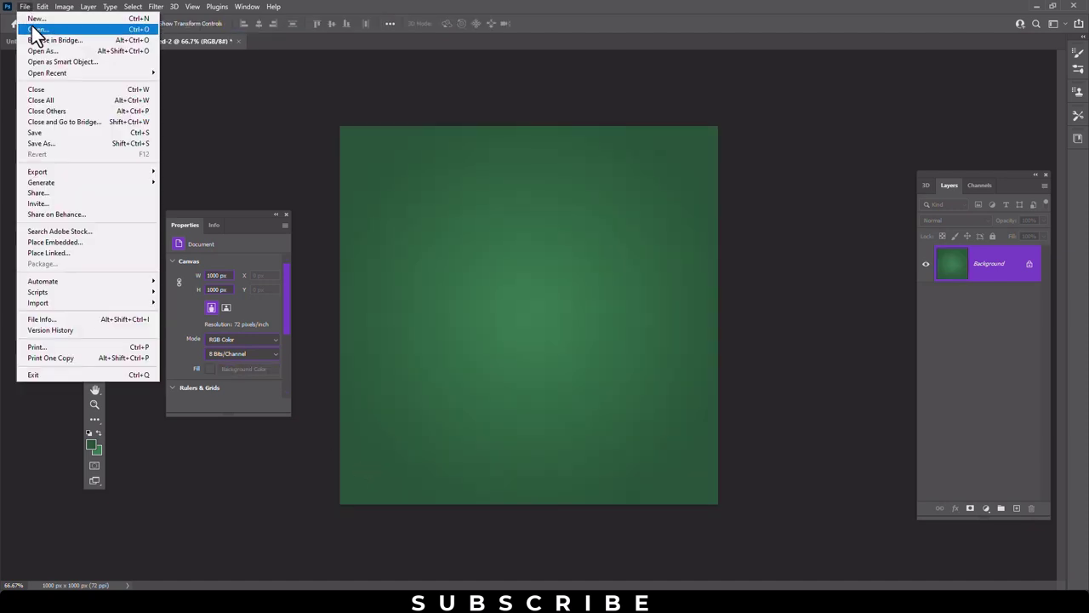
pyautogui.click(25, 7)
pyautogui.doubleClick(209, 117)
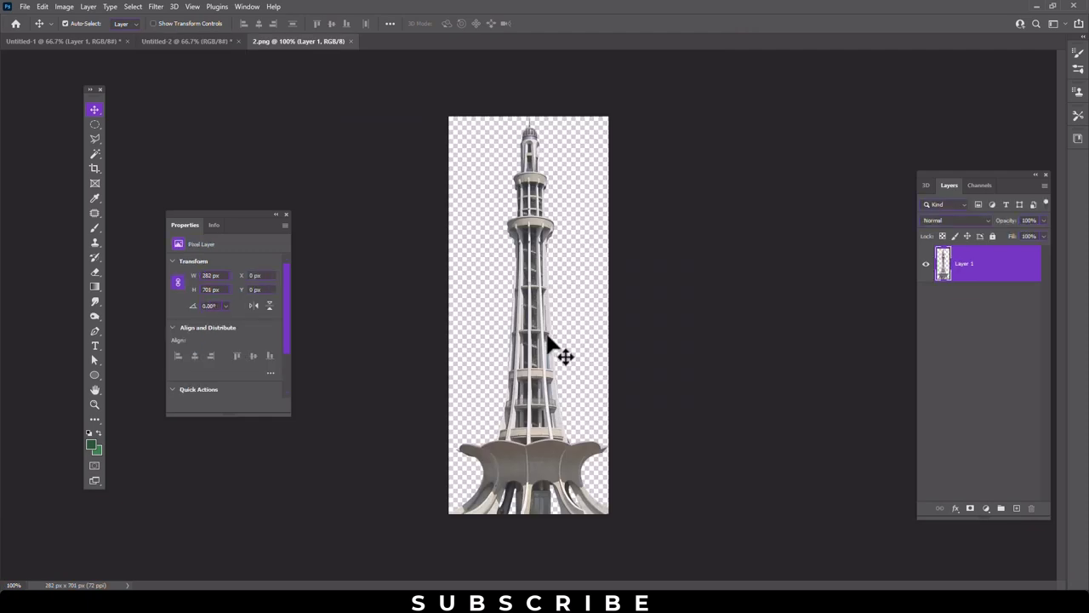
pyautogui.moveTo(565, 355)
pyautogui.mouseDown()
pyautogui.moveTo(297, 128)
pyautogui.moveTo(217, 41)
pyautogui.mouseUp()
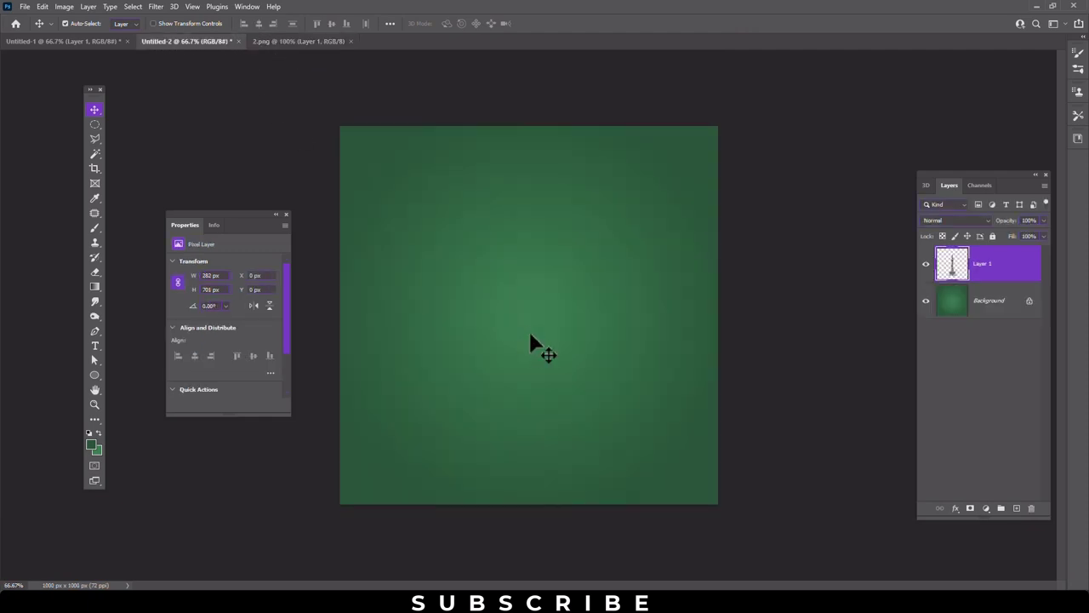
pyautogui.moveTo(457, 272); pyautogui.dragTo(540, 366)
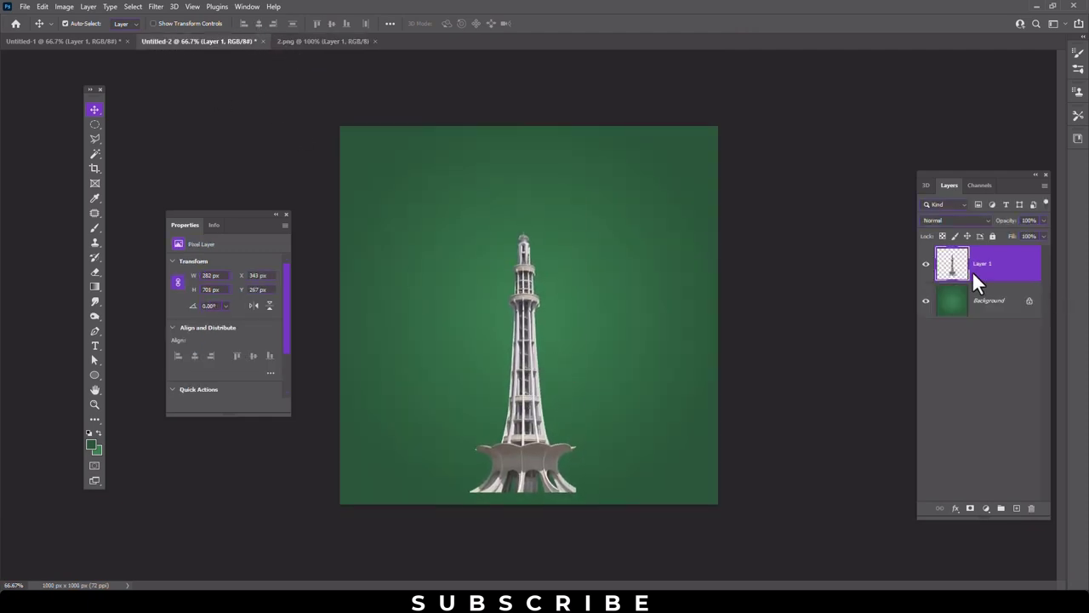
pyautogui.hotkey('ctrl', 'z')
# - Enlarge the tower, move it toward the bottom edge, and convert it to a smart object
pyautogui.click(42, 7)
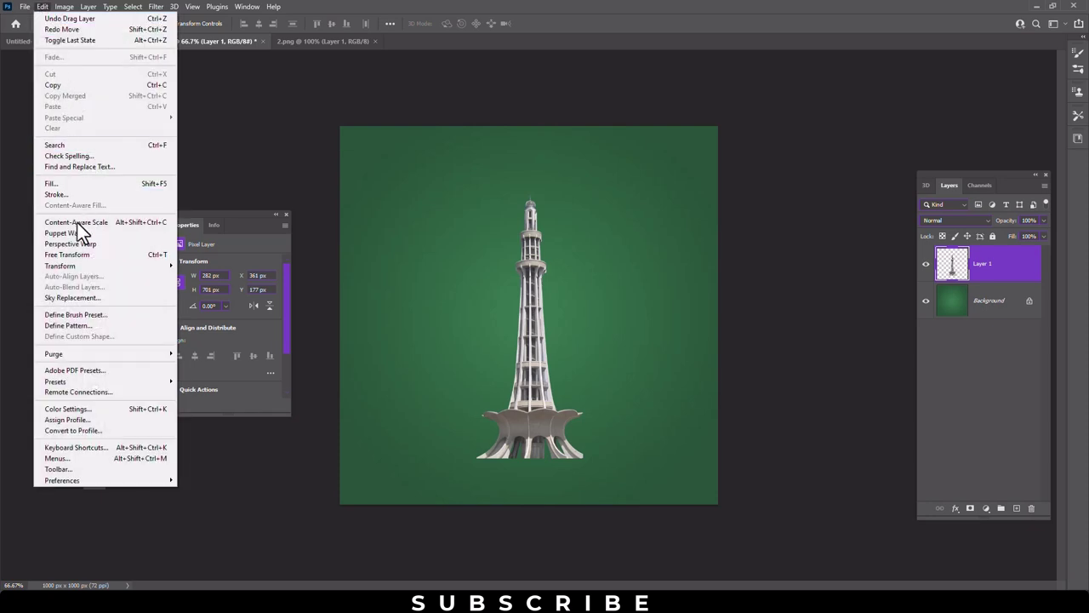
pyautogui.click(82, 253)
pyautogui.moveTo(589, 182); pyautogui.dragTo(603, 153)
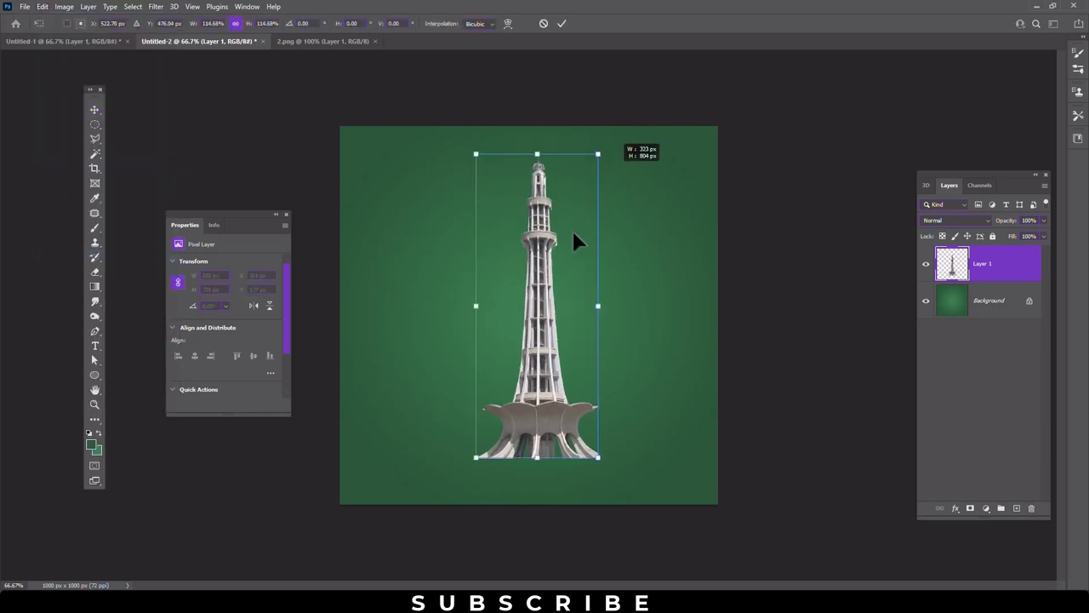
pyautogui.moveTo(572, 229)
pyautogui.mouseDown()
pyautogui.moveTo(551, 328)
pyautogui.moveTo(551, 315)
pyautogui.mouseUp()
pyautogui.press('Return')
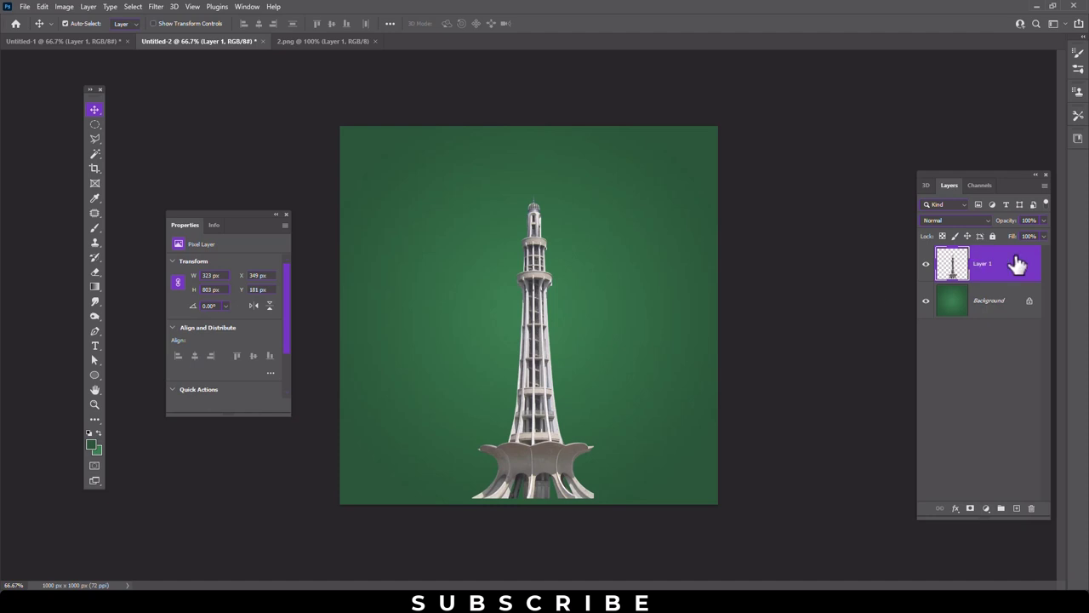
pyautogui.rightClick(1017, 266)
pyautogui.click(926, 267)
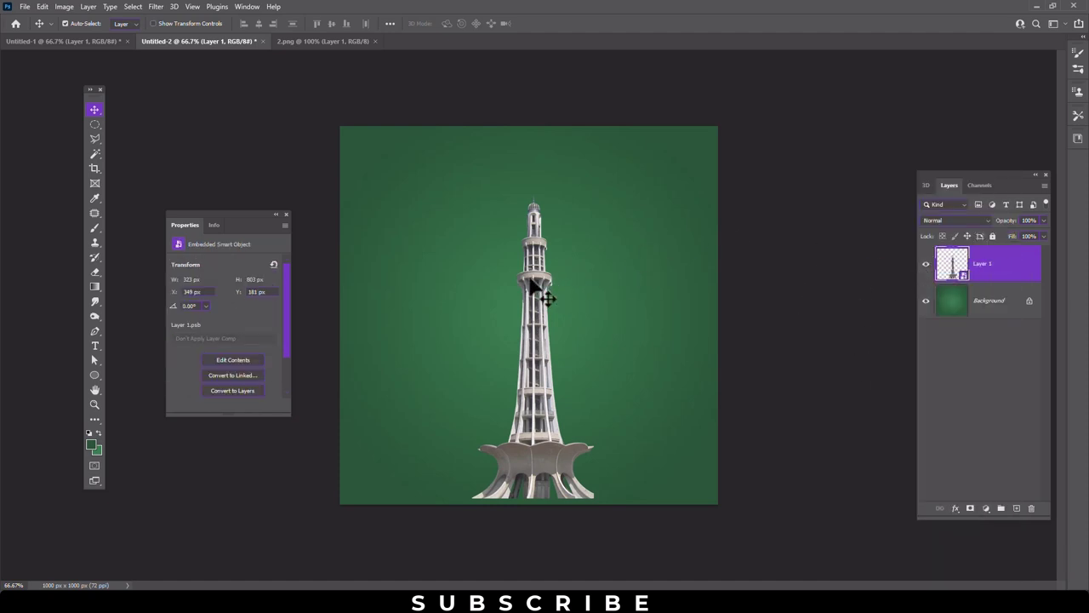
# - Scale the tower to about 108% (350 × 871 px) and add an empty layer above it
pyautogui.click(42, 6)
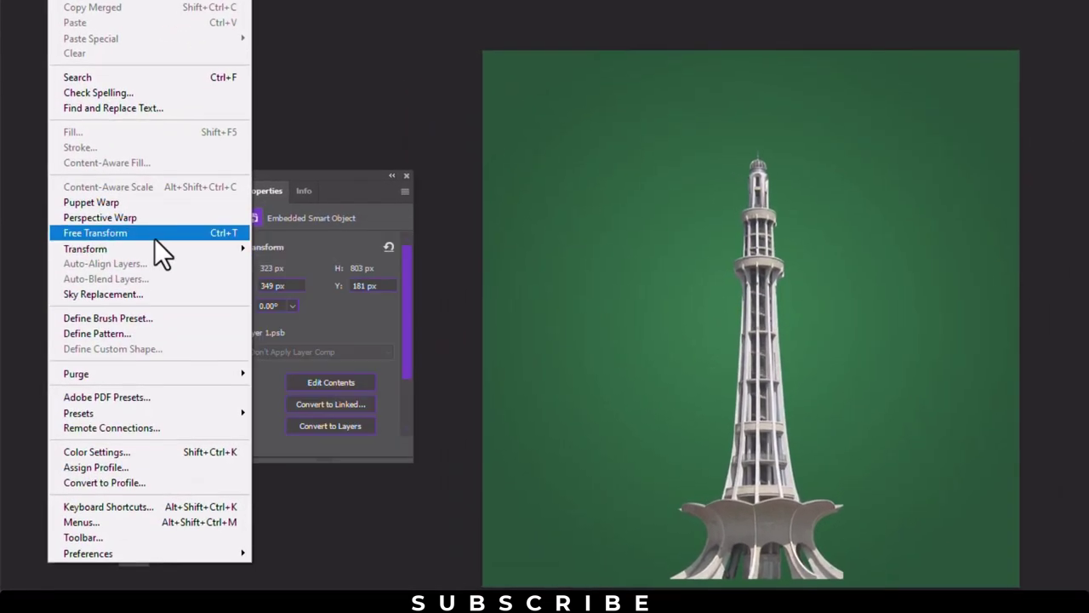
pyautogui.click(154, 238)
pyautogui.moveTo(596, 183); pyautogui.dragTo(604, 168)
pyautogui.moveTo(549, 220)
pyautogui.mouseDown()
pyautogui.moveTo(553, 241)
pyautogui.moveTo(547, 233)
pyautogui.mouseUp()
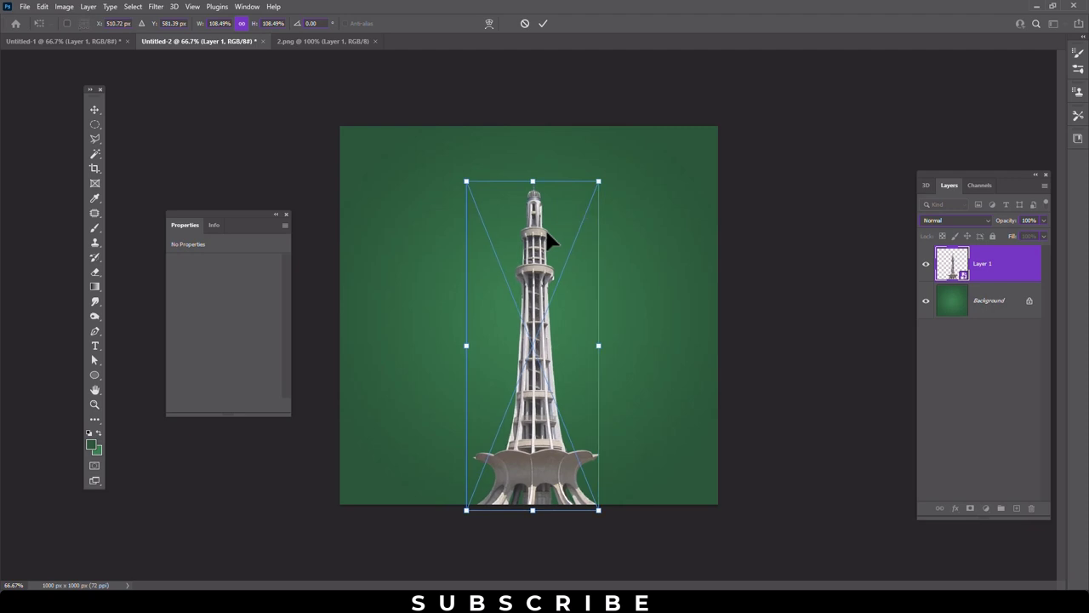
pyautogui.press('Return')
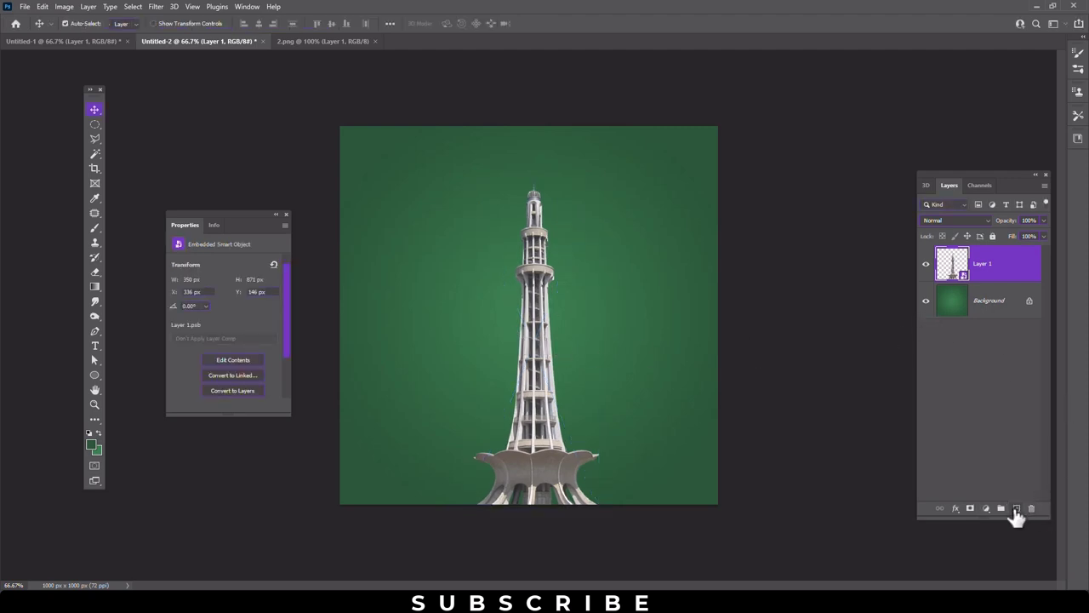
pyautogui.click(1016, 508)
# - Set up a fully soft standard brush at about 165 px
pyautogui.click(94, 228)
pyautogui.click(128, 230)
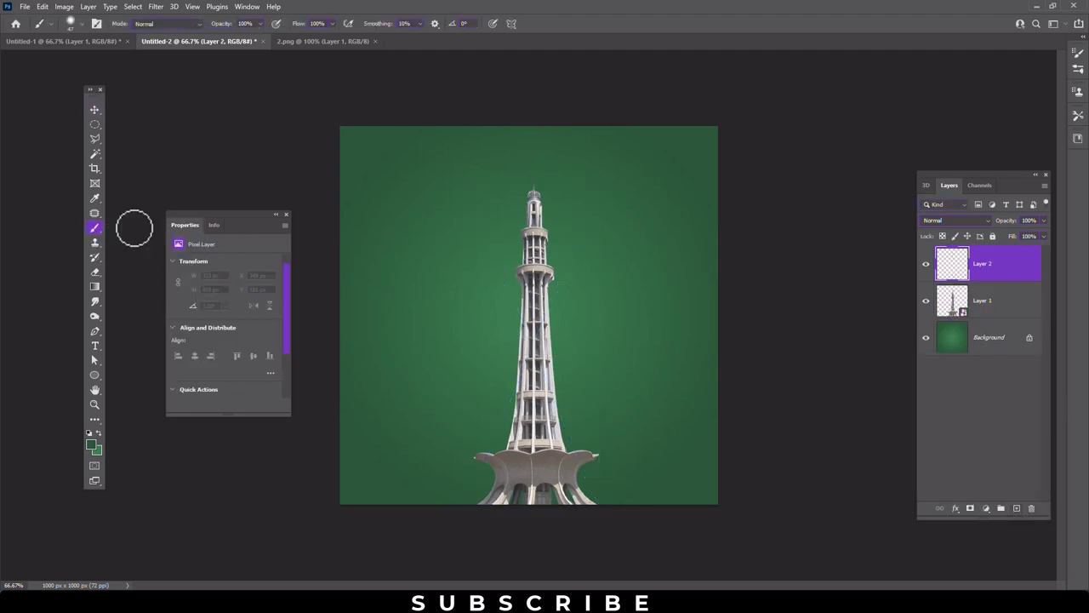
pyautogui.click(82, 23)
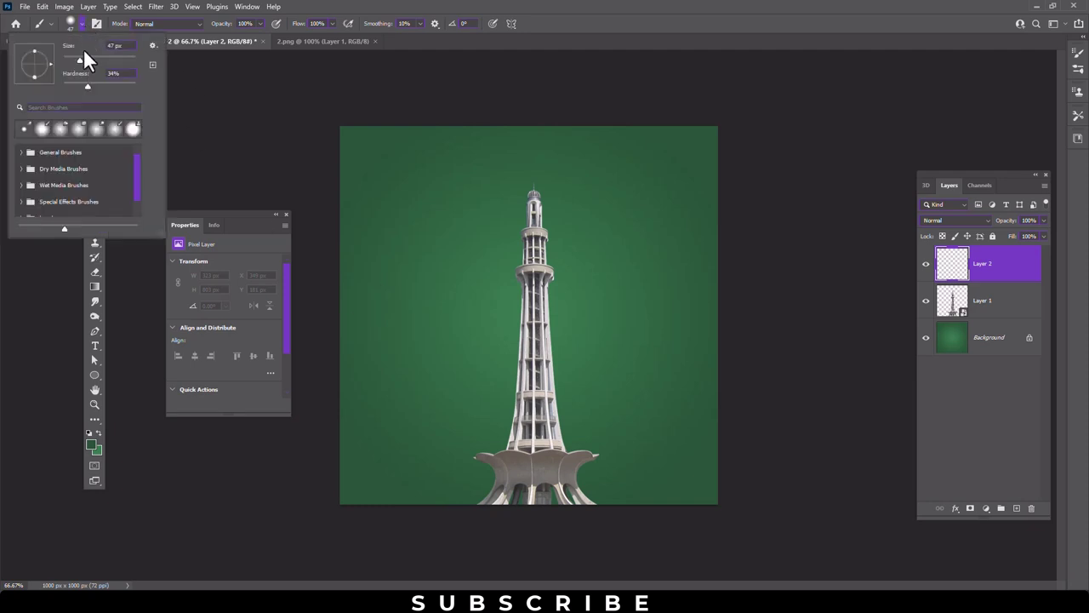
pyautogui.click(63, 86)
pyautogui.moveTo(98, 60); pyautogui.dragTo(111, 58)
pyautogui.click(616, 39)
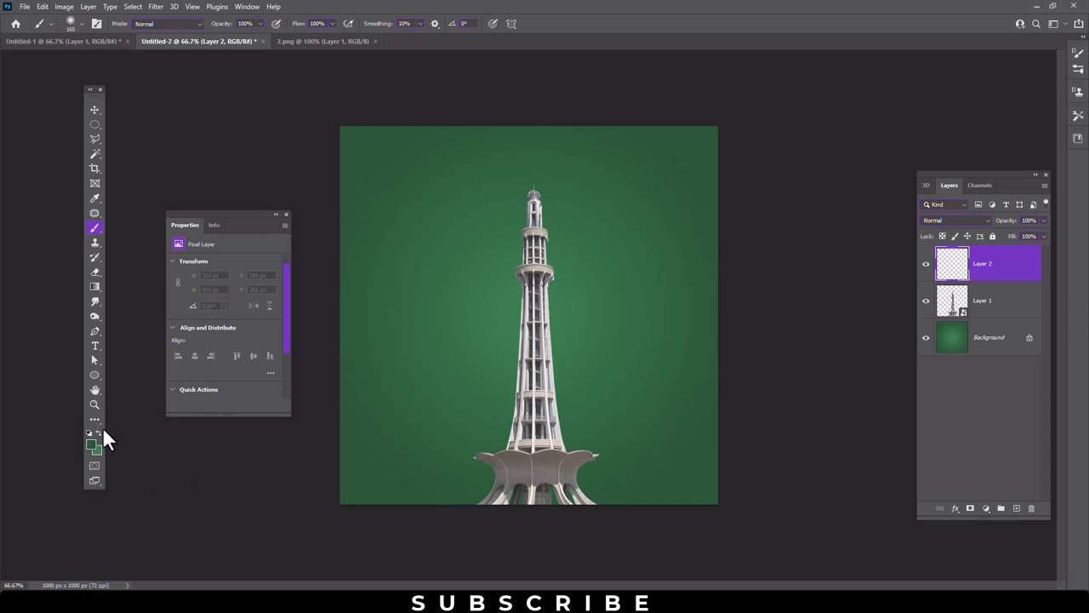
# - Clip the new layer to the tower and paint green over its base with a 187 px brush
pyautogui.rightClick(997, 269)
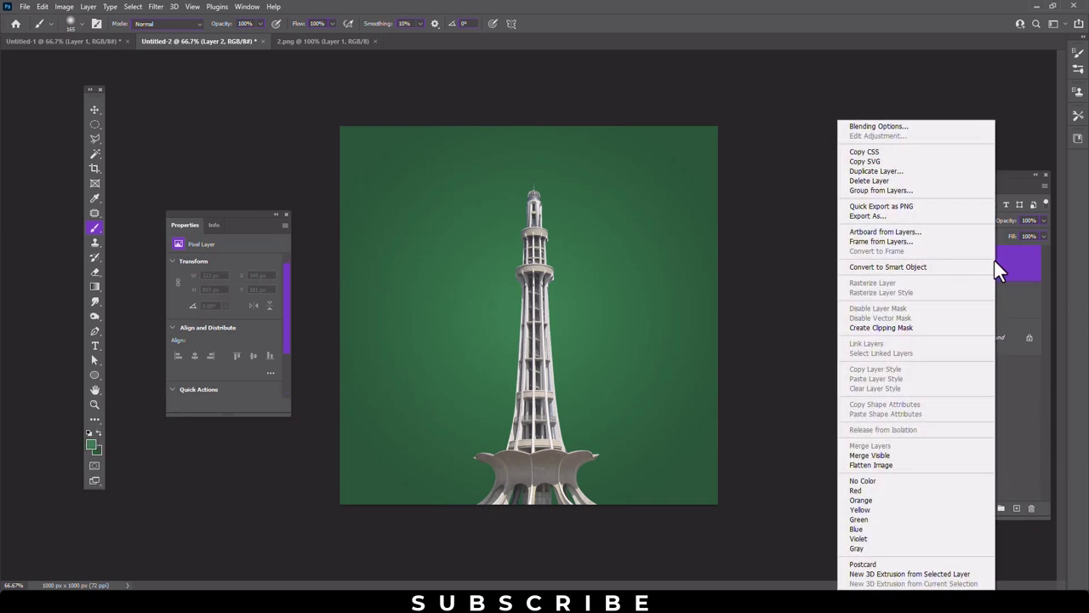
pyautogui.click(904, 328)
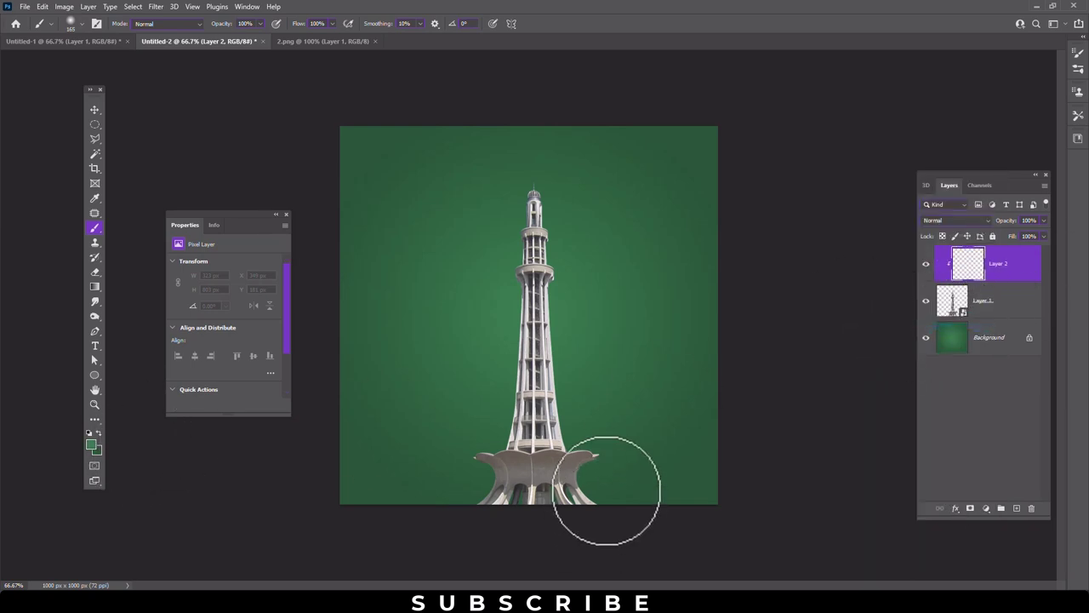
pyautogui.click(82, 23)
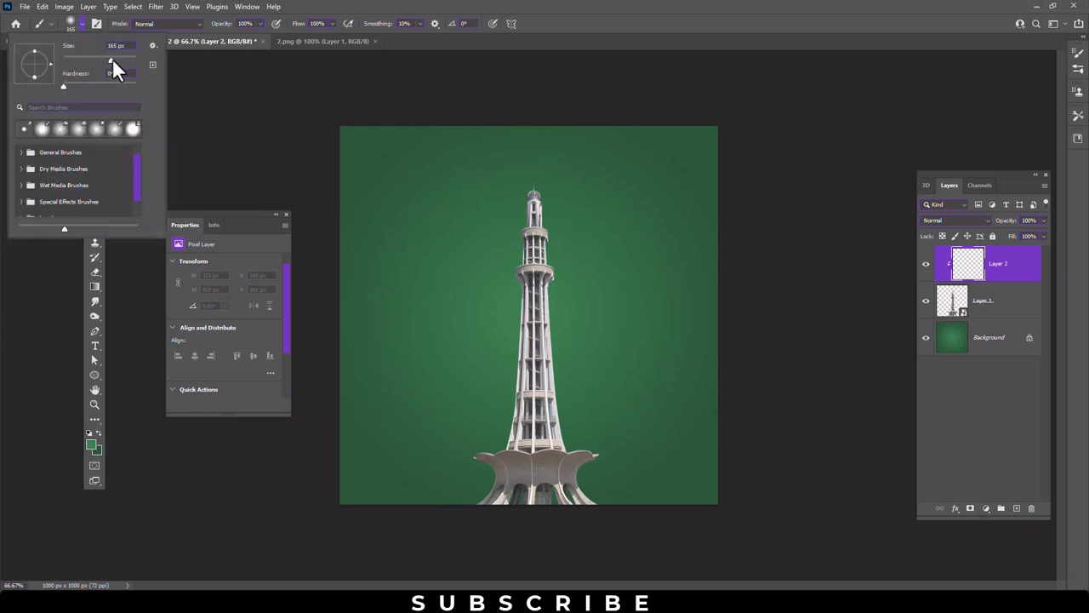
pyautogui.click(587, 36)
pyautogui.moveTo(627, 457)
pyautogui.mouseDown()
pyautogui.moveTo(505, 455)
pyautogui.moveTo(530, 318)
pyautogui.mouseUp()
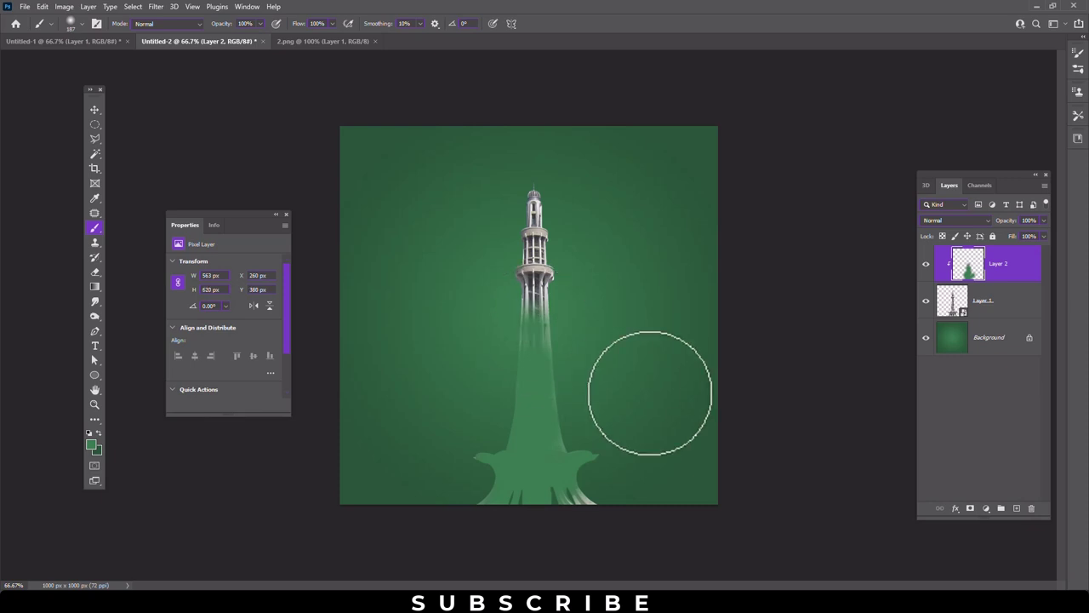
# - Switch the paint layer to Color blend mode and paint green over the tower's top and middle
pyautogui.click(970, 221)
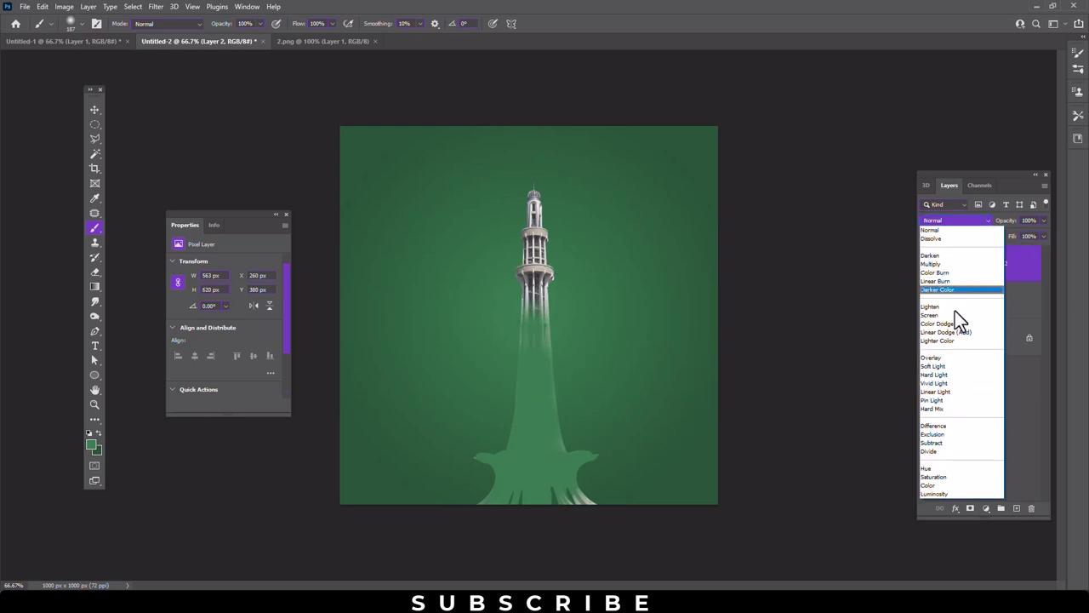
pyautogui.click(944, 485)
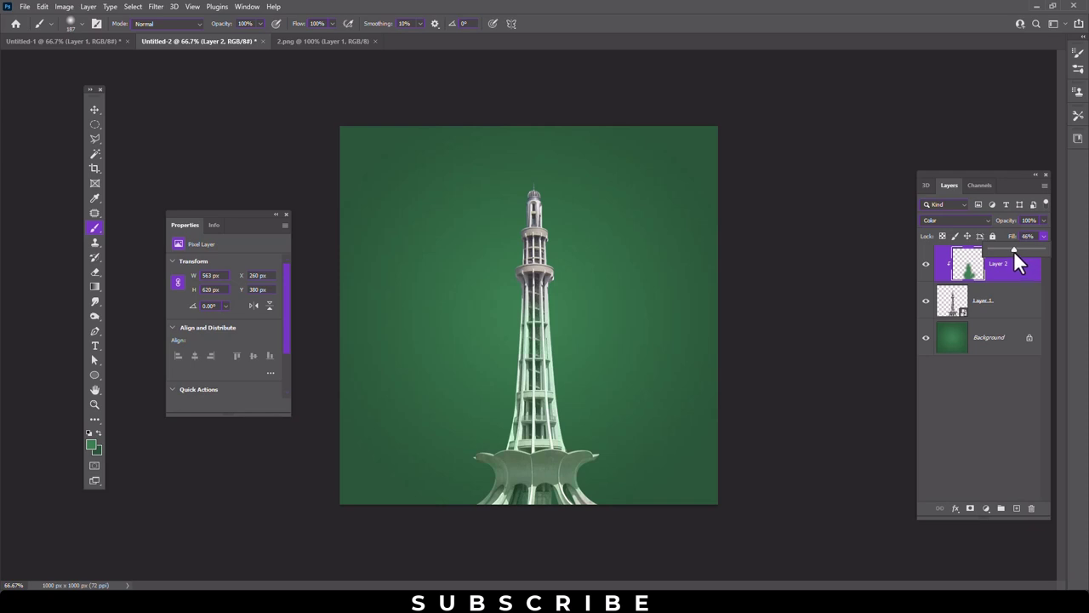
pyautogui.click(528, 226)
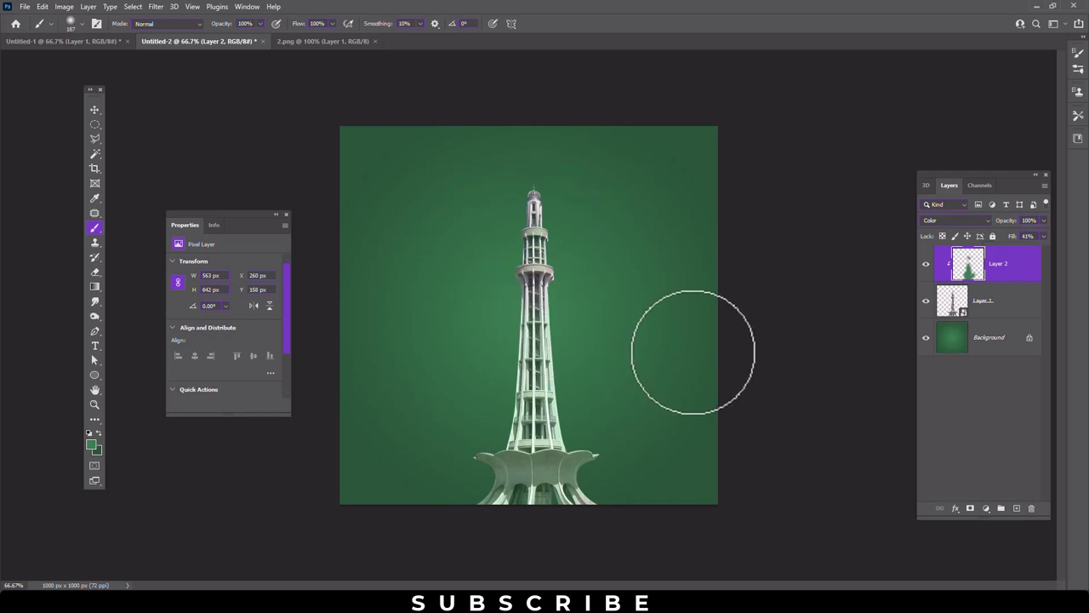
pyautogui.hotkey('ctrl', 'z')
pyautogui.moveTo(530, 321); pyautogui.dragTo(486, 316)
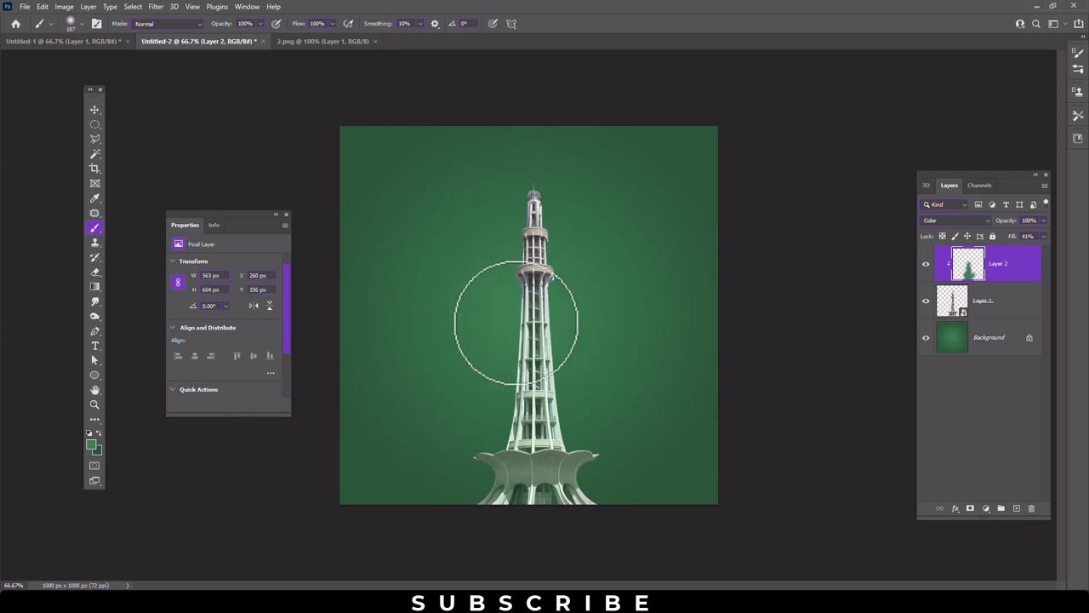
pyautogui.click(95, 110)
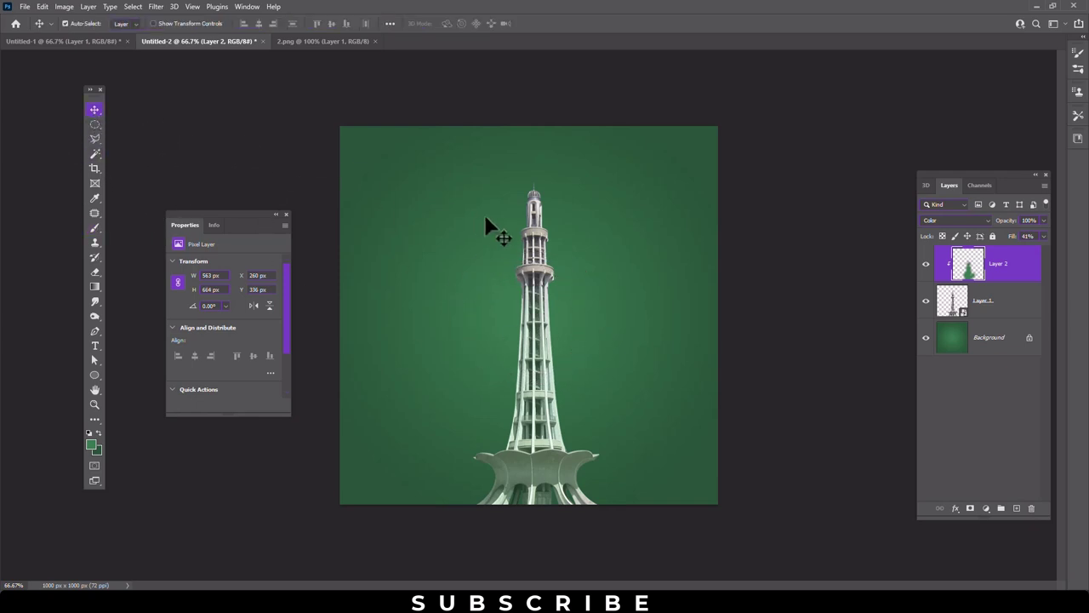
# - Change the green layer to Hard Mix blending with 35% fill
pyautogui.click(971, 221)
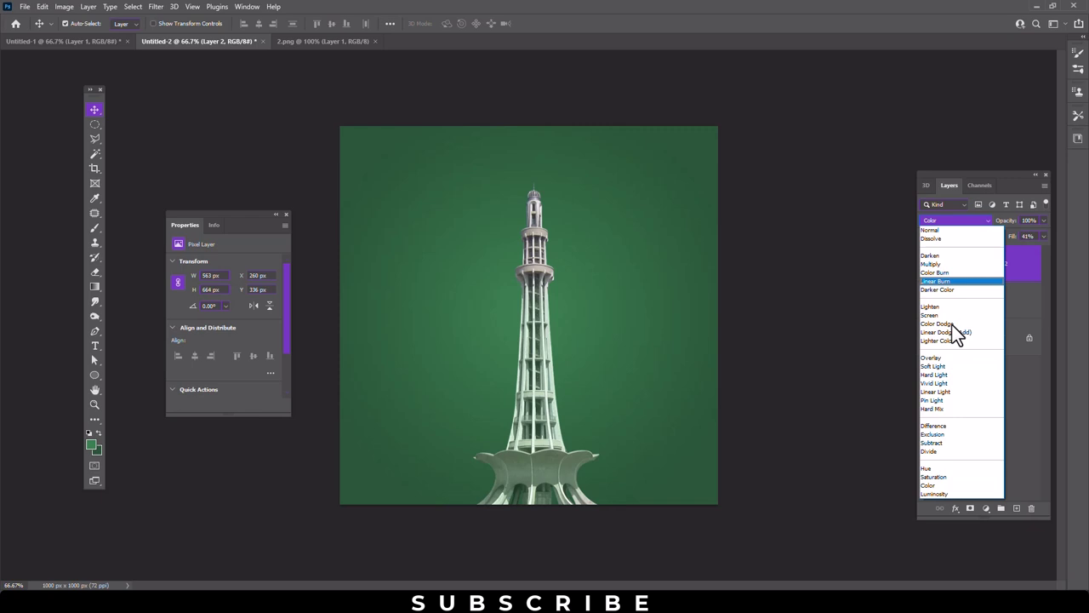
pyautogui.click(944, 409)
pyautogui.click(1044, 237)
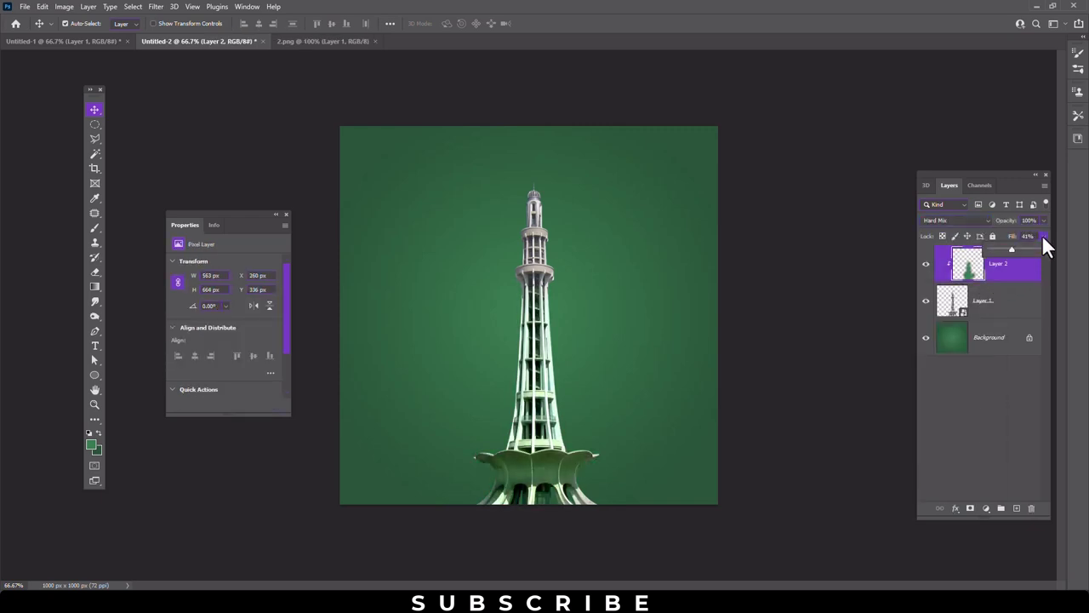
pyautogui.moveTo(1006, 244); pyautogui.dragTo(1007, 246)
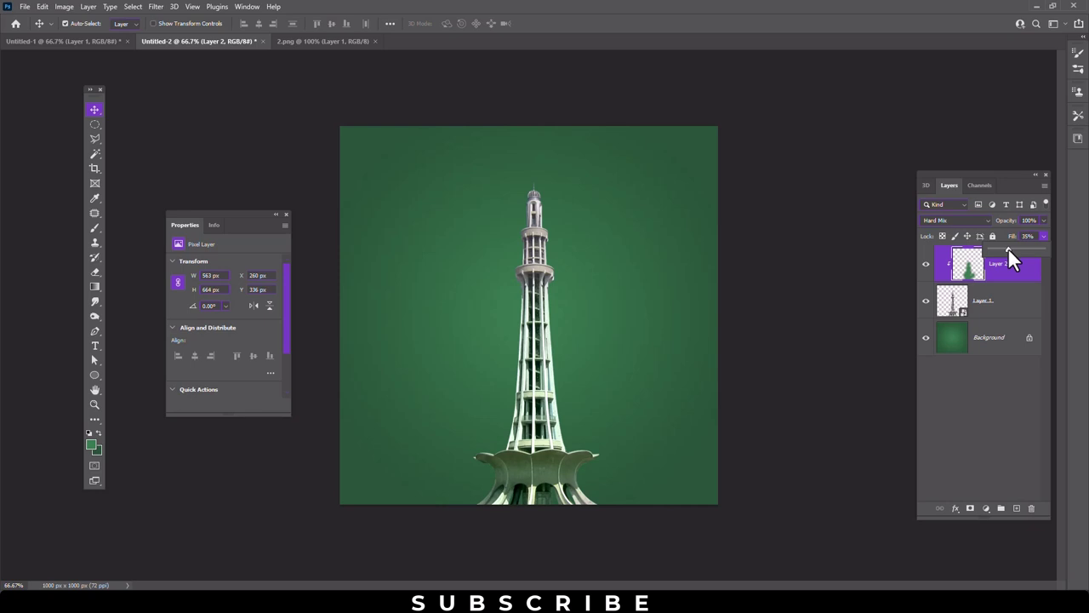
pyautogui.click(97, 122)
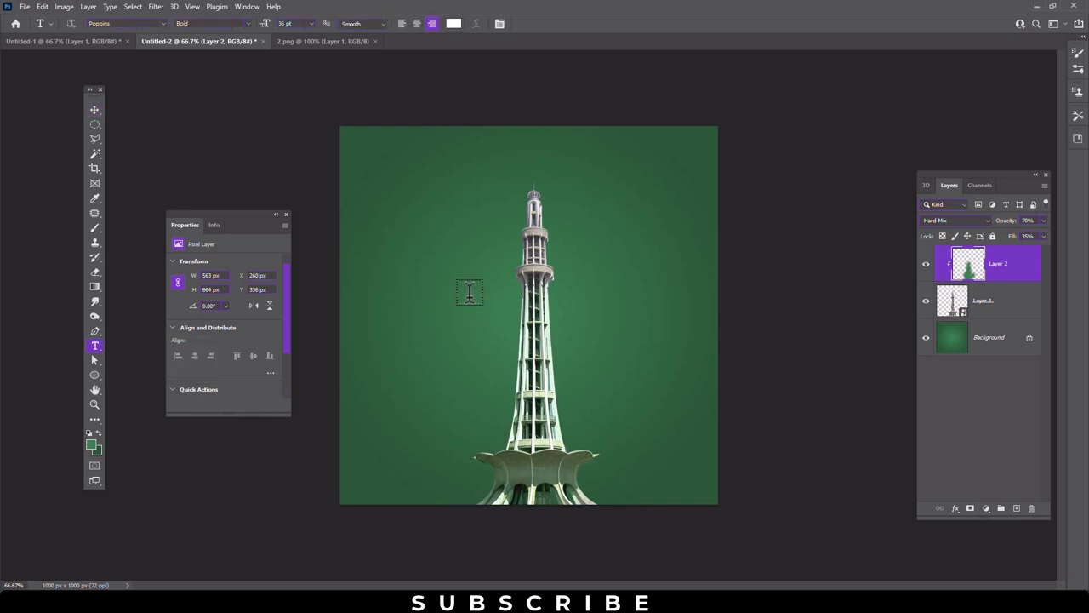
# - Type a white 7 left of the tower in 394 pt Times New Roman
pyautogui.click(468, 289)
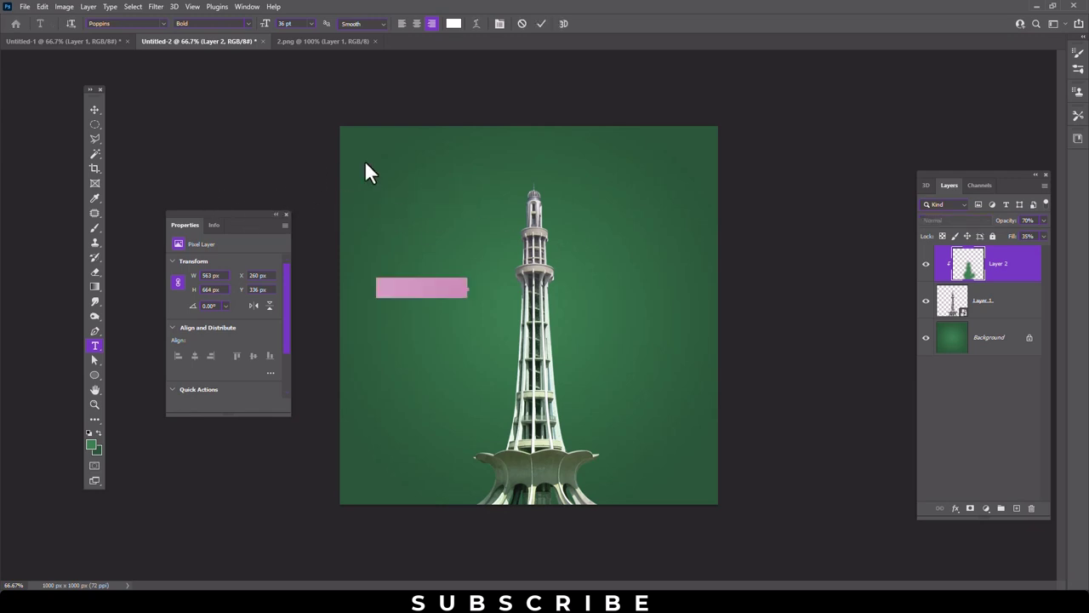
pyautogui.write('7.')
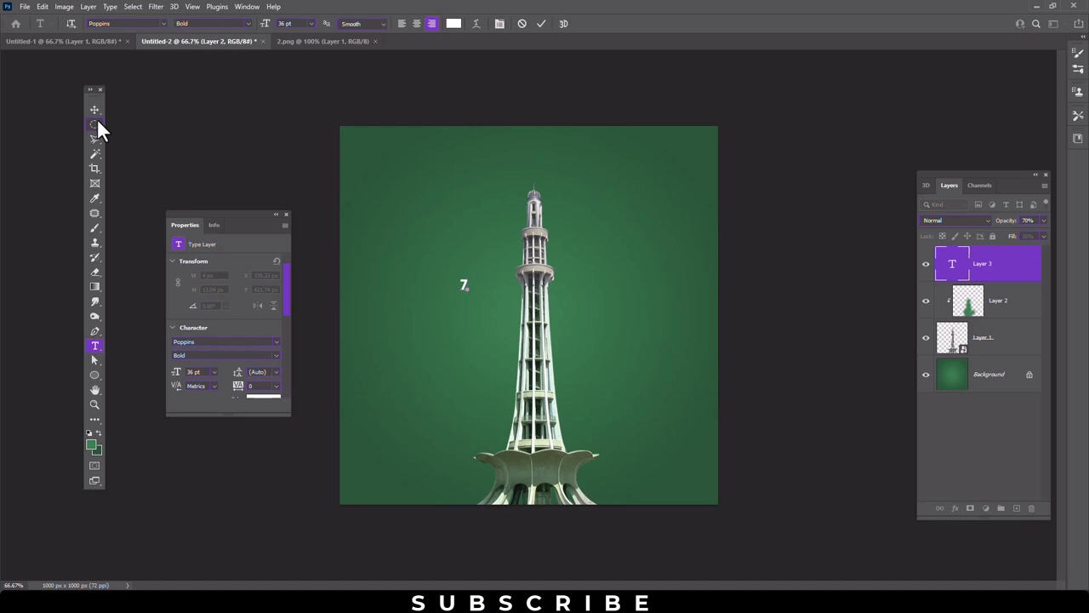
pyautogui.hotkey('ctrl', 'a')
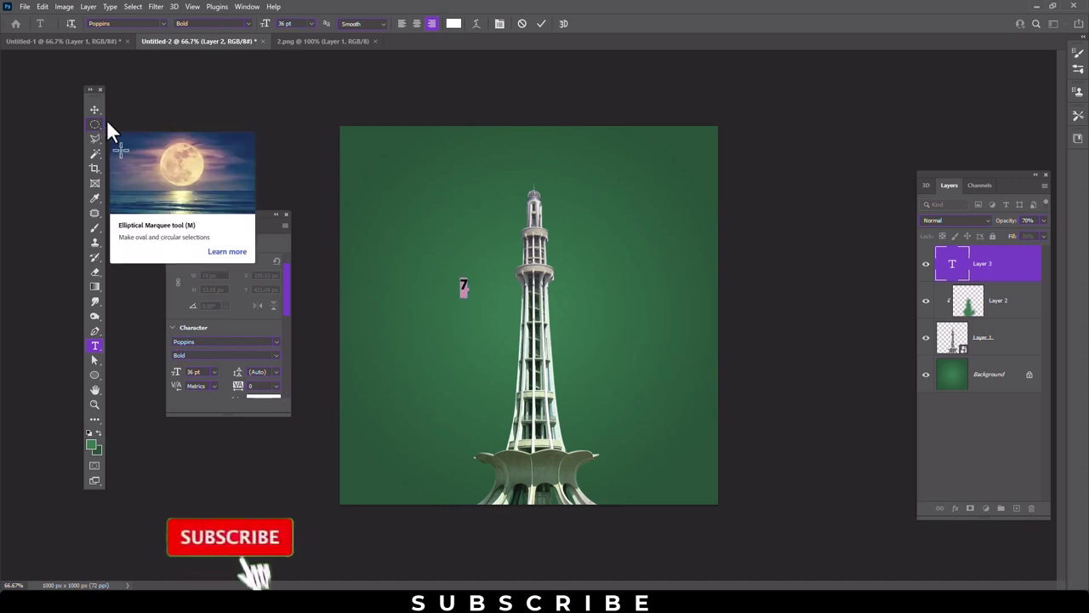
pyautogui.moveTo(269, 27); pyautogui.dragTo(474, 34)
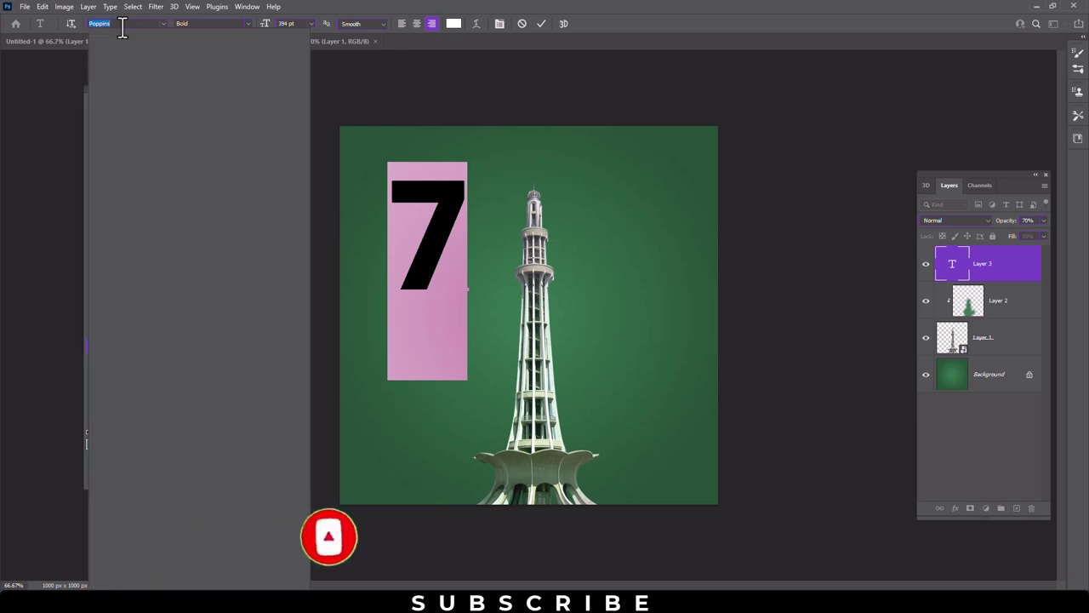
pyautogui.write('time')
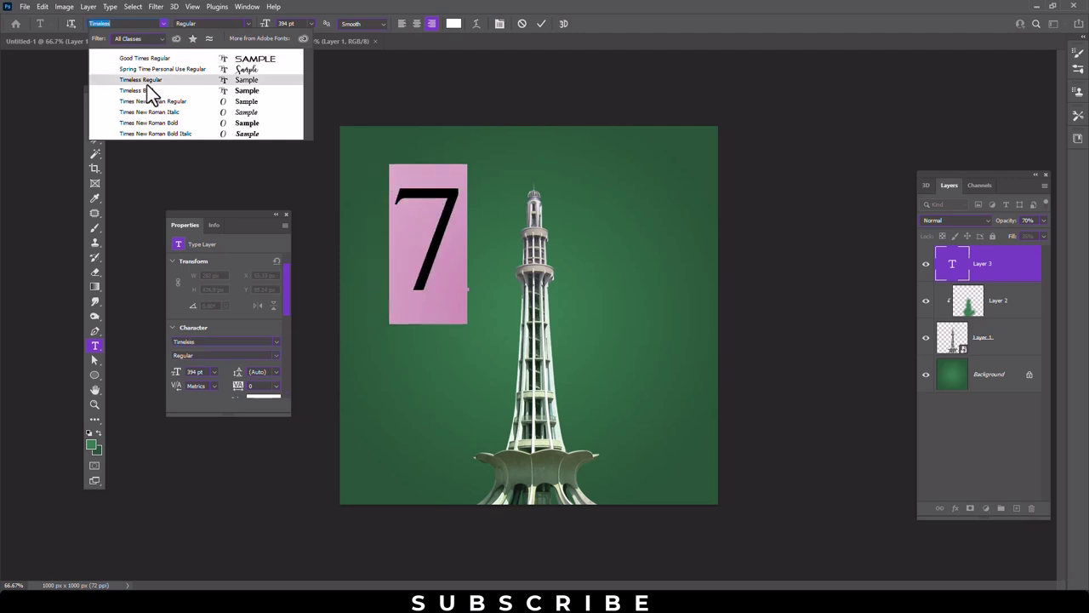
pyautogui.click(167, 103)
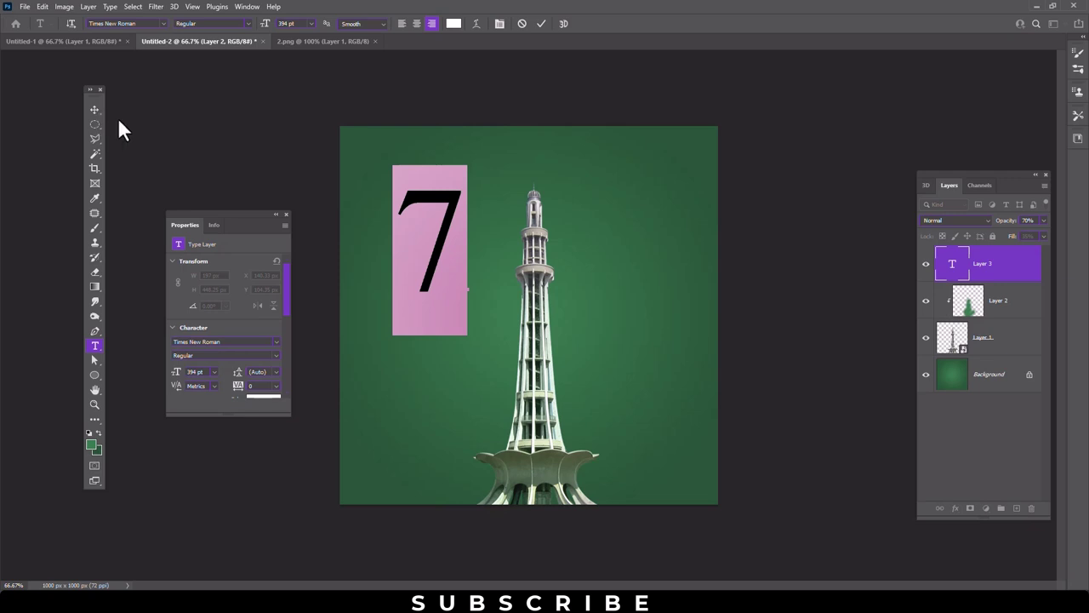
pyautogui.click(96, 110)
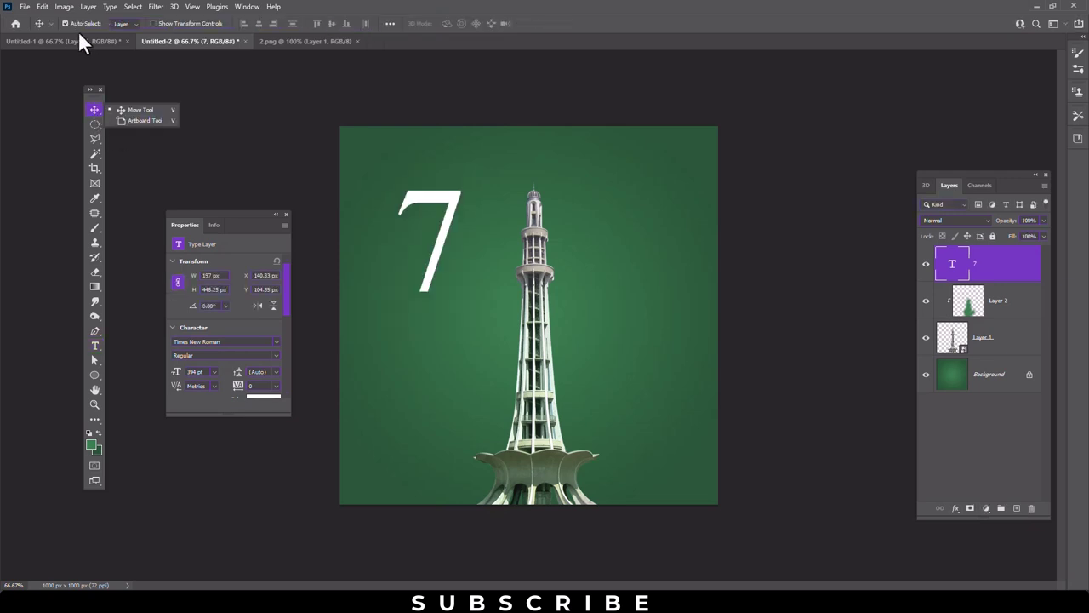
# - Scale the 7 to nearly canvas height and move it right to overlap the tower
pyautogui.click(42, 6)
pyautogui.click(90, 253)
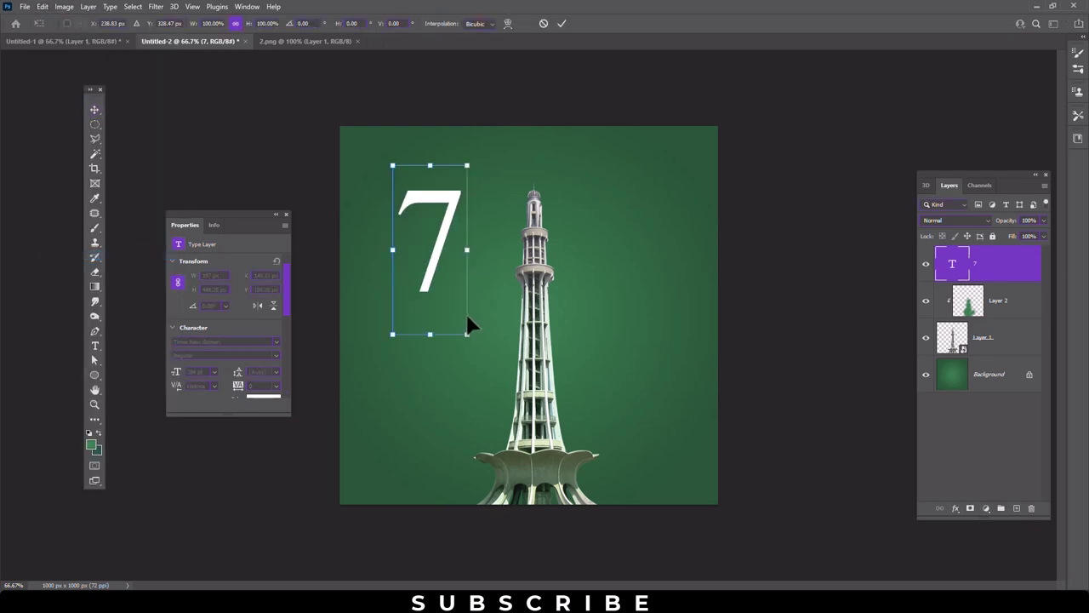
pyautogui.moveTo(489, 349); pyautogui.dragTo(656, 412)
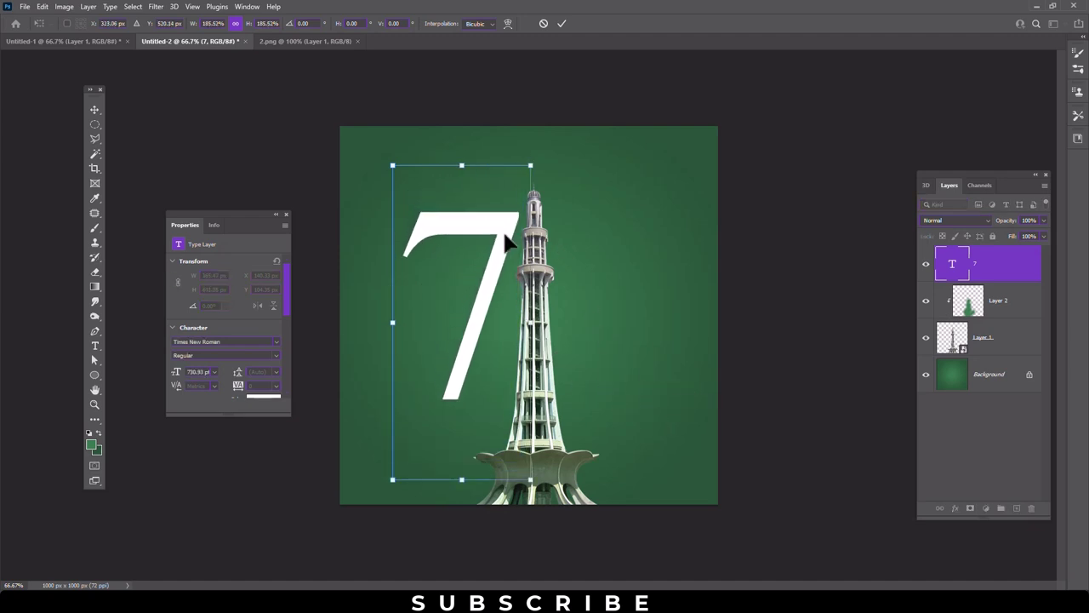
pyautogui.moveTo(499, 227); pyautogui.dragTo(514, 247)
pyautogui.press('Return')
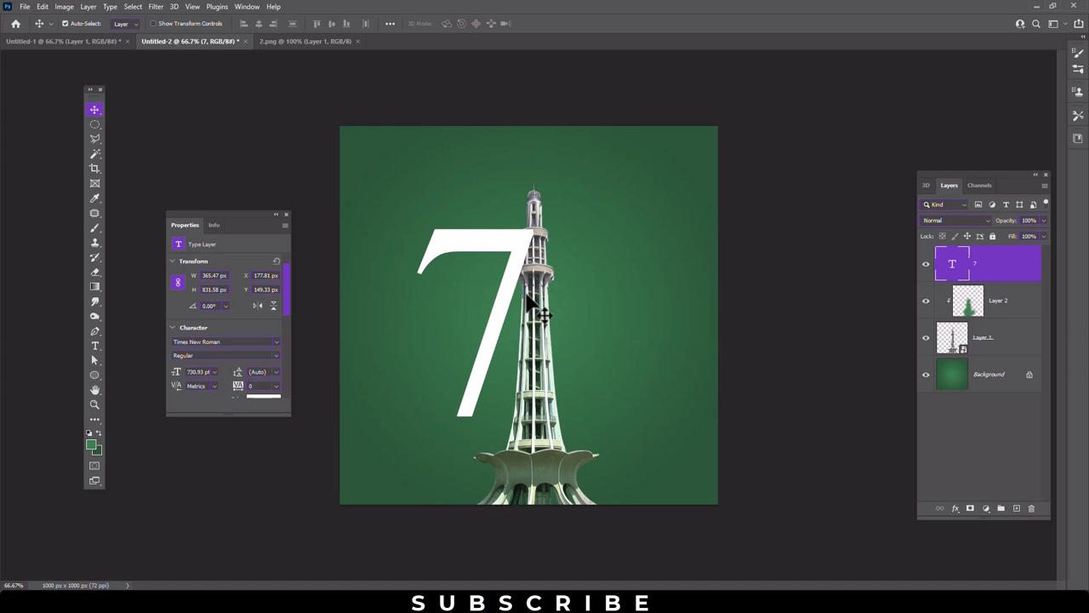
# - Set the foreground colour to f5cda0 and the background colour to c59c66
pyautogui.click(92, 443)
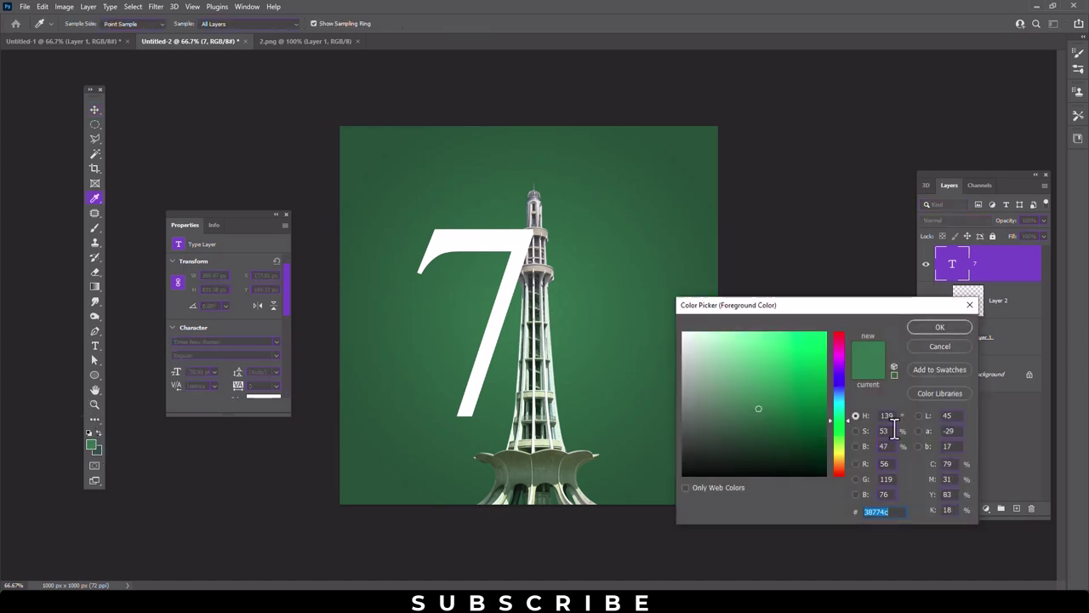
pyautogui.write('f5cda0')
pyautogui.click(953, 330)
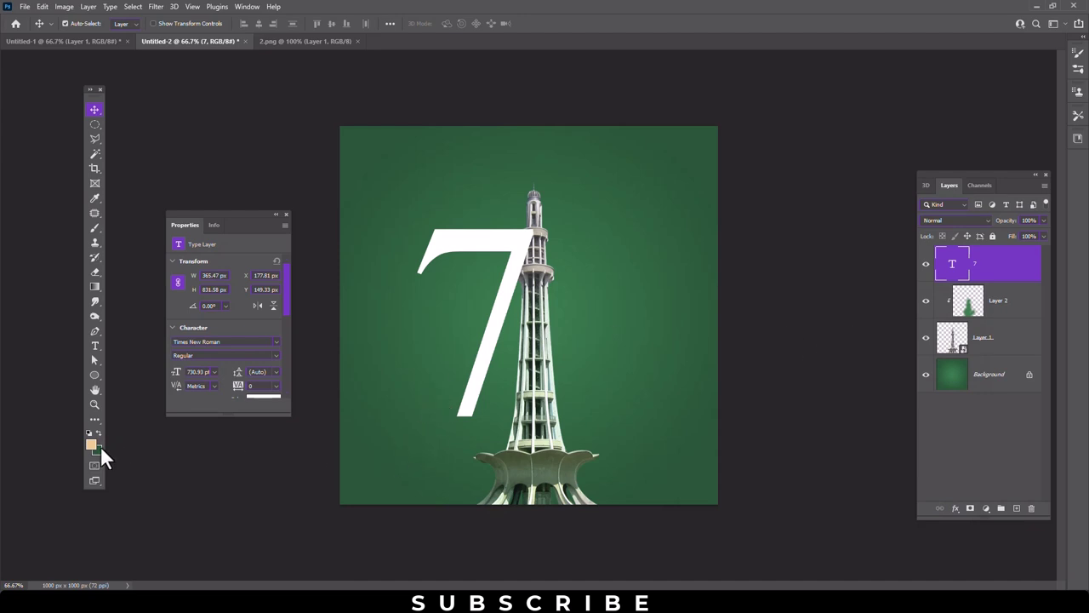
pyautogui.click(99, 451)
pyautogui.write('c59c66')
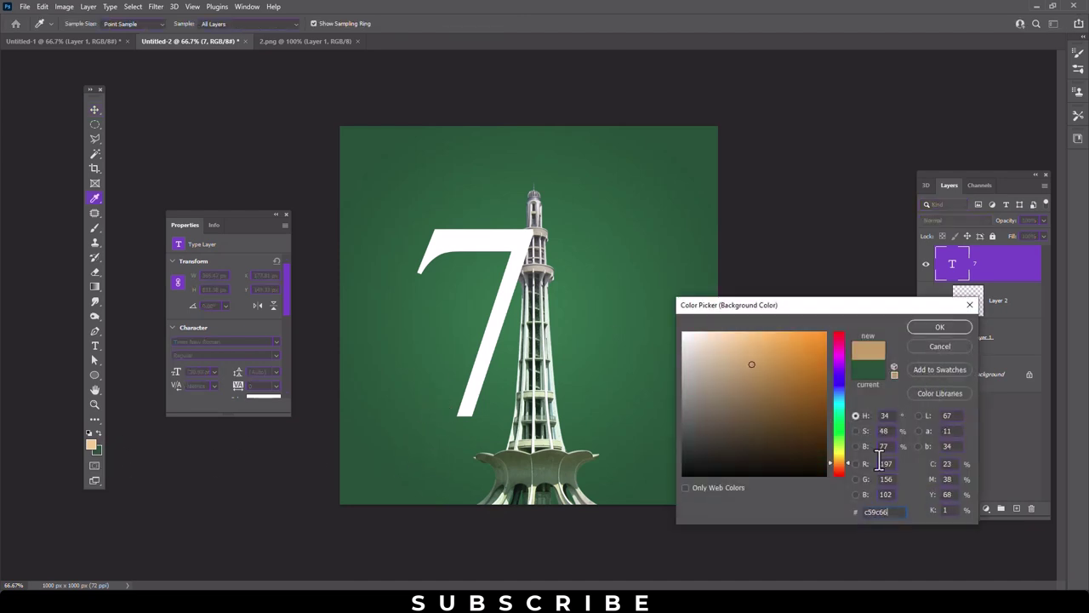
pyautogui.click(940, 328)
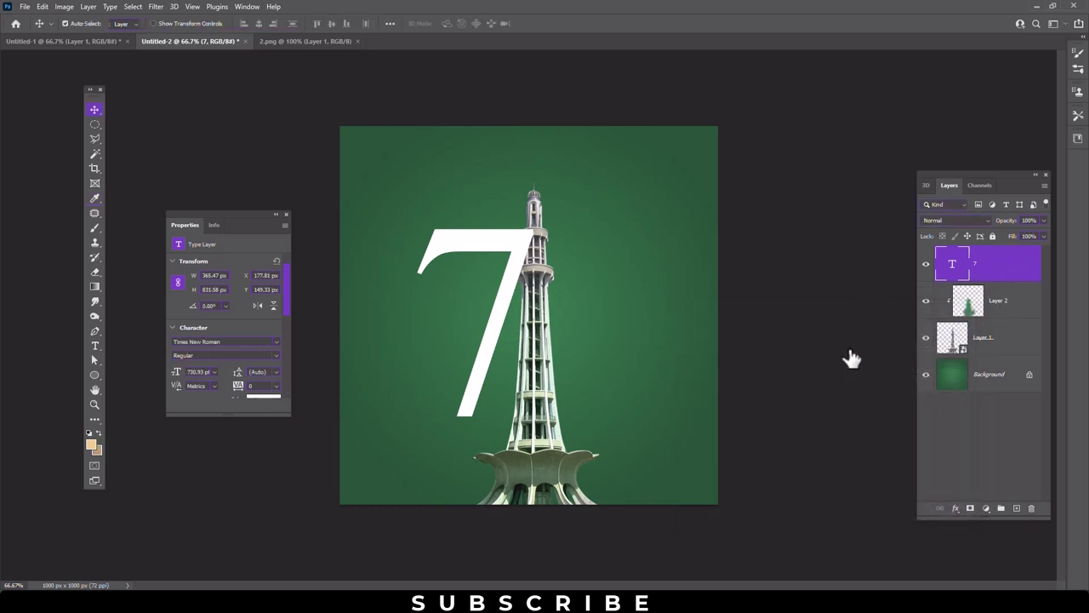
# - Add a Gradient Overlay to the 7 layer using the tan Basics preset
pyautogui.doubleClick(1004, 265)
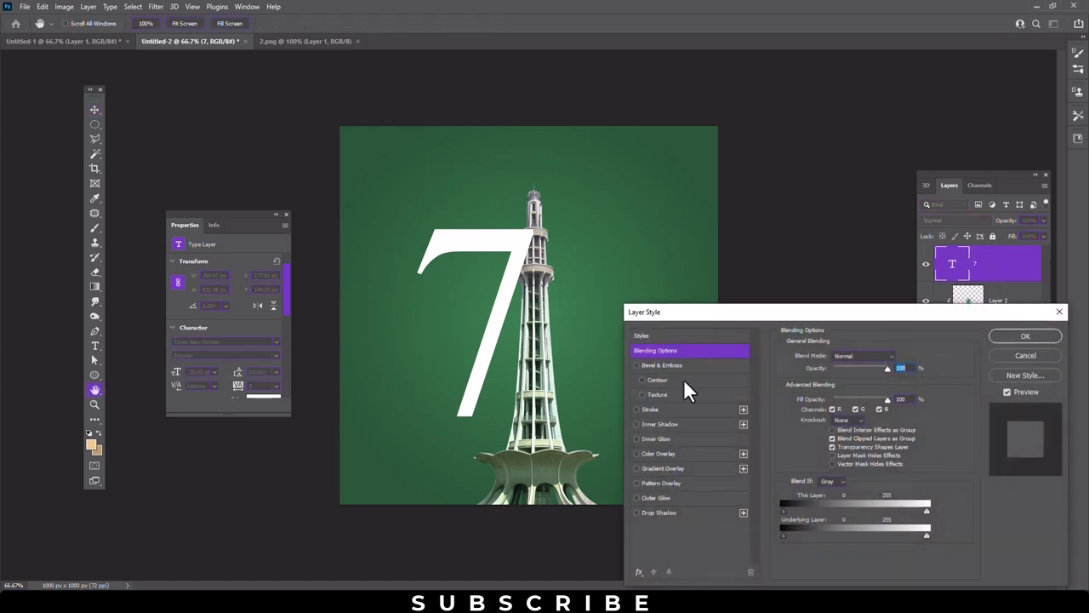
pyautogui.click(681, 468)
pyautogui.click(887, 381)
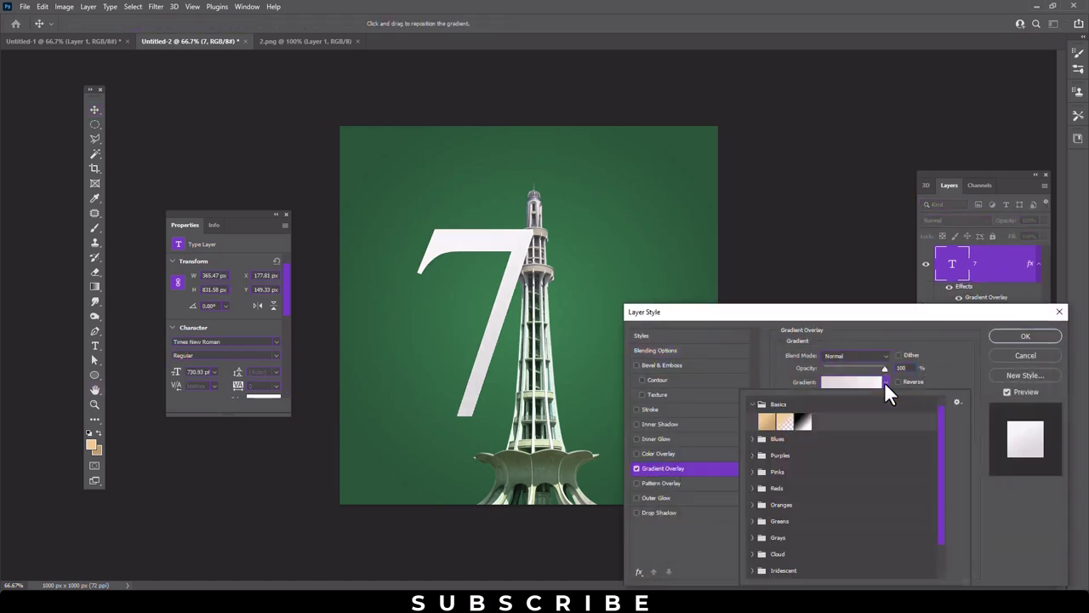
pyautogui.click(767, 422)
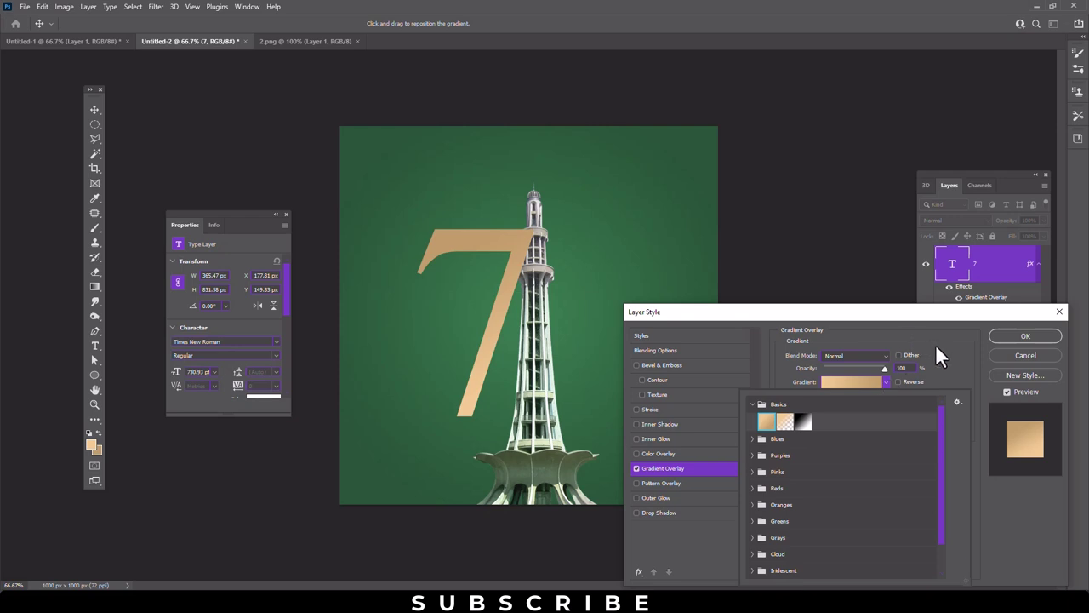
pyautogui.click(950, 371)
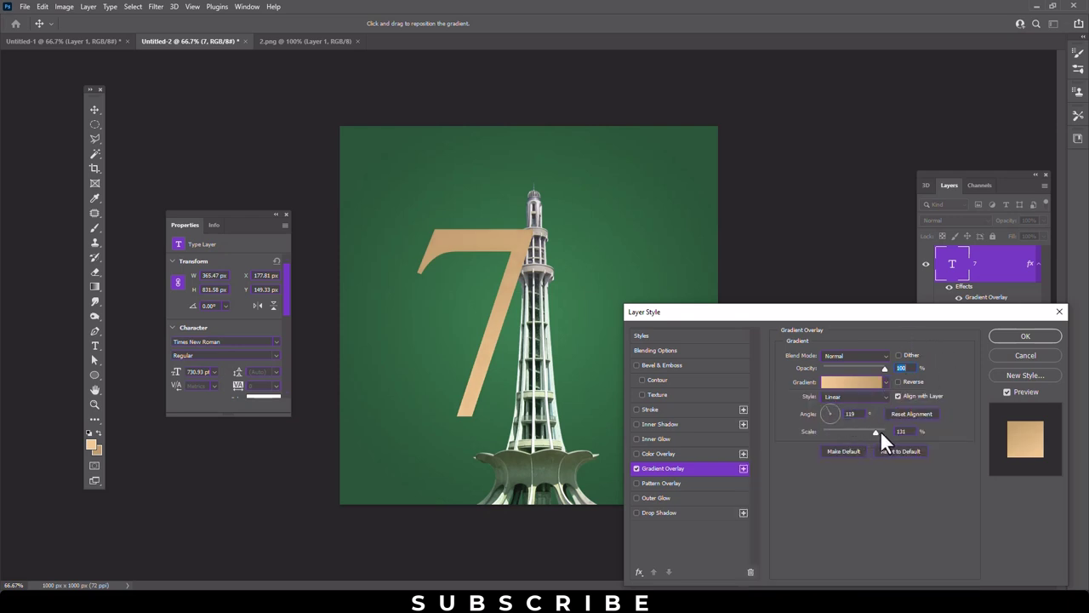
# - Make the overlay radial and reversed at 120% scale, with the highlight toward the upper right
pyautogui.moveTo(880, 432); pyautogui.dragTo(837, 432)
pyautogui.click(851, 396)
pyautogui.click(843, 408)
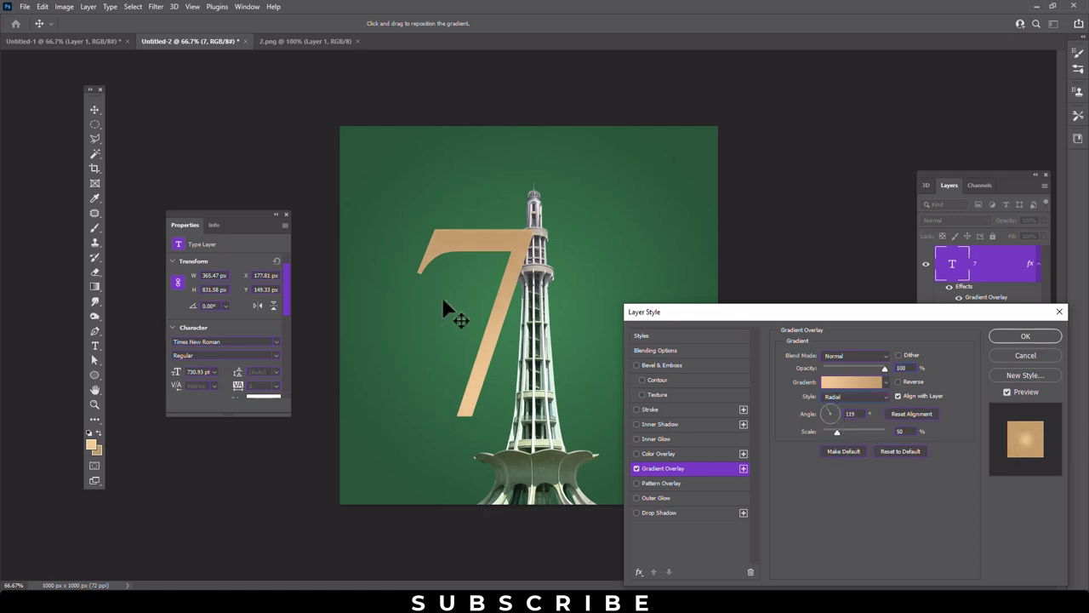
pyautogui.moveTo(443, 301); pyautogui.dragTo(510, 245)
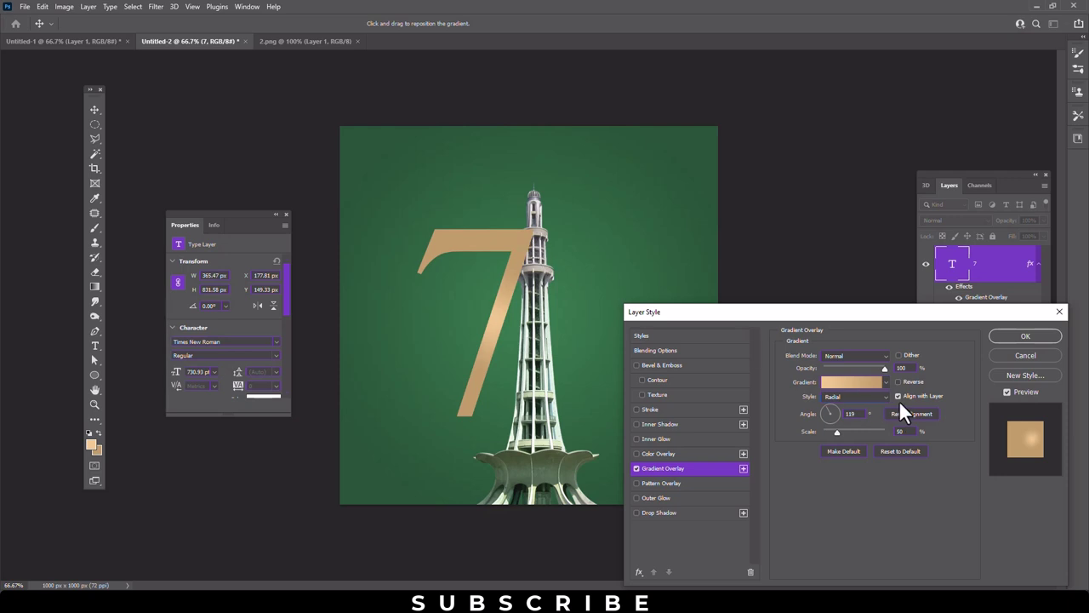
pyautogui.click(898, 381)
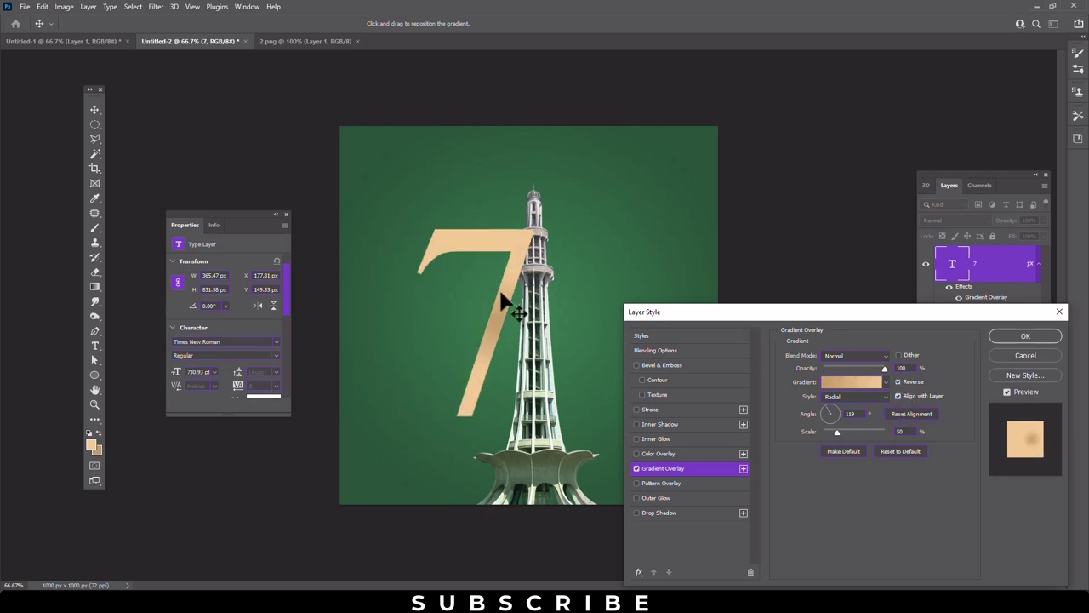
pyautogui.moveTo(502, 300); pyautogui.dragTo(561, 302)
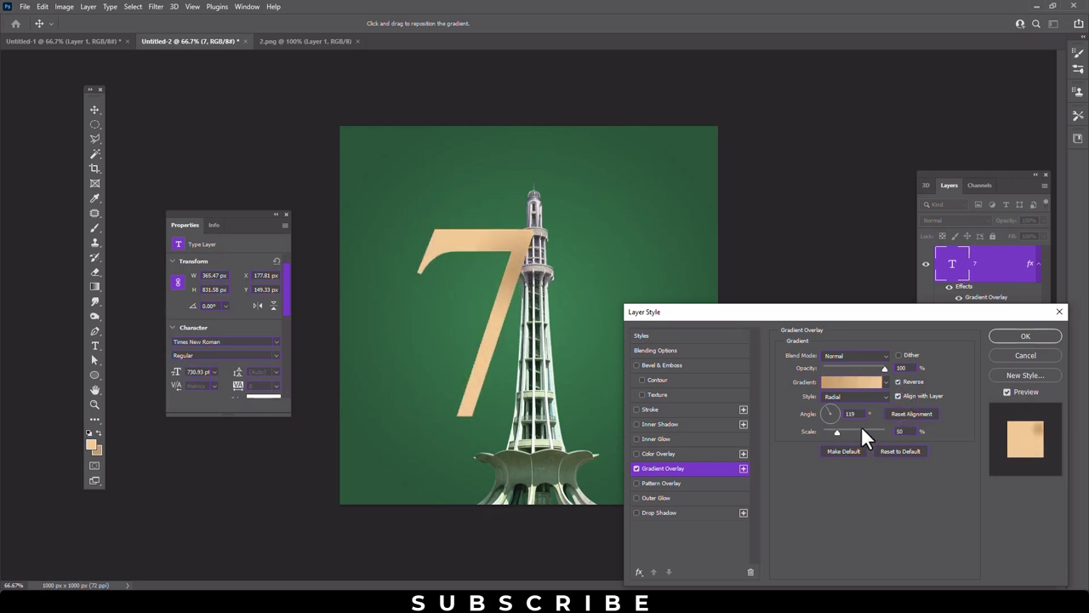
pyautogui.moveTo(862, 429); pyautogui.dragTo(874, 428)
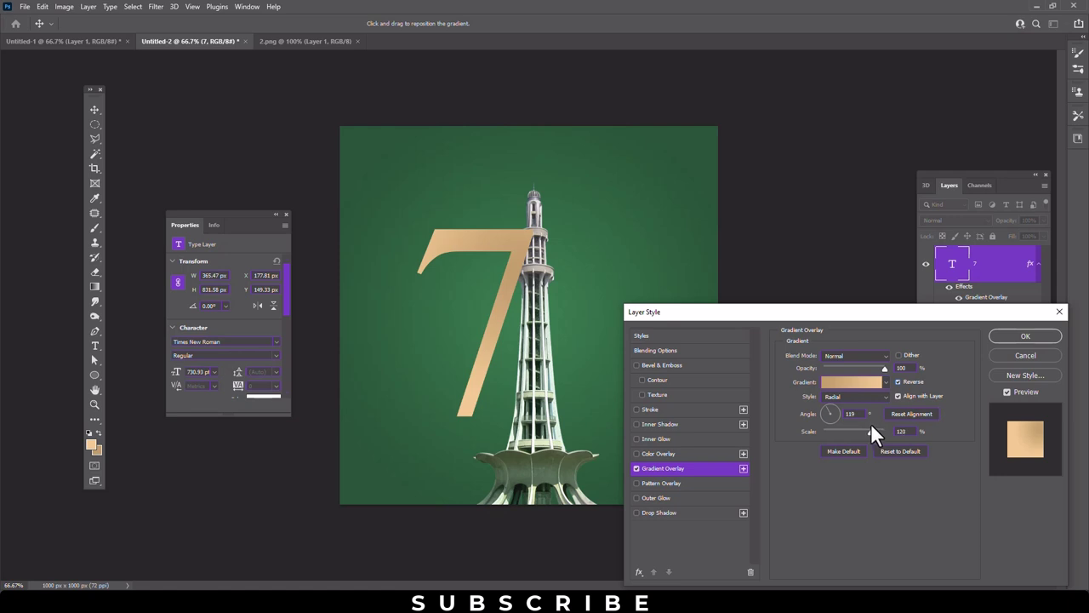
pyautogui.click(856, 383)
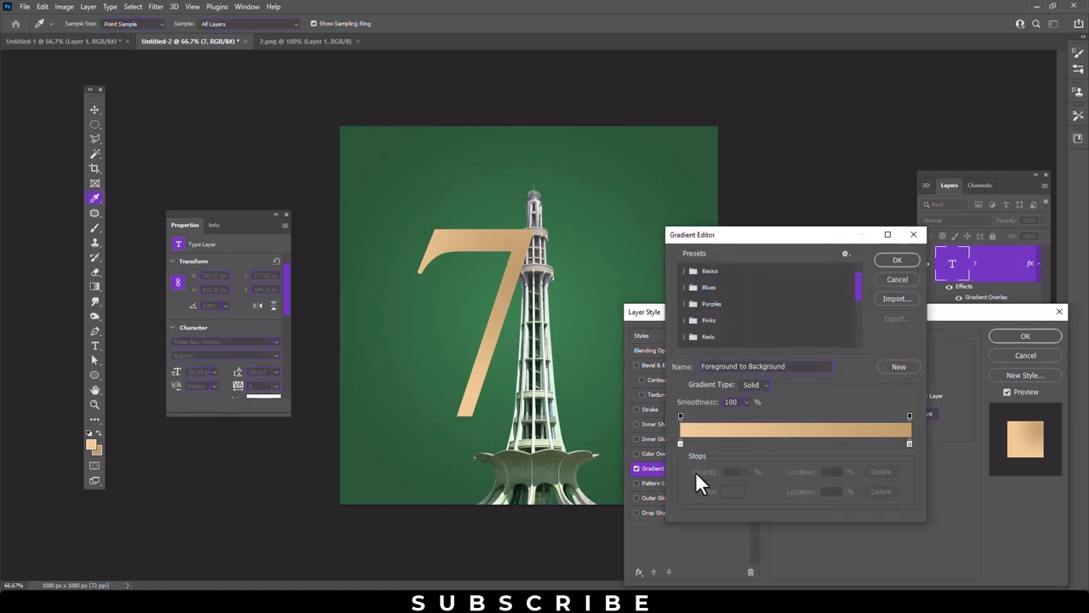
# - Add several colour stops to the gradient, placing one at 5%
pyautogui.click(908, 443)
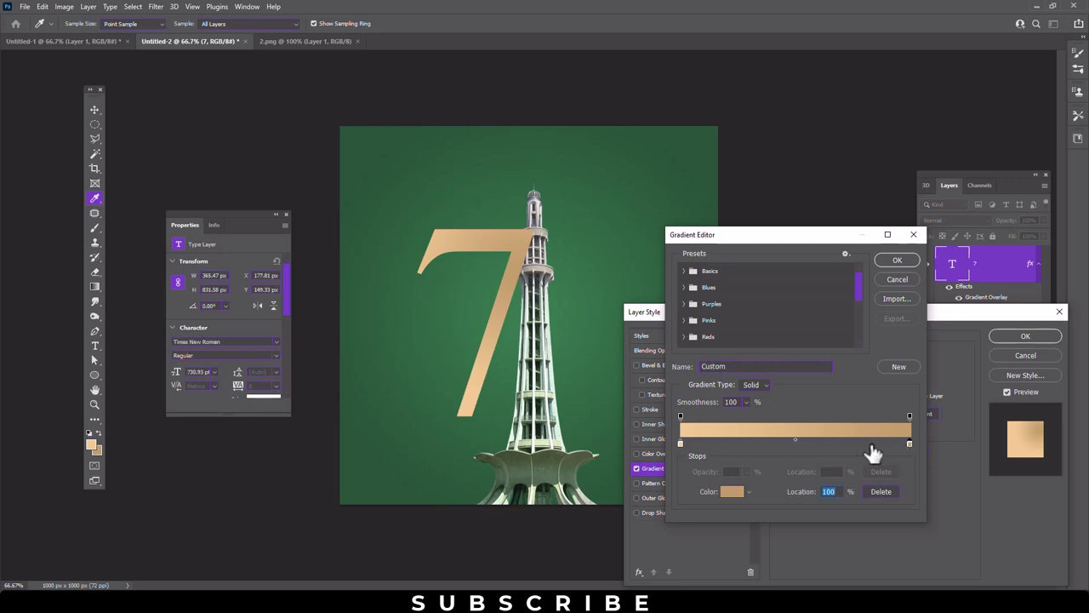
pyautogui.click(863, 442)
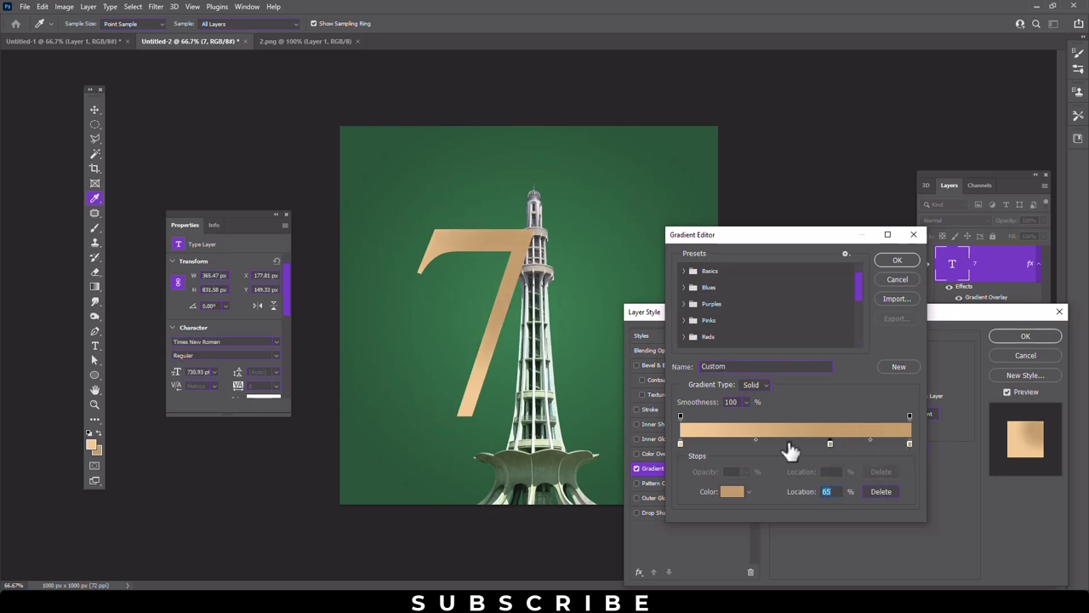
pyautogui.click(681, 442)
pyautogui.click(700, 443)
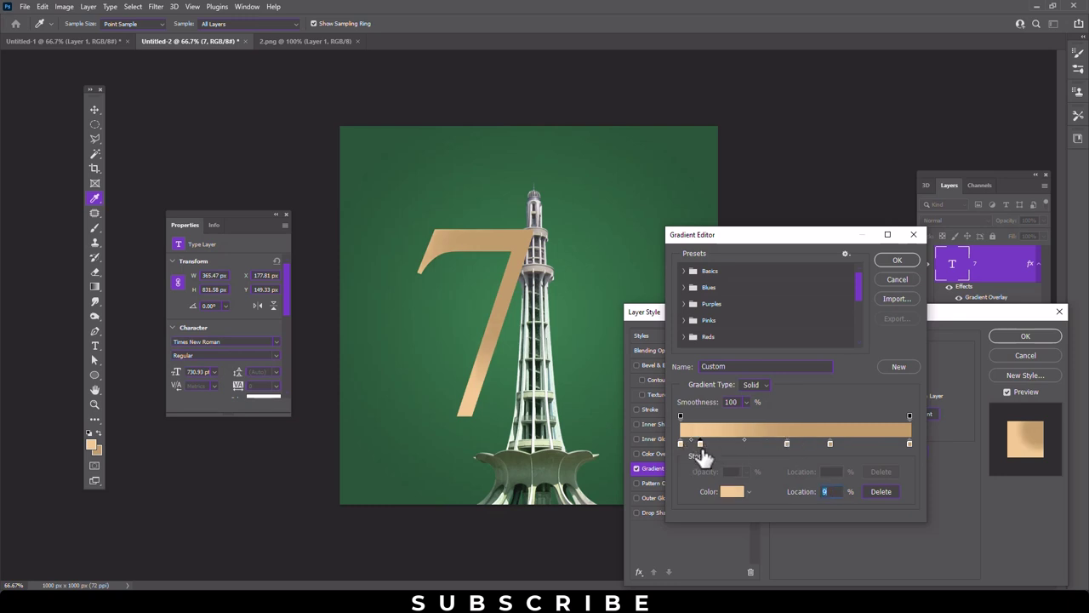
pyautogui.moveTo(699, 443); pyautogui.dragTo(688, 443)
# - Colour the selected stop f0bb6e, delete an extra stop, move a light stop to 13%, and confirm
pyautogui.click(732, 491)
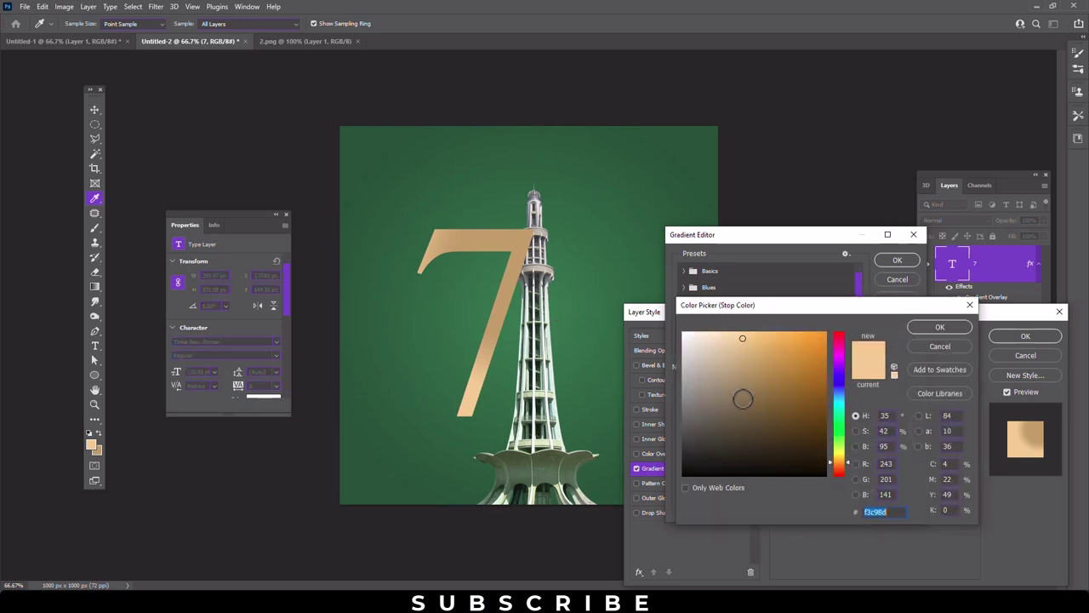
pyautogui.moveTo(723, 343); pyautogui.dragTo(721, 337)
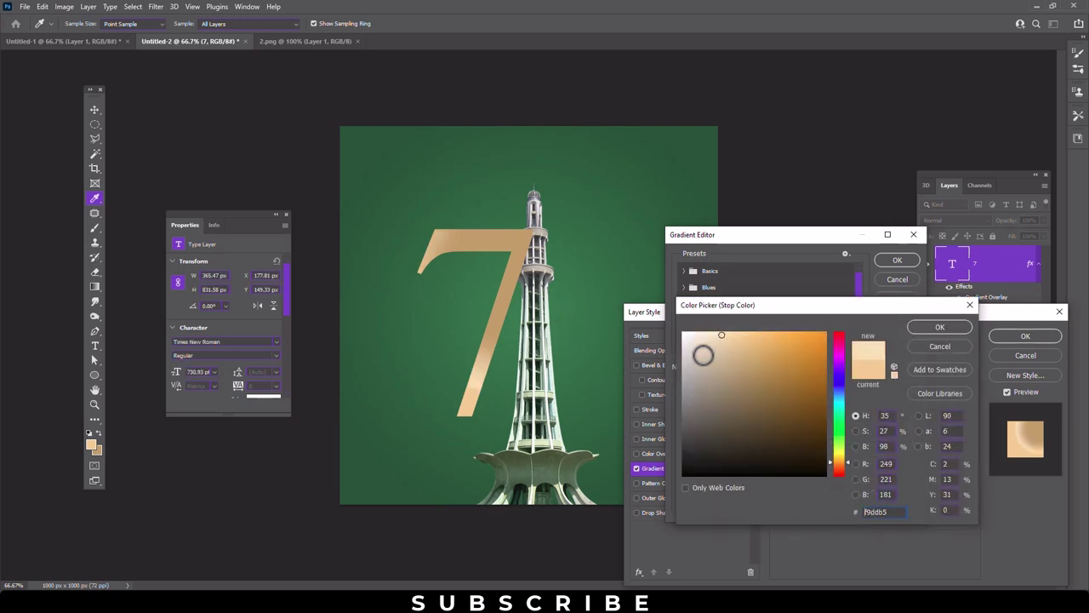
pyautogui.click(749, 336)
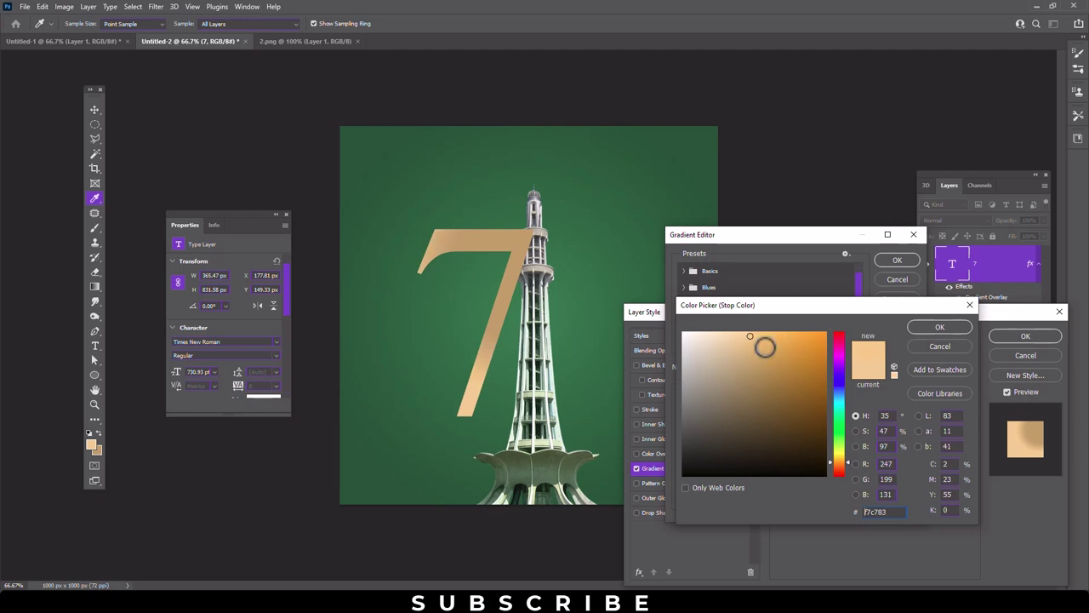
pyautogui.click(760, 339)
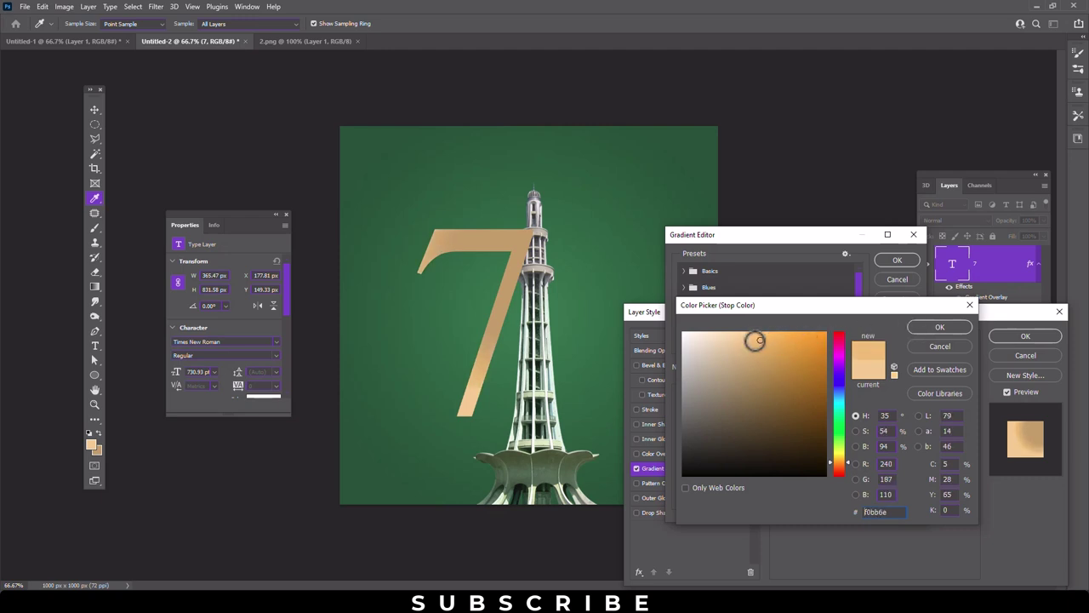
pyautogui.click(923, 329)
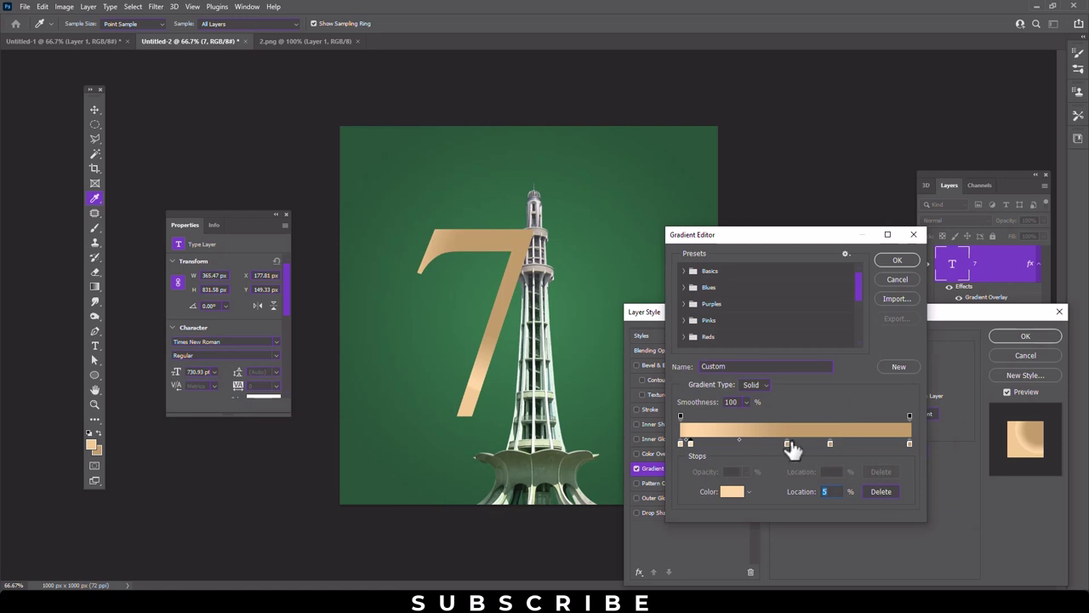
pyautogui.moveTo(786, 443); pyautogui.dragTo(789, 477)
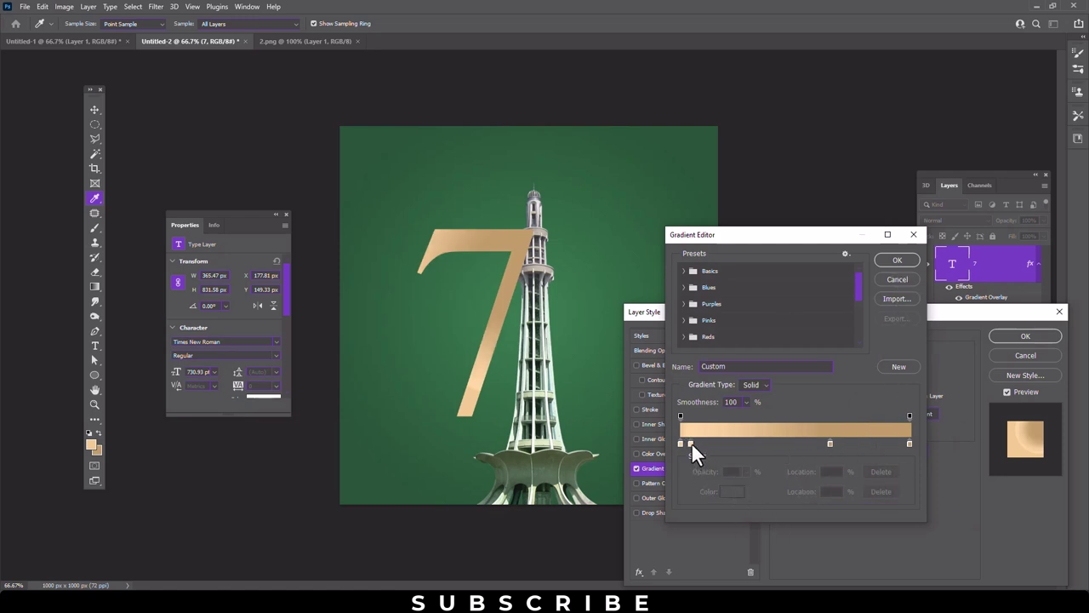
pyautogui.moveTo(691, 442); pyautogui.dragTo(711, 443)
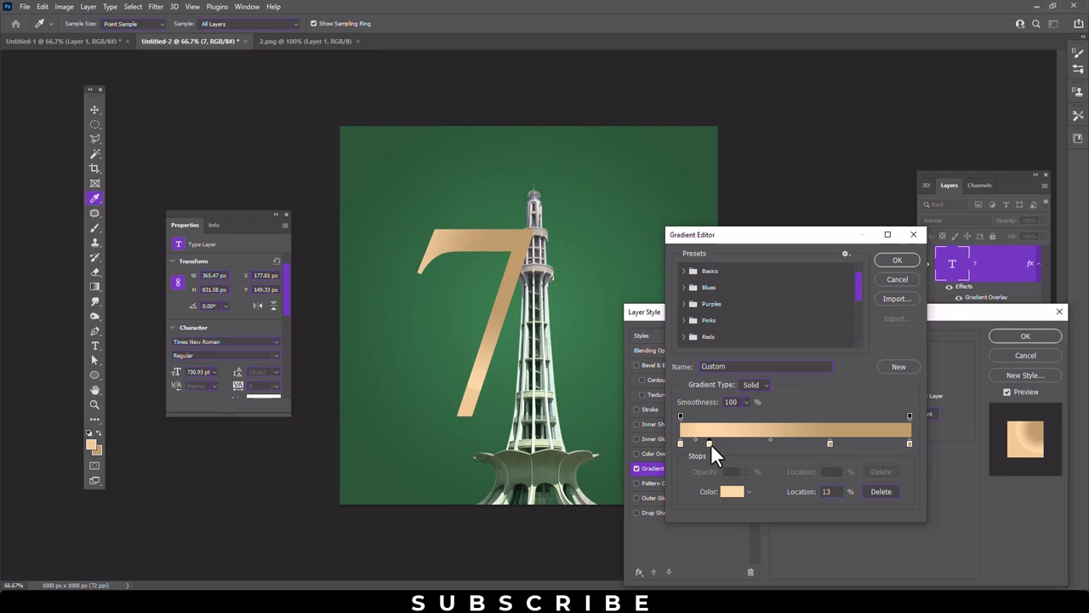
pyautogui.click(897, 262)
# - Move the gold 7 layer behind the tower and settle it beside the tower
pyautogui.click(1001, 337)
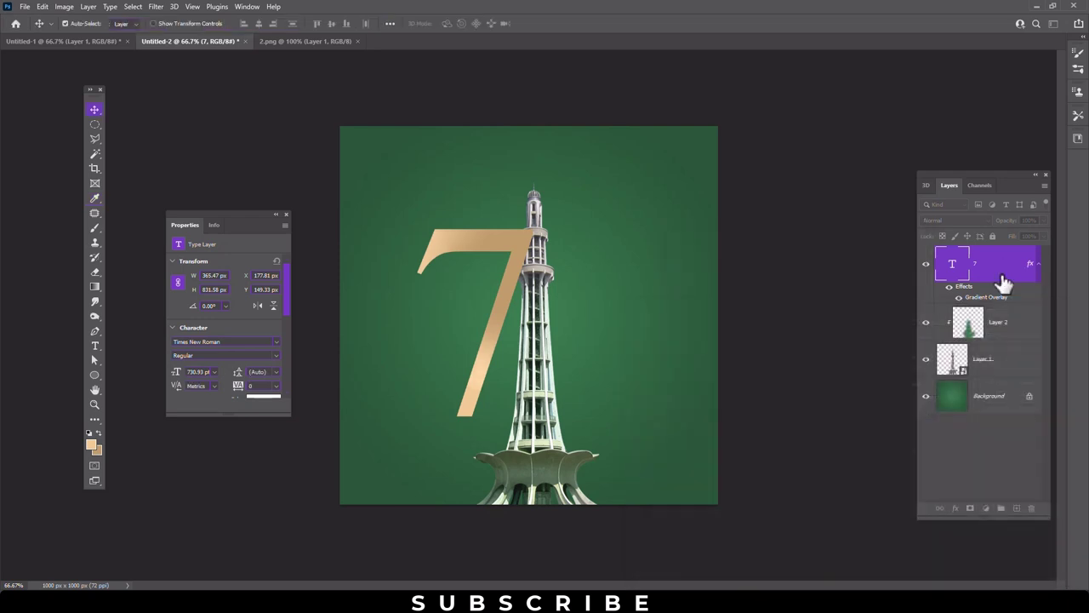
pyautogui.moveTo(996, 266); pyautogui.dragTo(972, 374)
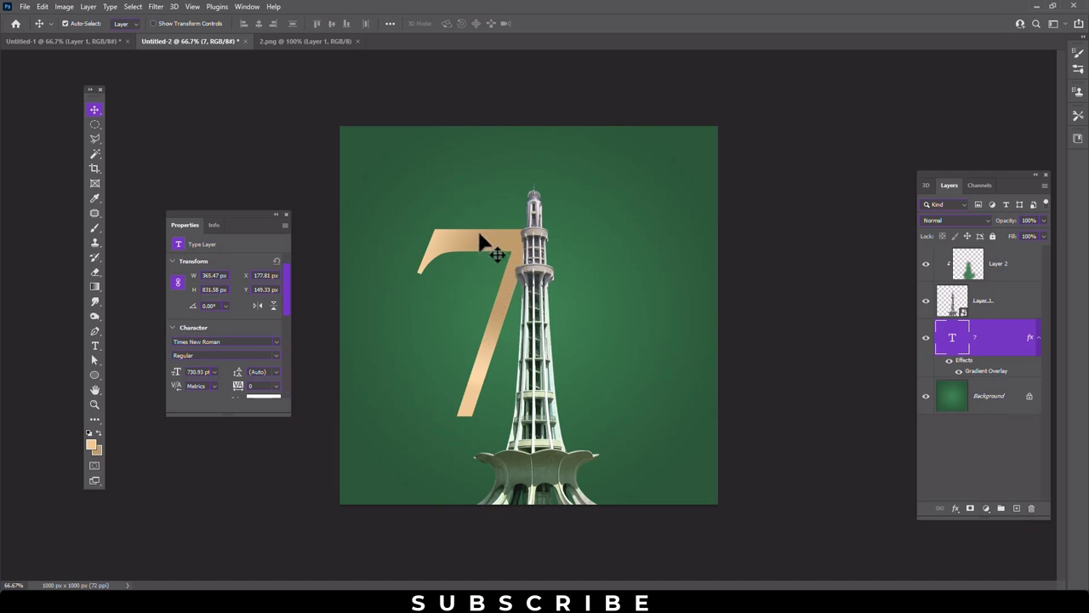
pyautogui.moveTo(478, 234); pyautogui.dragTo(494, 234)
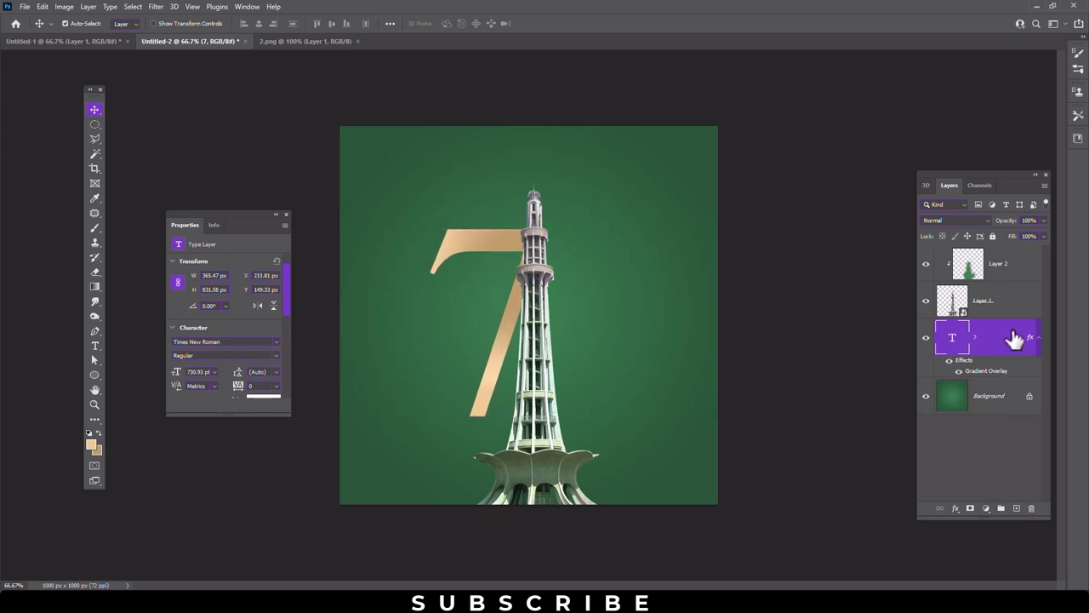
pyautogui.moveTo(1012, 340); pyautogui.dragTo(441, 371)
# - Duplicate the 7 as a gold 5 on top overlapping the tower, then add an empty Layer 3
pyautogui.moveTo(499, 243); pyautogui.dragTo(645, 255)
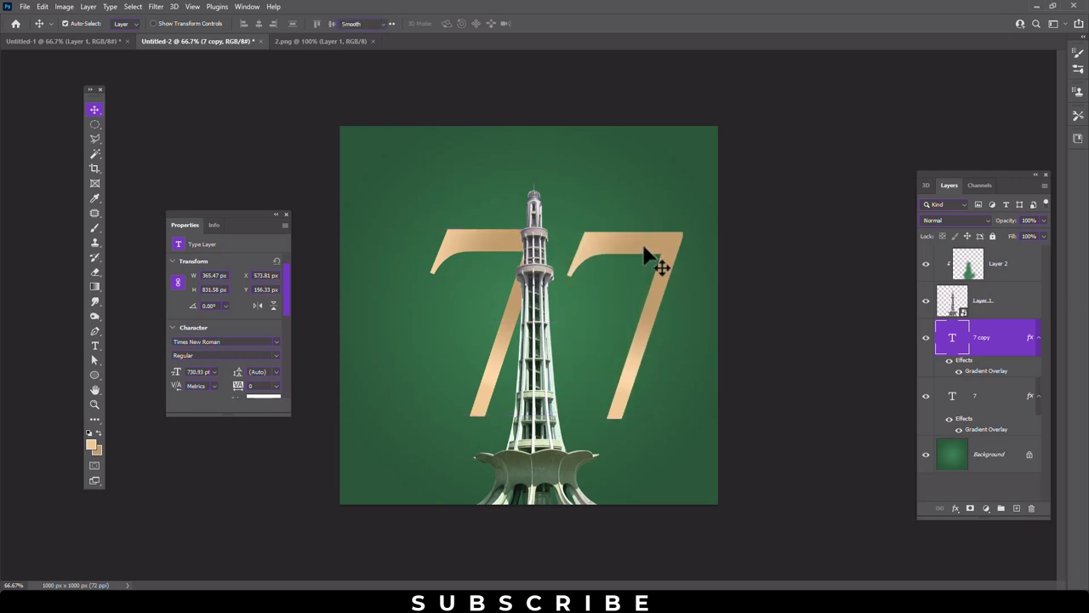
pyautogui.doubleClick(645, 256)
pyautogui.write('5')
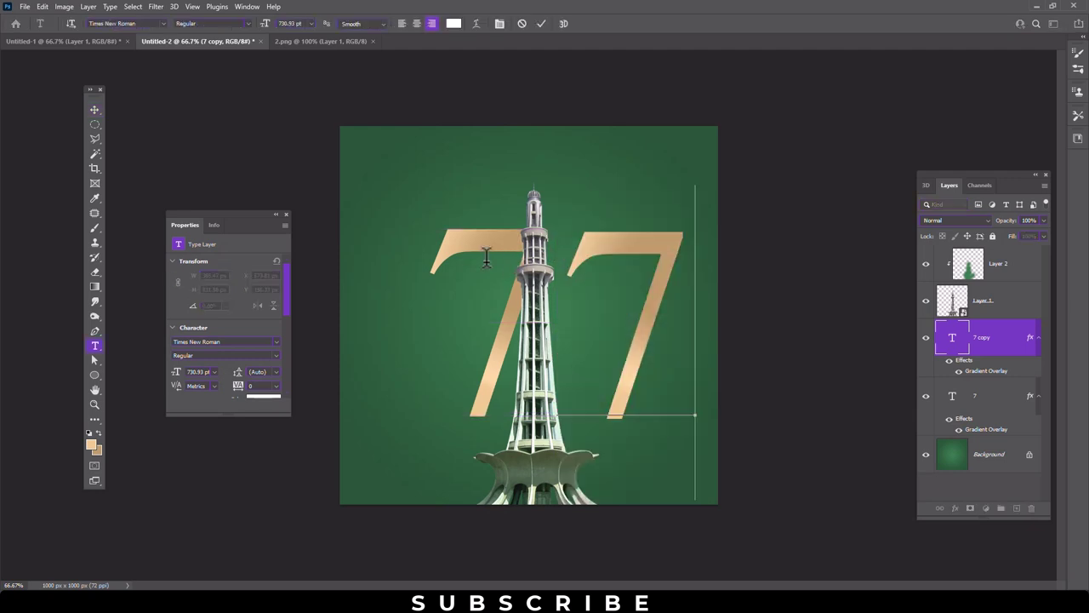
pyautogui.click(95, 111)
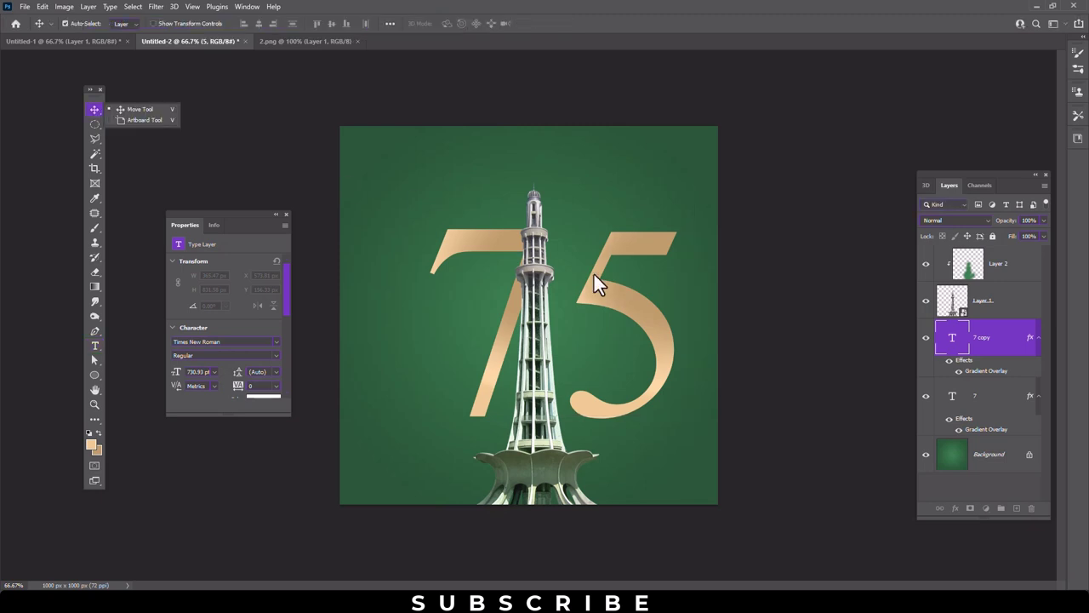
pyautogui.moveTo(1022, 345); pyautogui.dragTo(983, 257)
pyautogui.moveTo(652, 331); pyautogui.dragTo(596, 330)
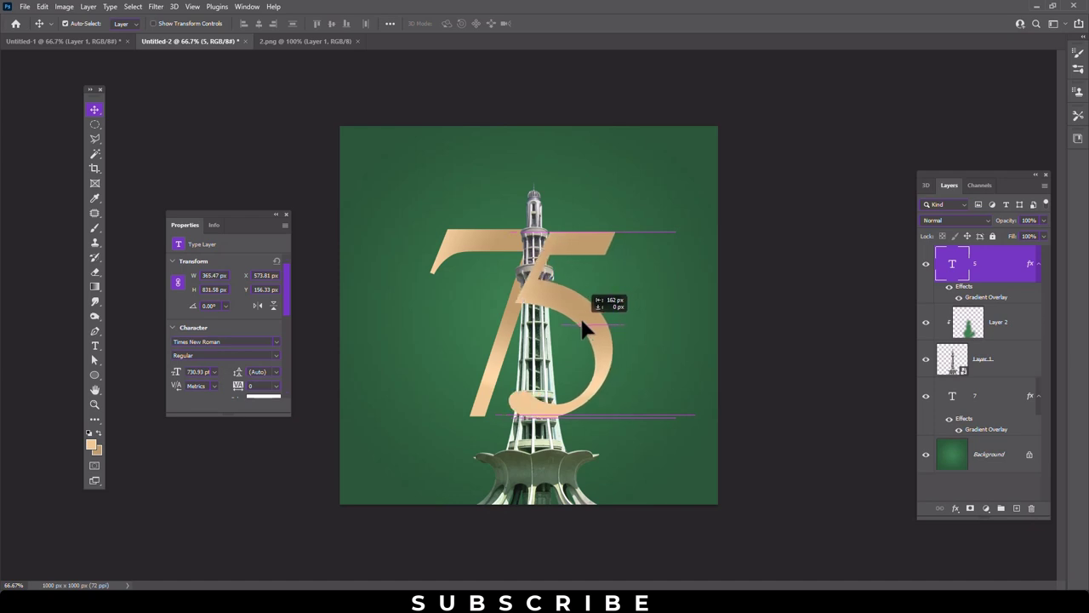
pyautogui.moveTo(596, 330); pyautogui.dragTo(591, 331)
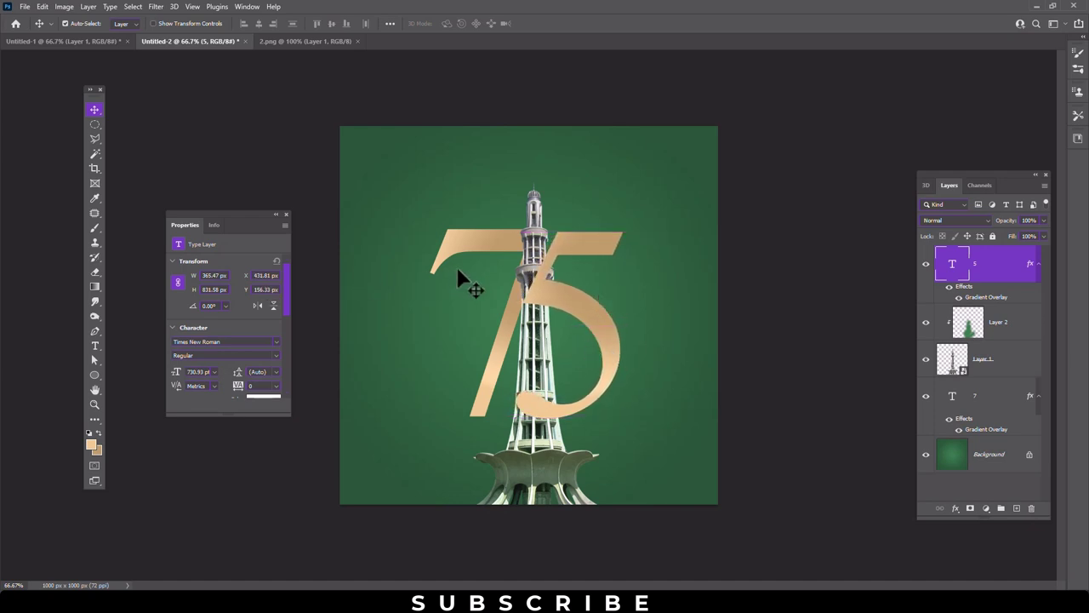
pyautogui.press('m')
pyautogui.hotkey('ctrl', 'shift', 'alt', 'n')
# - Set the foreground colour to white and start a fresh empty layer at the top
pyautogui.click(92, 446)
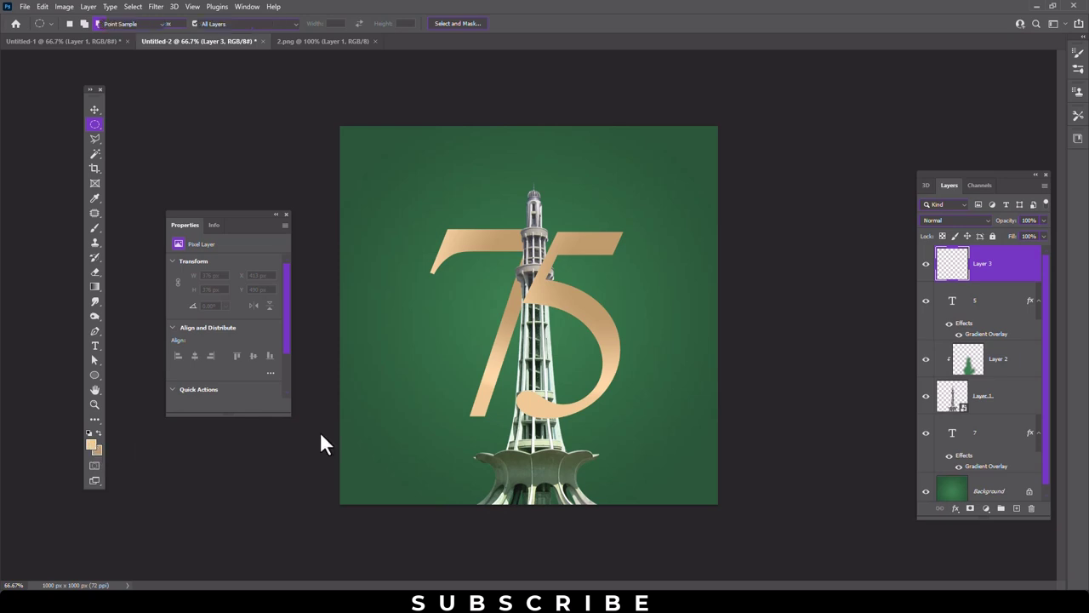
pyautogui.click(683, 333)
pyautogui.click(940, 329)
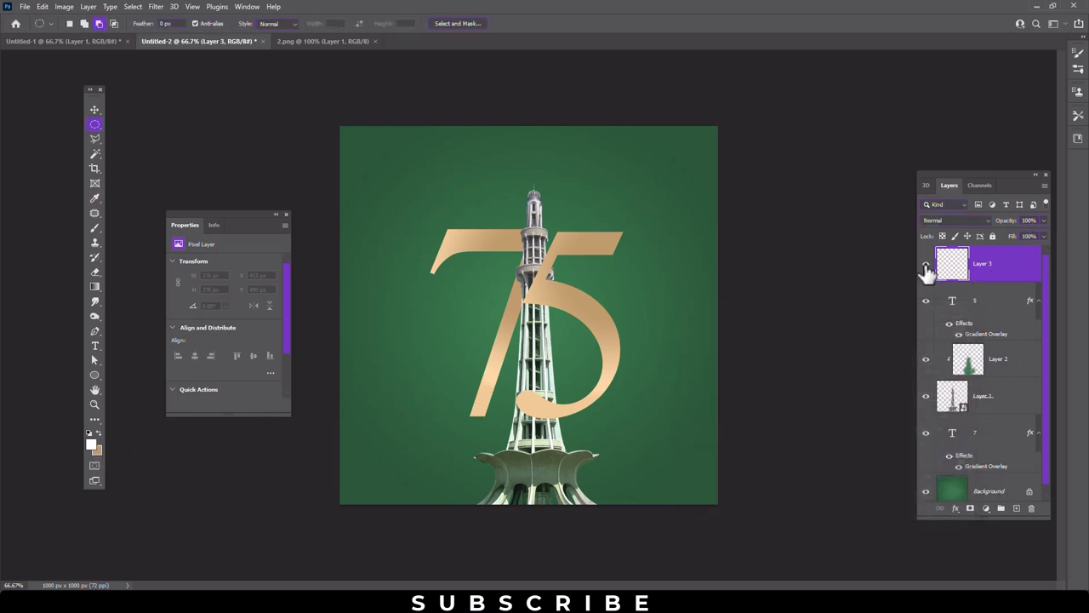
pyautogui.moveTo(928, 270); pyautogui.dragTo(1028, 508)
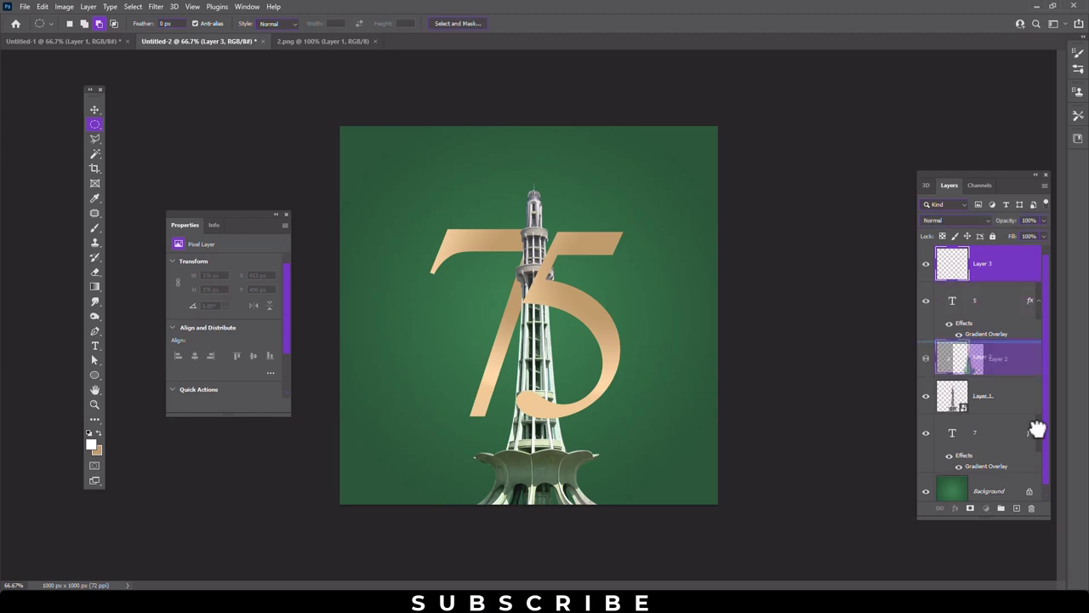
pyautogui.click(1017, 508)
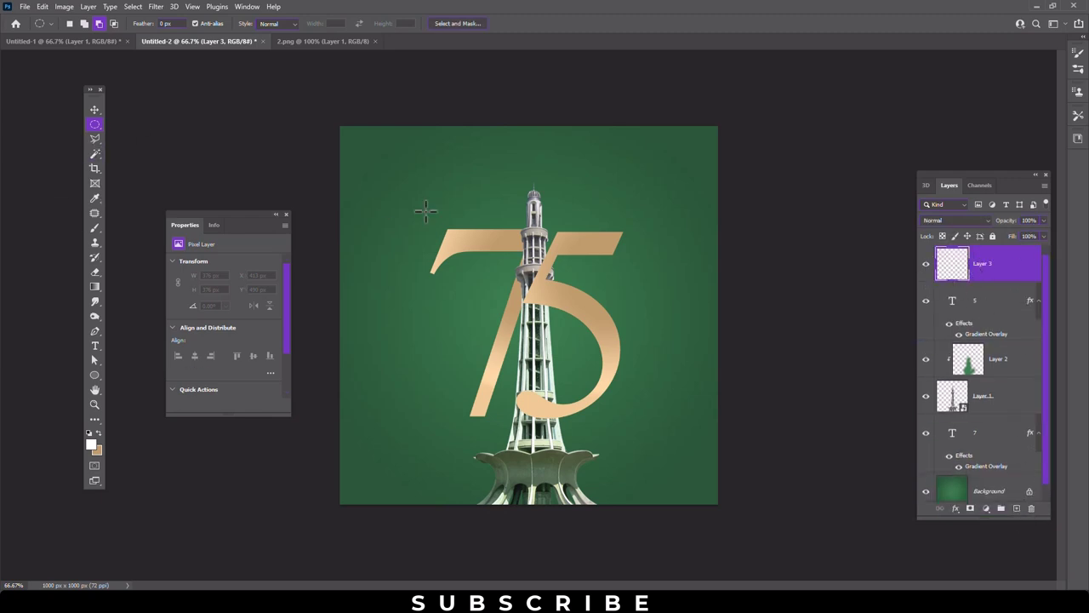
# - Fill a circular selection over the left of the 75 with white
pyautogui.moveTo(391, 213); pyautogui.dragTo(557, 353)
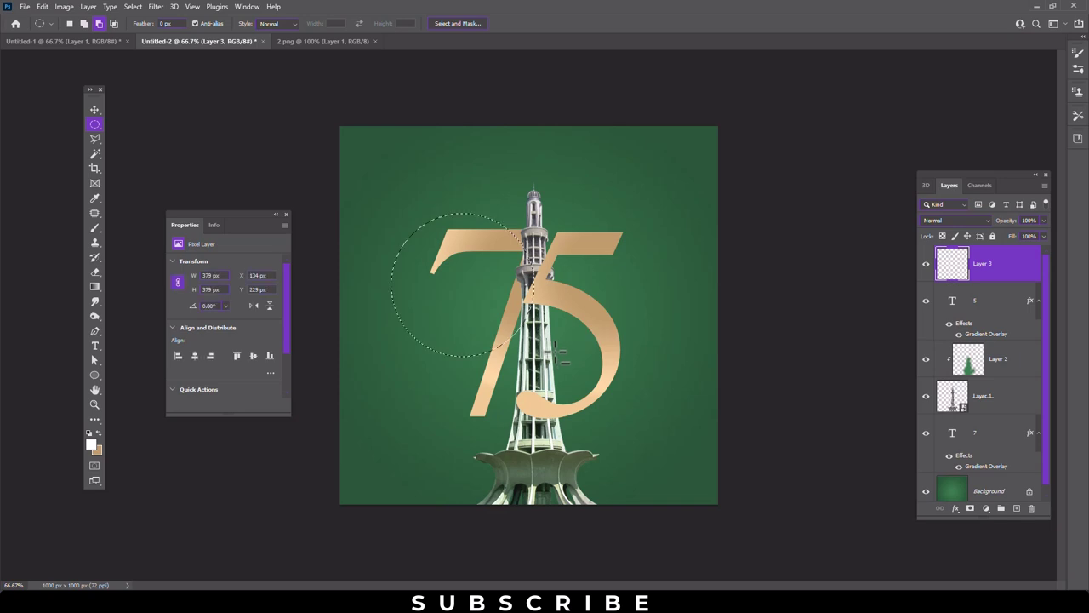
pyautogui.rightClick(97, 287)
pyautogui.click(136, 299)
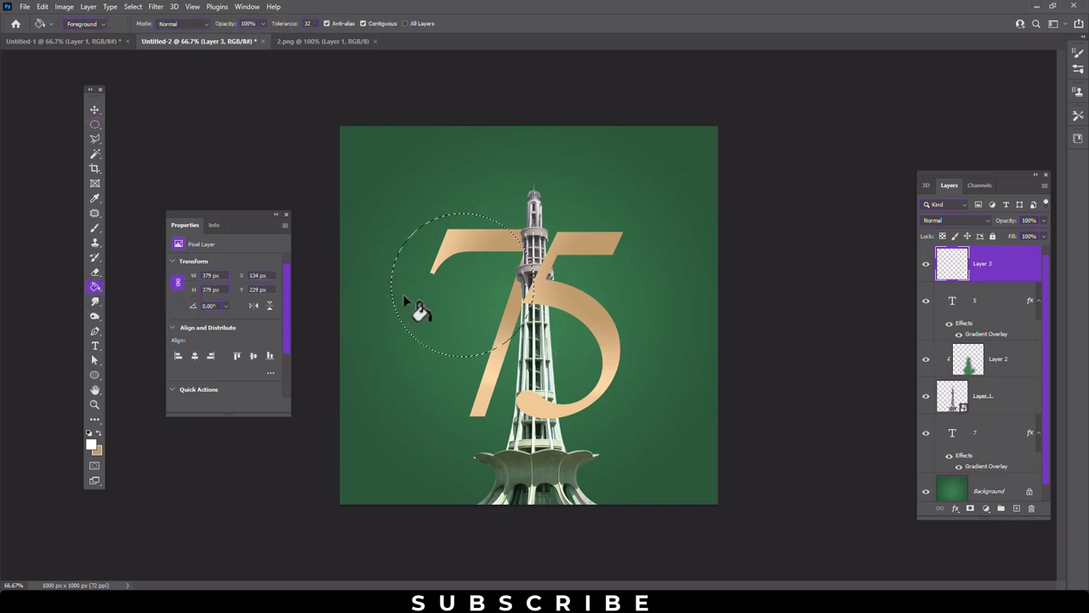
pyautogui.click(421, 323)
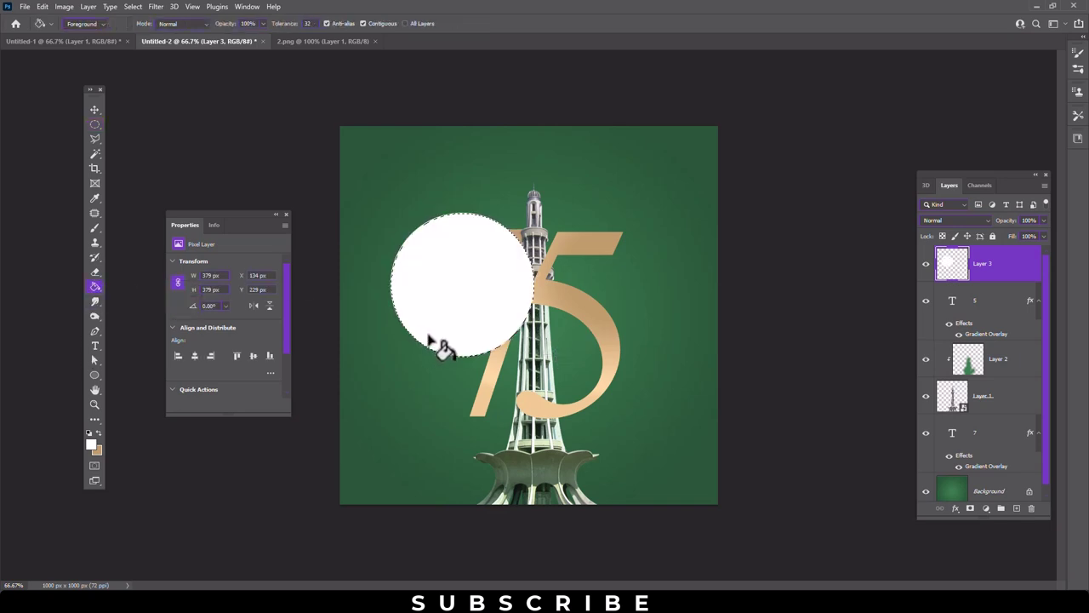
# - Delete an offset circle from the white disc, leaving a crescent
pyautogui.click(94, 124)
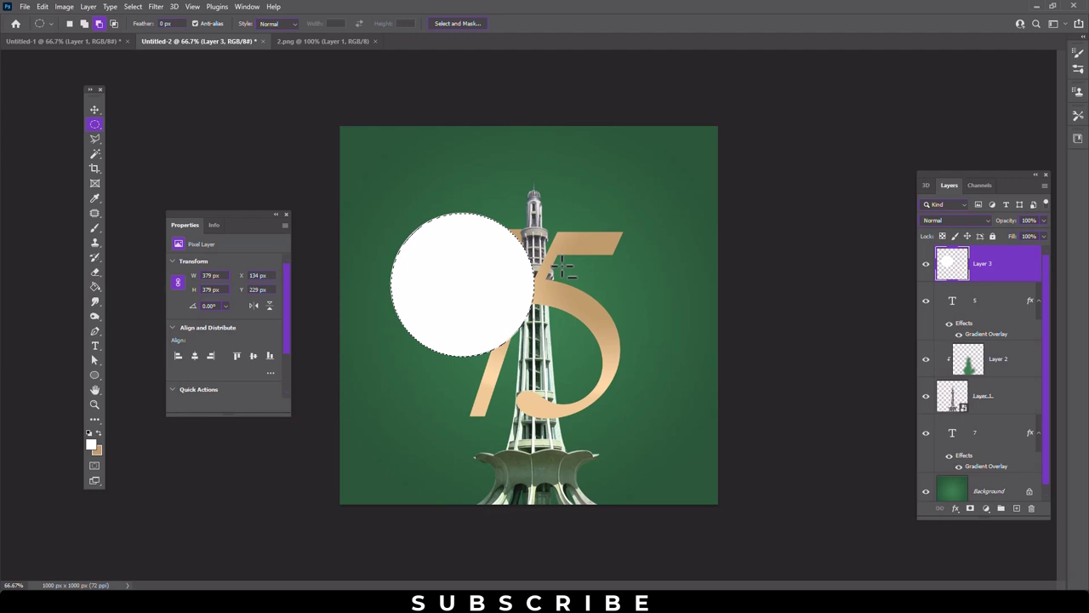
pyautogui.click(69, 23)
pyautogui.click(133, 6)
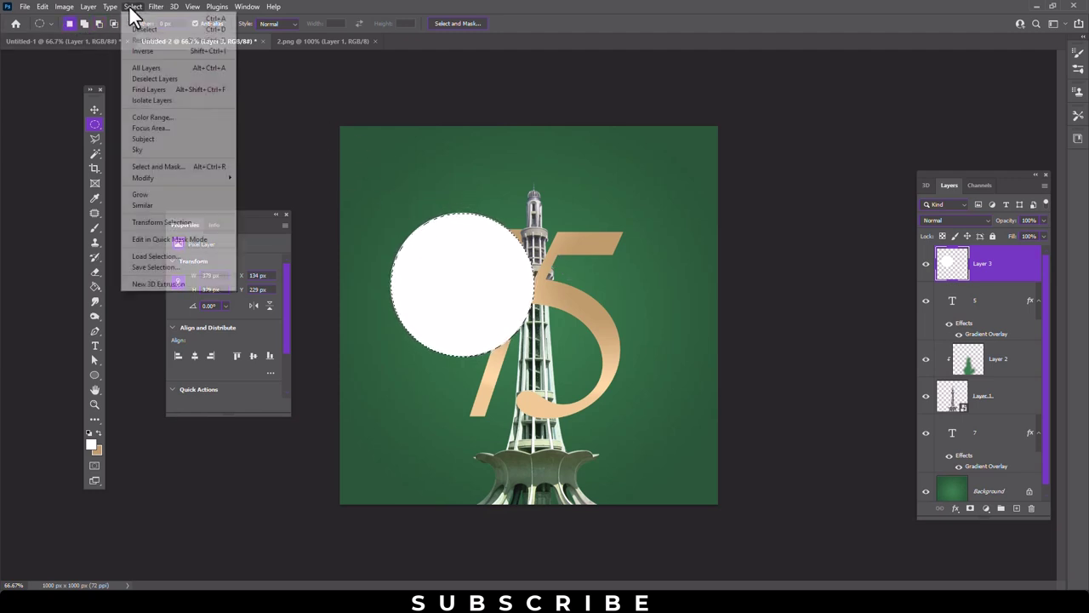
pyautogui.click(142, 30)
pyautogui.moveTo(400, 193); pyautogui.dragTo(539, 331)
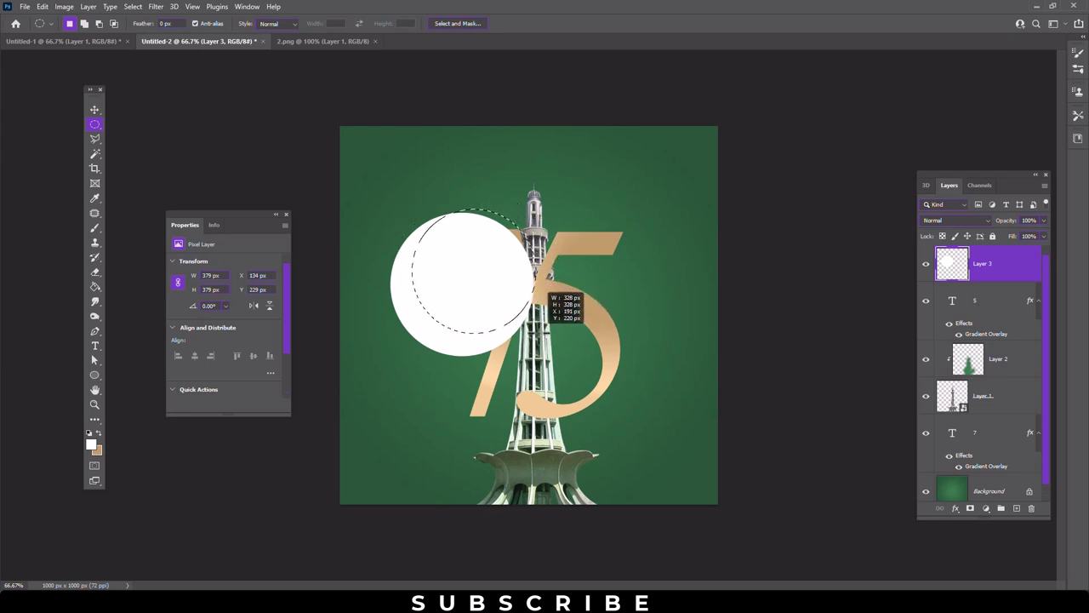
pyautogui.moveTo(540, 331); pyautogui.dragTo(542, 332)
pyautogui.press('alt')
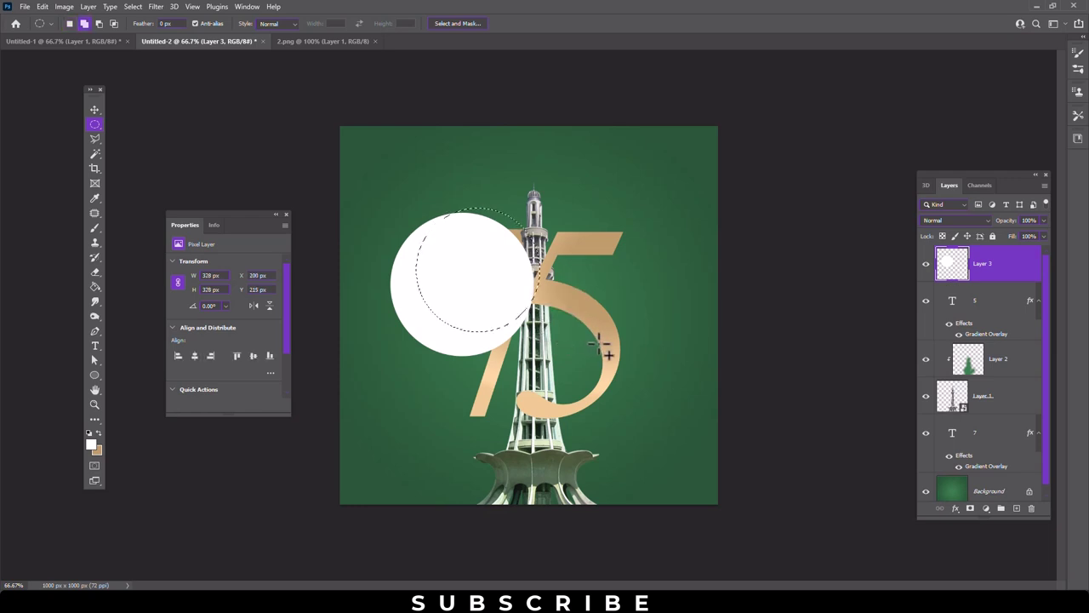
pyautogui.press('Delete')
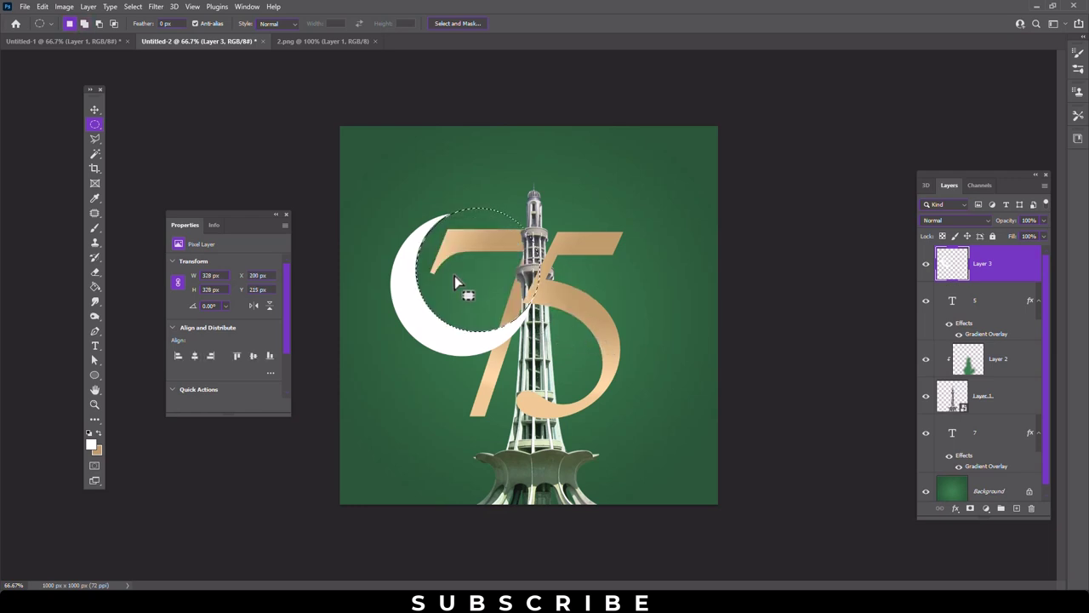
# - Deselect, move the crescent down onto the 75 and convert its layer to a smart object
pyautogui.click(133, 6)
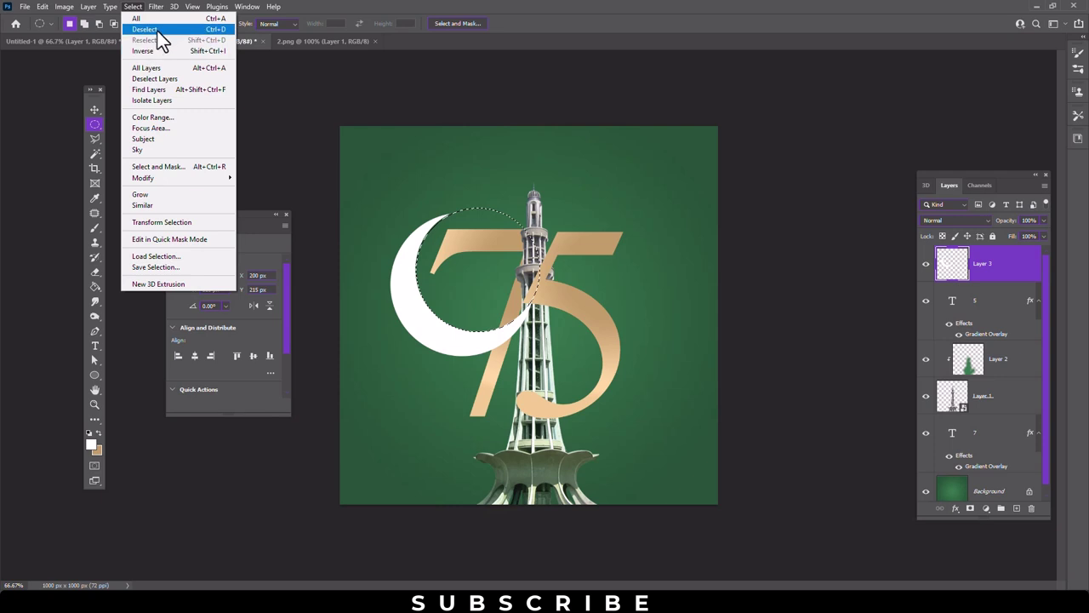
pyautogui.click(156, 35)
pyautogui.click(94, 109)
pyautogui.moveTo(408, 289)
pyautogui.mouseDown()
pyautogui.moveTo(477, 376)
pyautogui.moveTo(569, 426)
pyautogui.mouseUp()
pyautogui.rightClick(1025, 271)
pyautogui.click(911, 267)
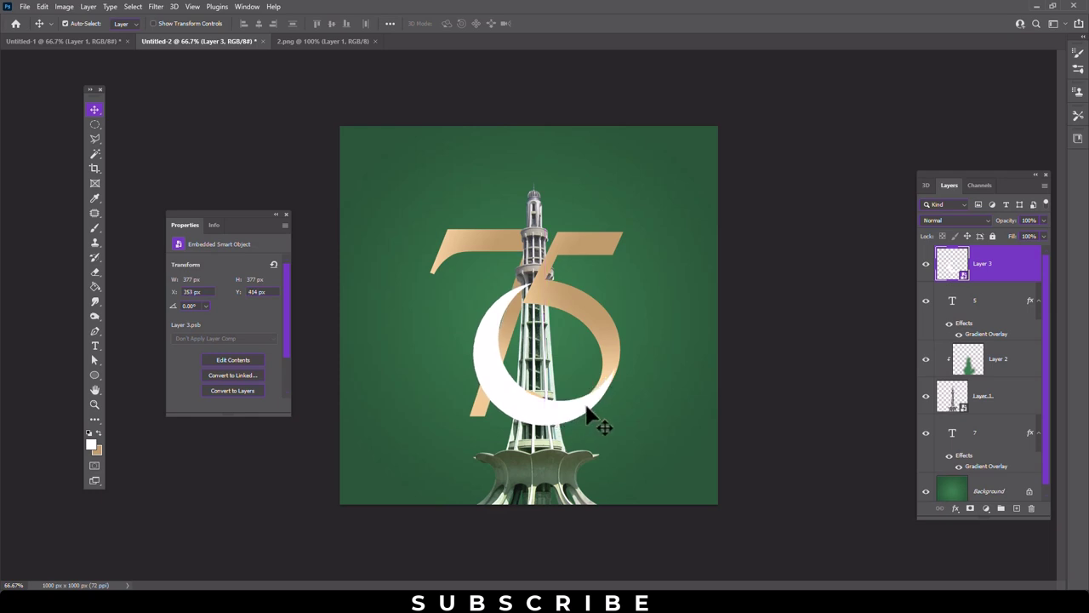
# - Free-transform the crescent to about 74%, tilt it slightly and shift it into place
pyautogui.click(42, 6)
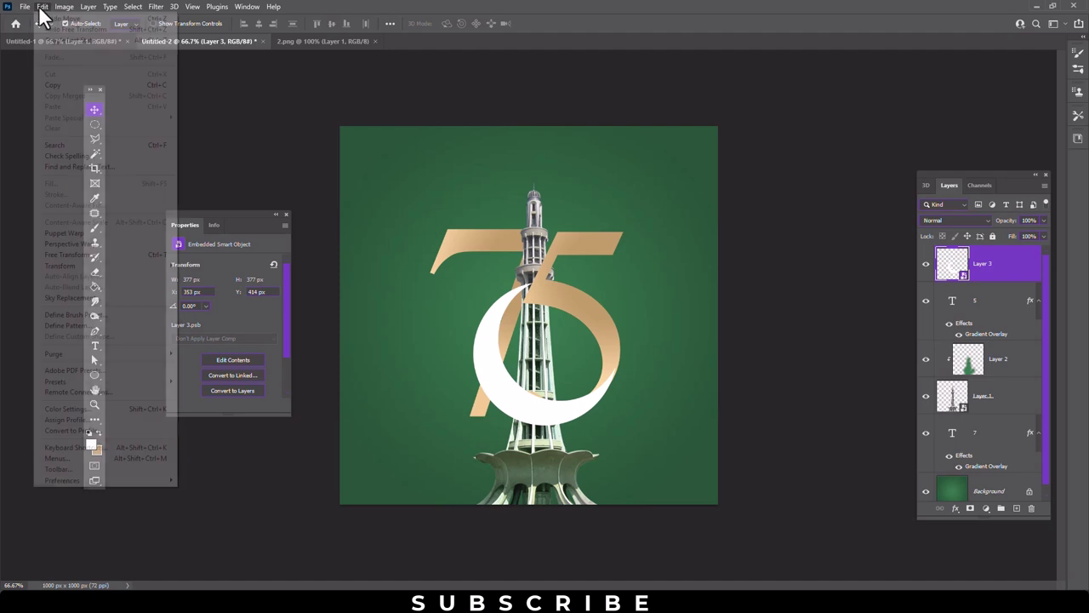
pyautogui.click(94, 255)
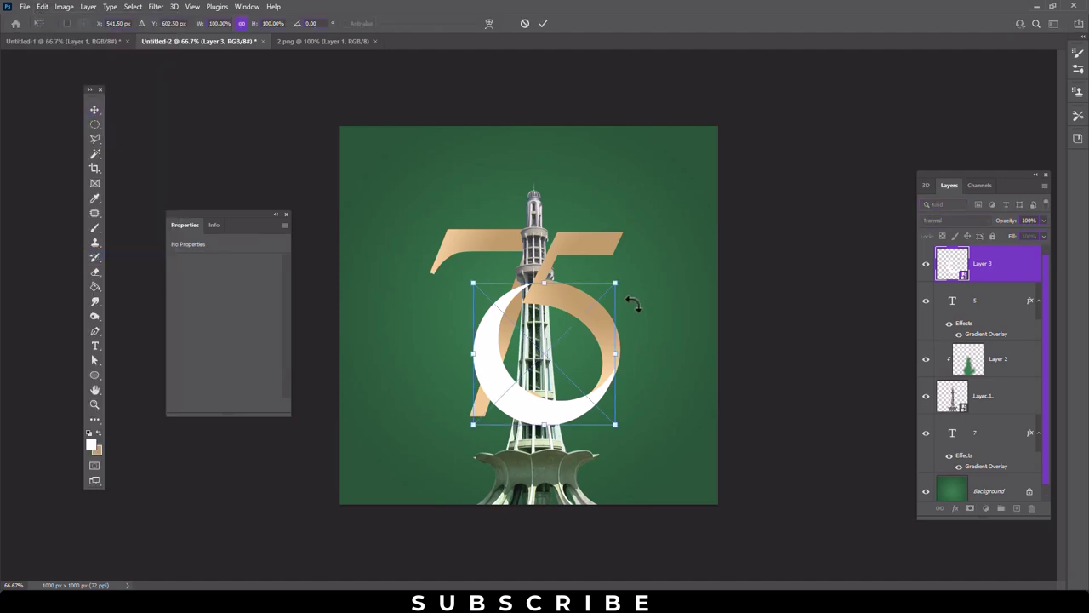
pyautogui.moveTo(616, 282); pyautogui.dragTo(579, 318)
pyautogui.moveTo(538, 378); pyautogui.dragTo(561, 373)
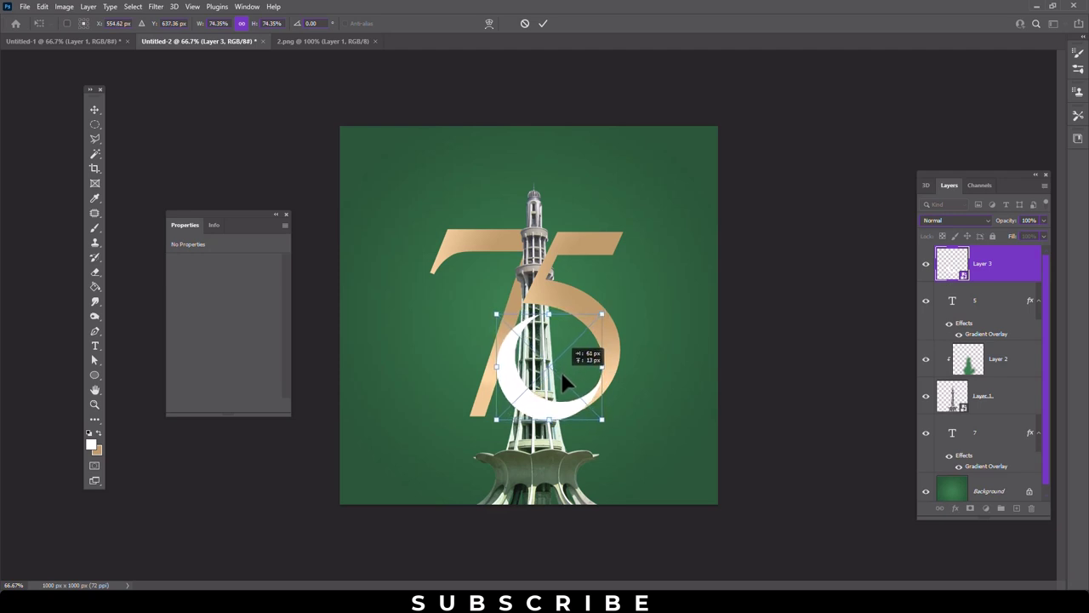
pyautogui.moveTo(496, 314); pyautogui.dragTo(498, 315)
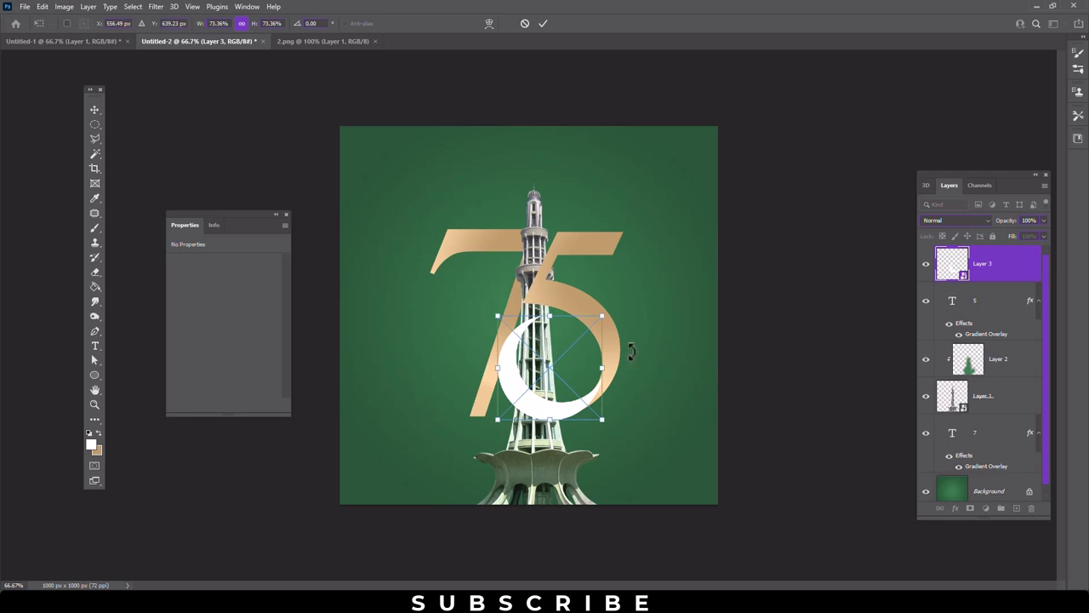
pyautogui.moveTo(630, 350); pyautogui.dragTo(630, 341)
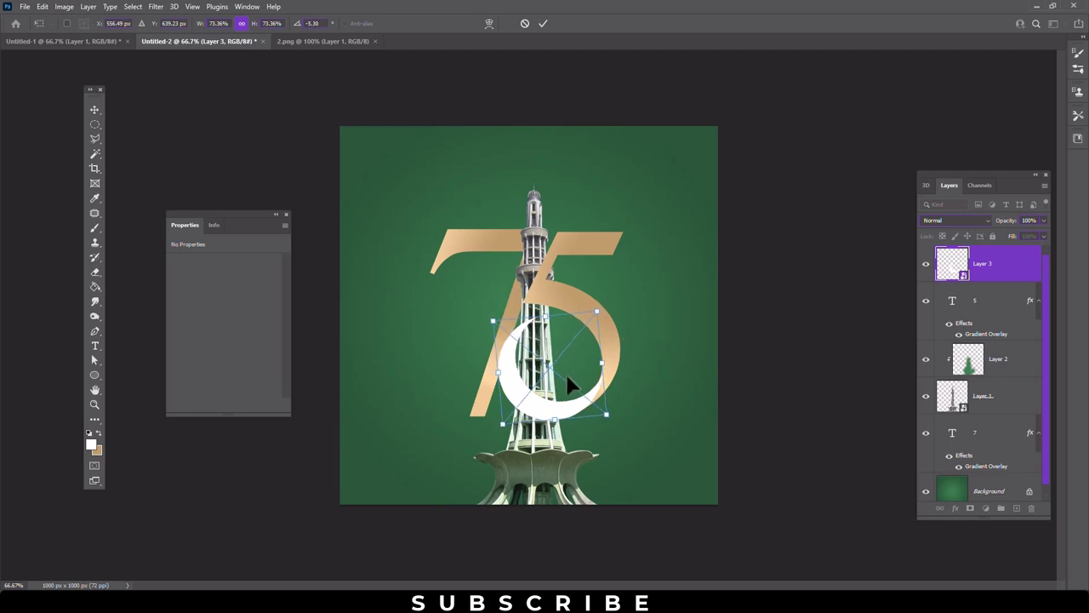
pyautogui.press('Return')
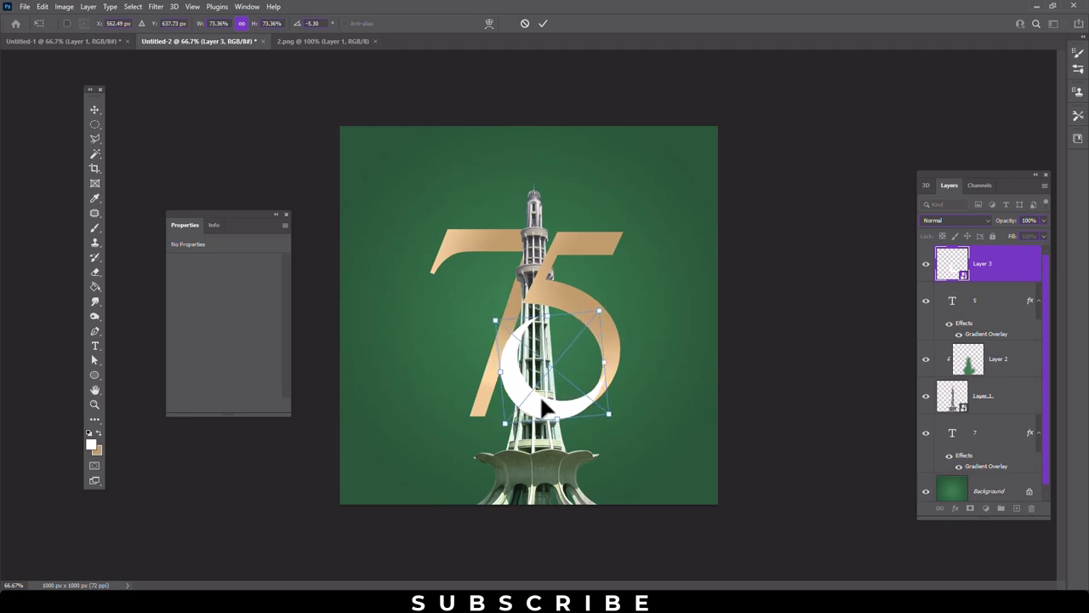
pyautogui.moveTo(542, 411); pyautogui.dragTo(541, 412)
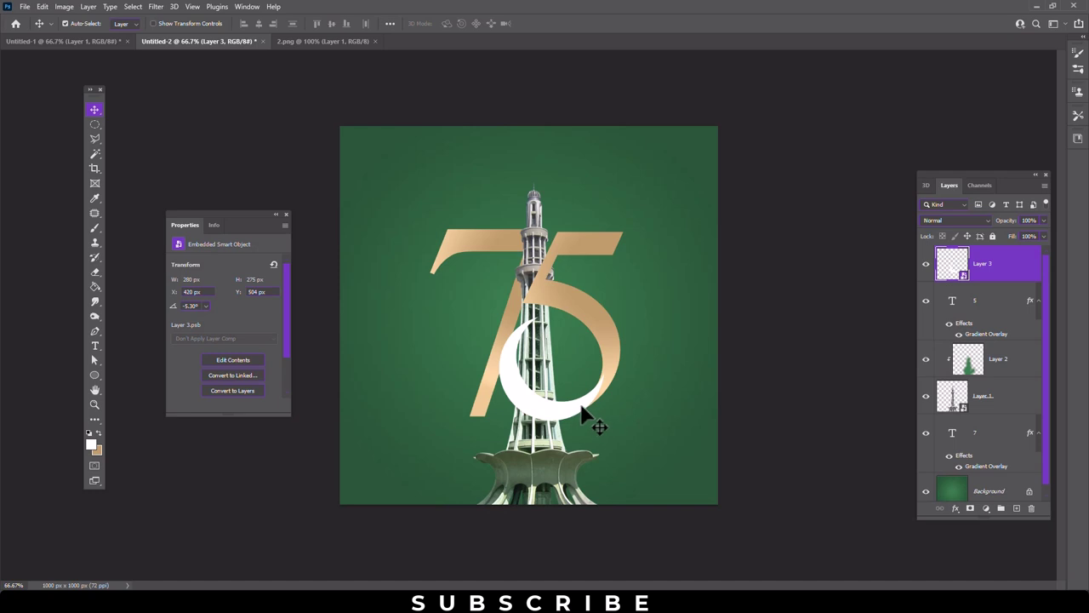
pyautogui.moveTo(582, 413); pyautogui.dragTo(541, 411)
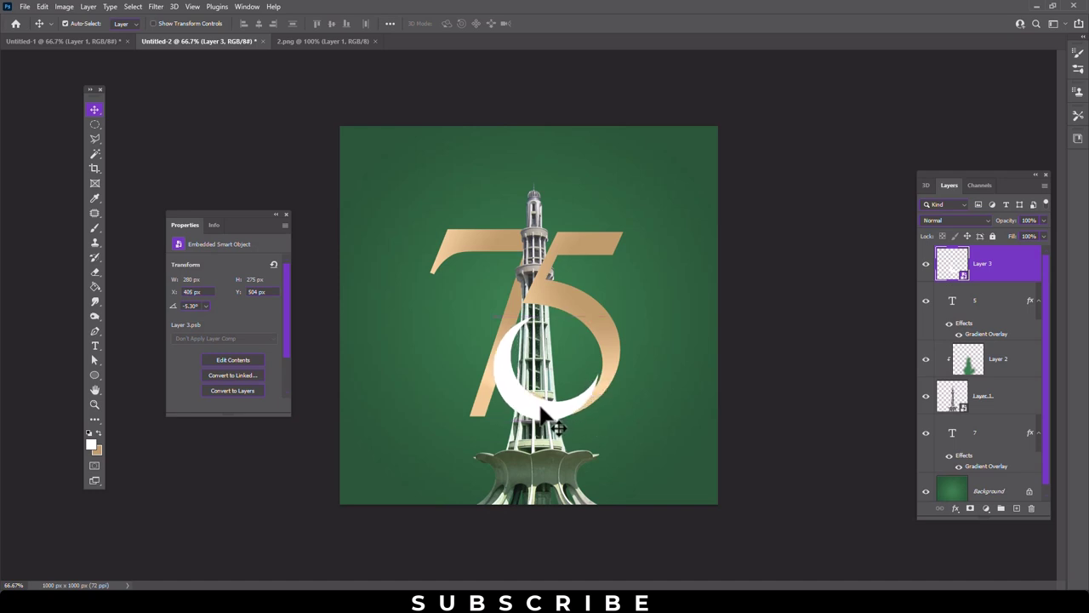
# - Rotate the crescent to about 6° and nudge it into the curve of the 5
pyautogui.hotkey('ctrl', 't')
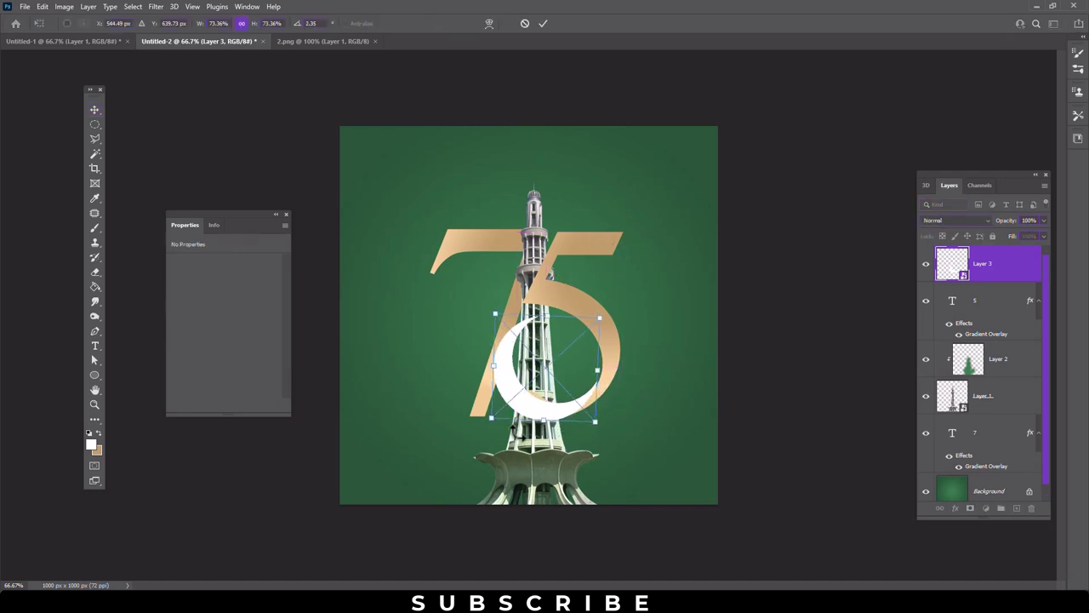
pyautogui.moveTo(543, 412); pyautogui.dragTo(542, 408)
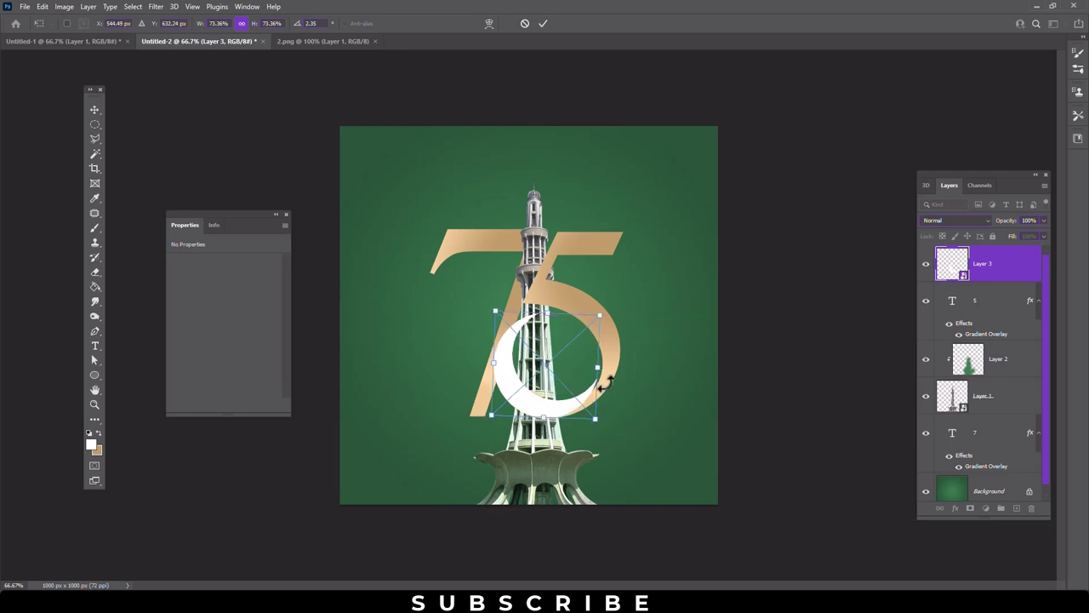
pyautogui.moveTo(607, 382)
pyautogui.mouseDown()
pyautogui.moveTo(550, 412)
pyautogui.moveTo(608, 415)
pyautogui.moveTo(555, 409)
pyautogui.mouseUp()
pyautogui.press('Return')
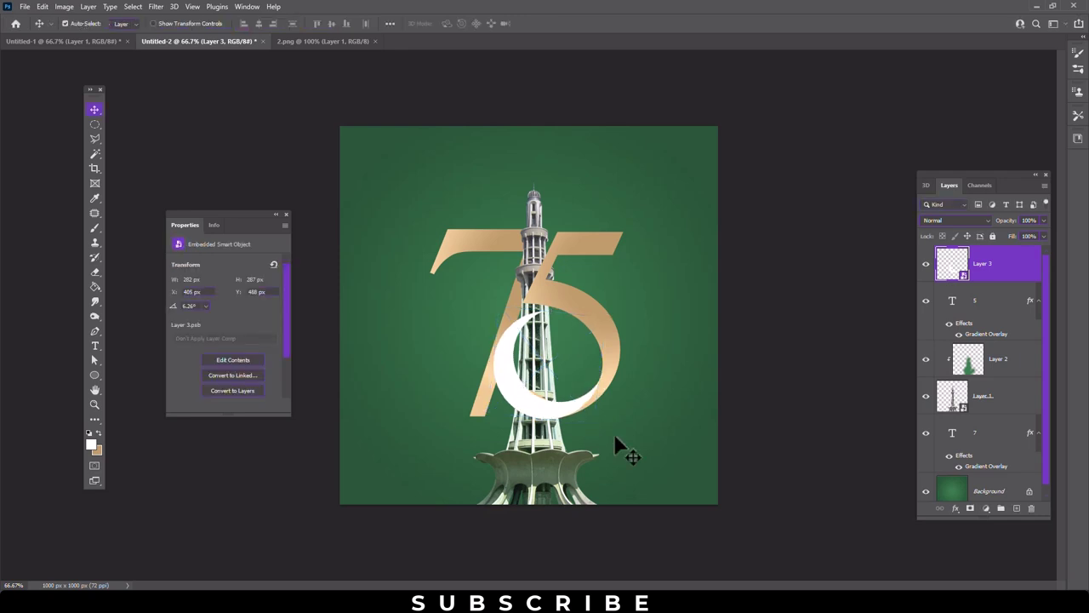
pyautogui.press('Up')
pyautogui.press('Up')
pyautogui.press('Down')
pyautogui.press('Down')
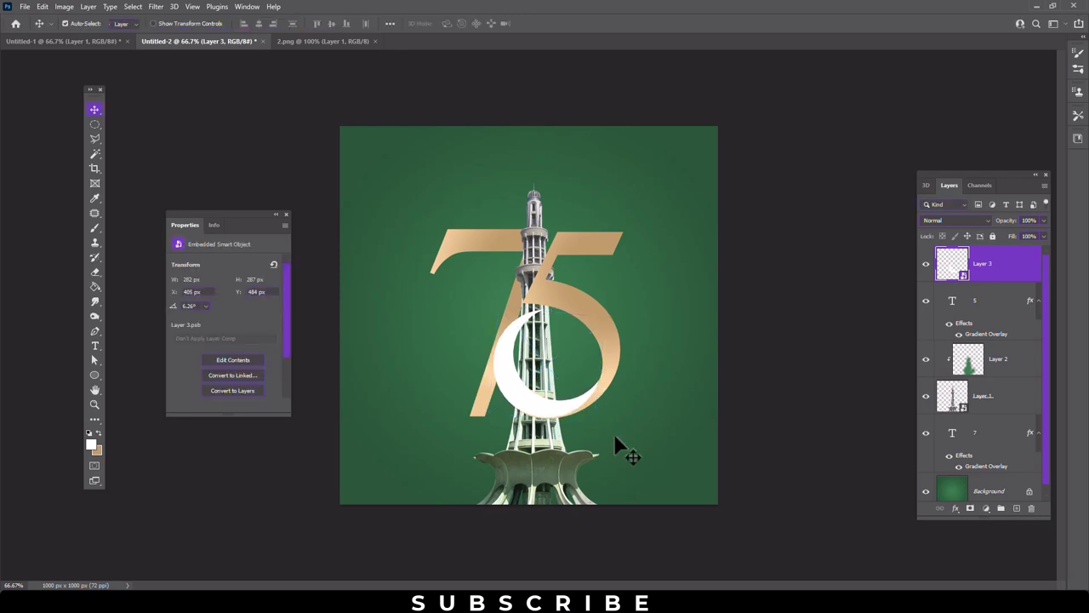
pyautogui.press('Down')
pyautogui.hotkey('ctrl', 't')
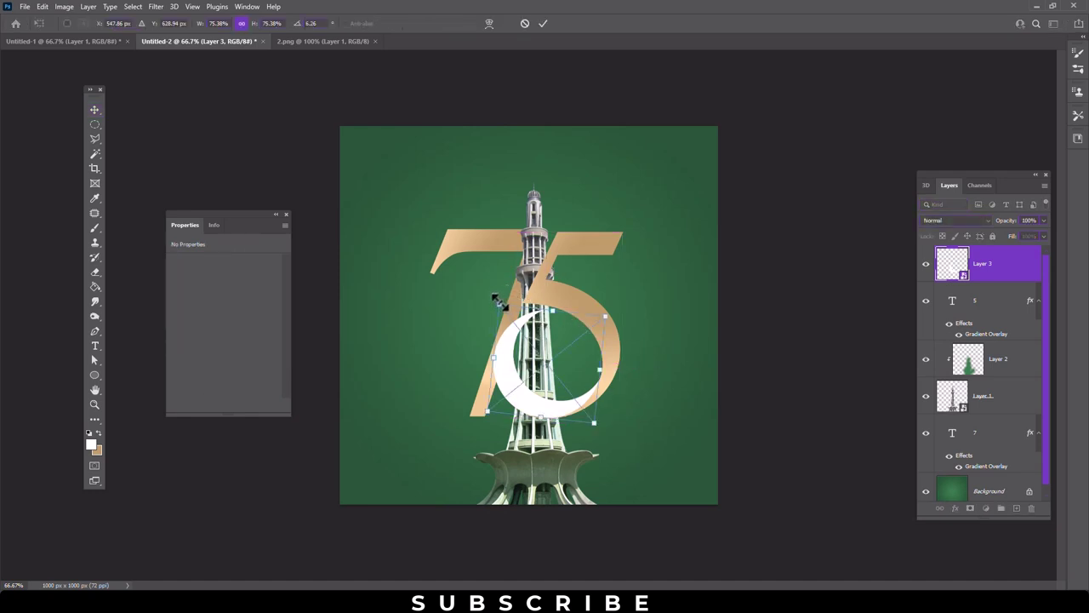
pyautogui.press('Return')
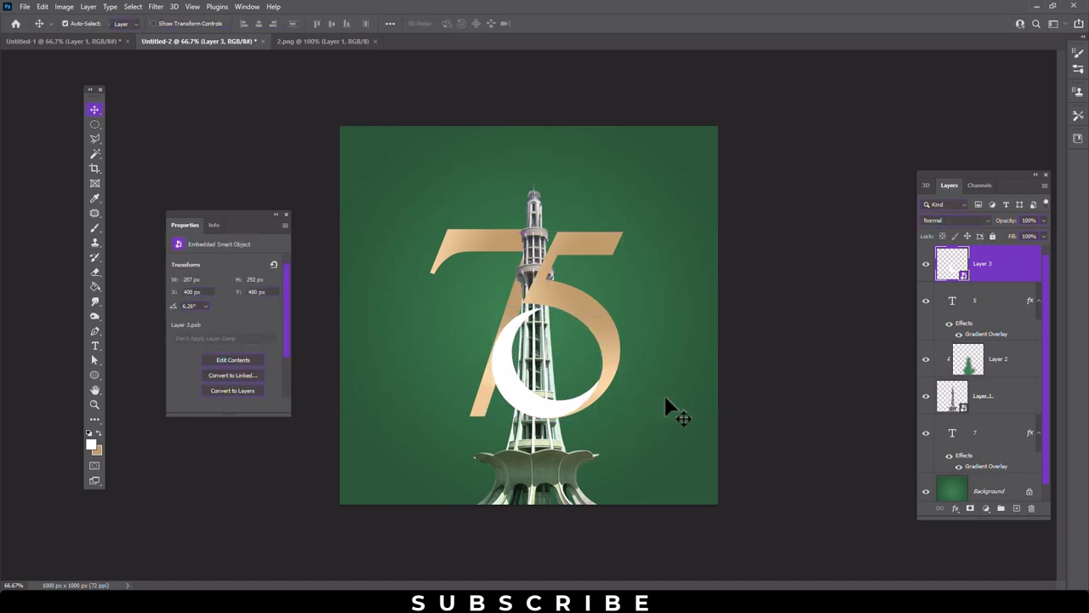
# - Zoom in on the crescent and tower and ready the Brush tool
pyautogui.click(95, 404)
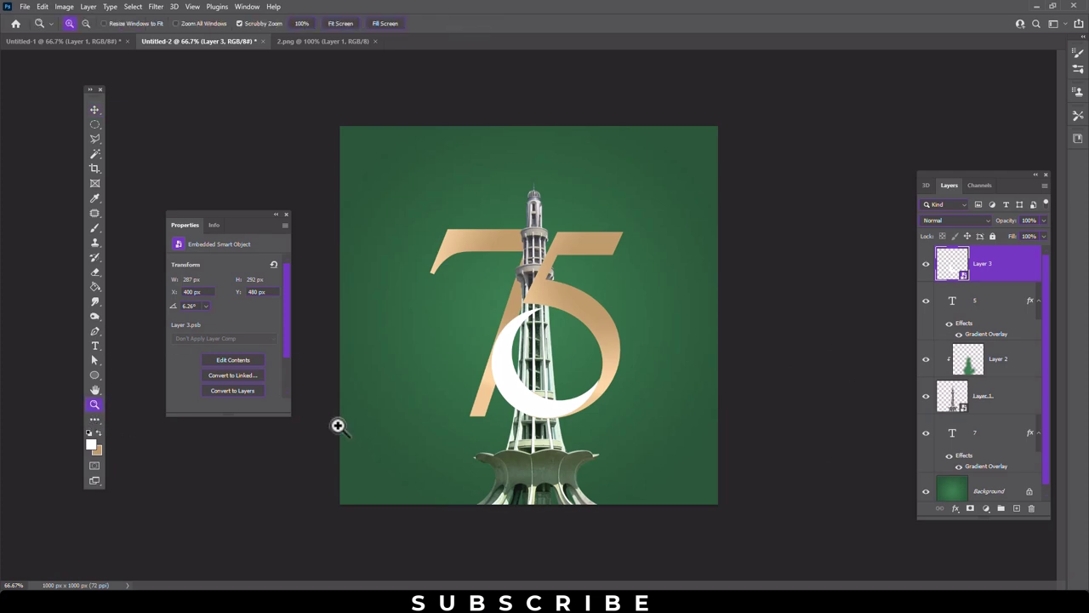
pyautogui.click(557, 414)
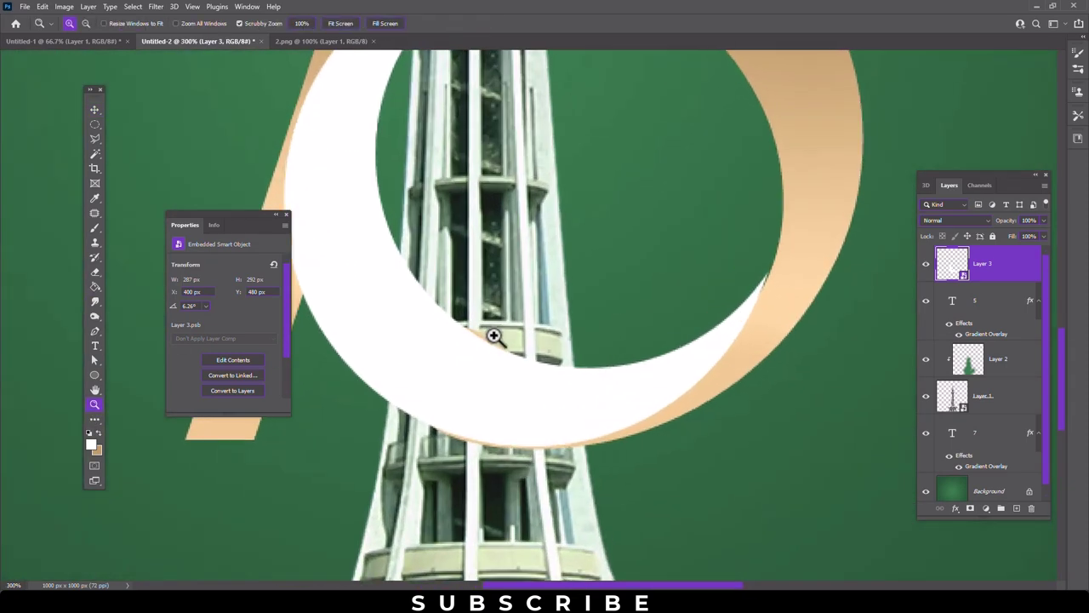
pyautogui.click(454, 360)
pyautogui.click(95, 228)
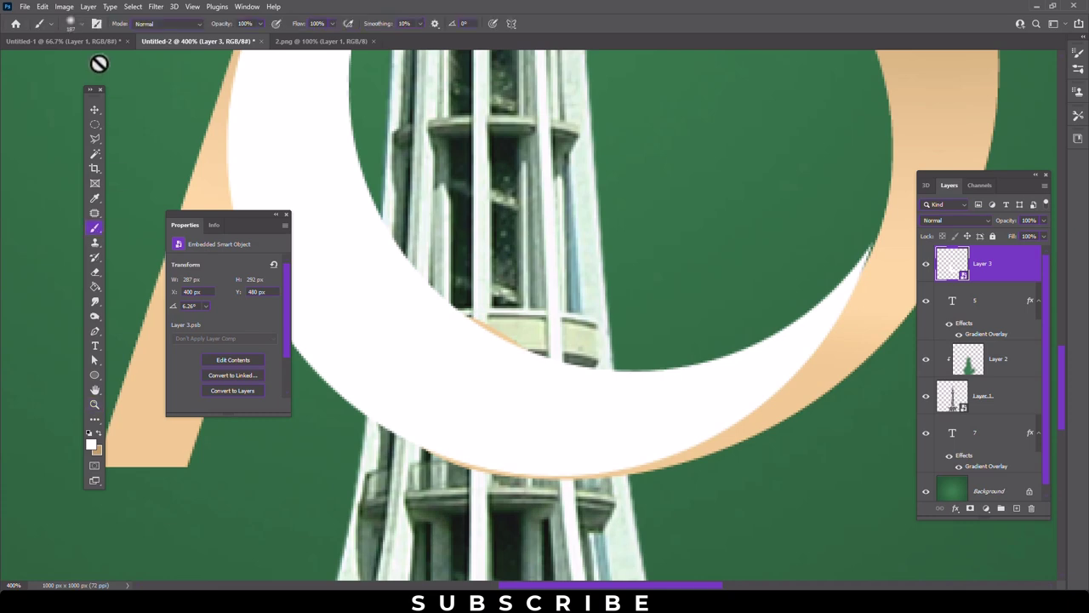
pyautogui.click(81, 23)
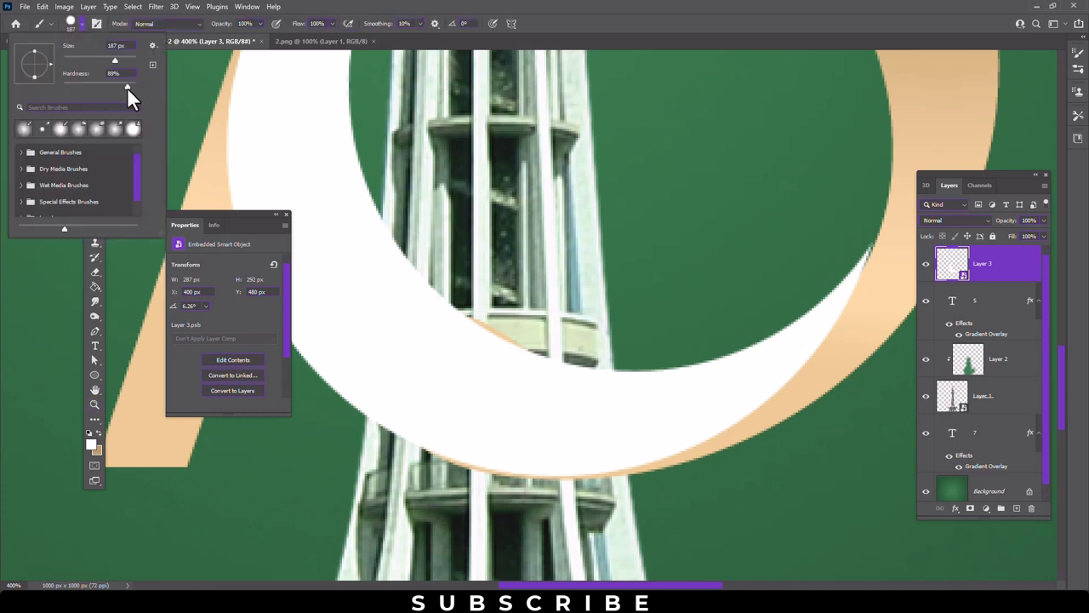
pyautogui.press('Return')
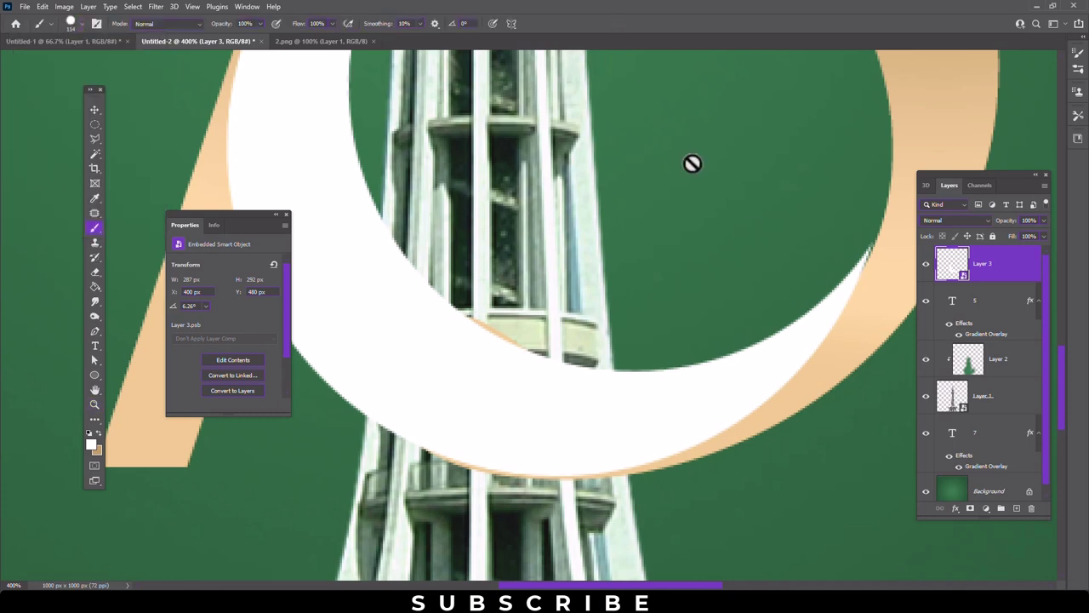
pyautogui.click(288, 214)
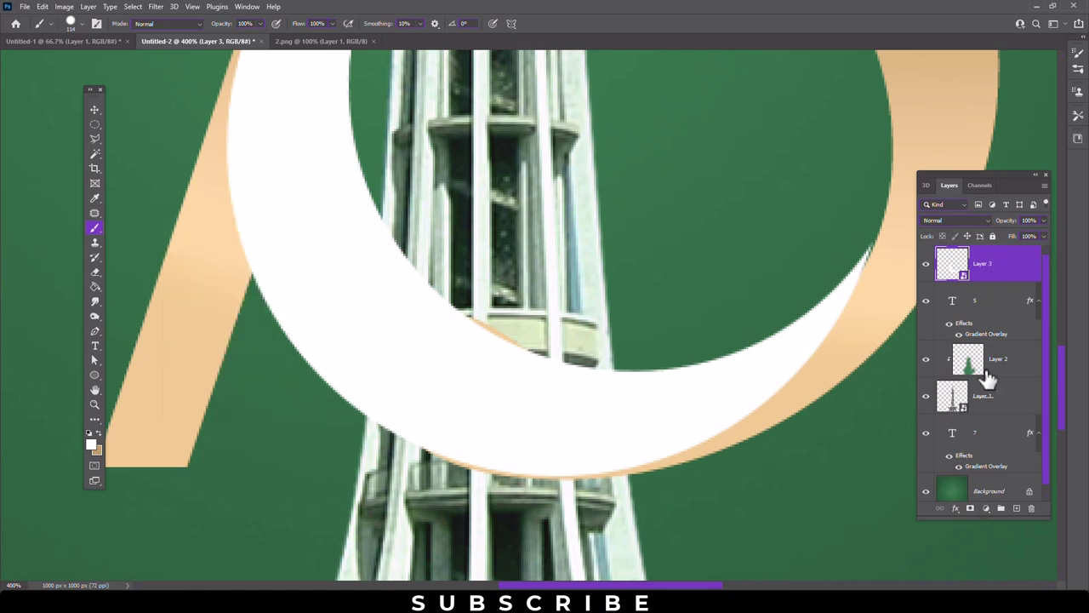
# - Mask Layer 3 with a 34 px brush, hiding the crescent where it overlaps the 5
pyautogui.click(970, 509)
pyautogui.click(926, 264)
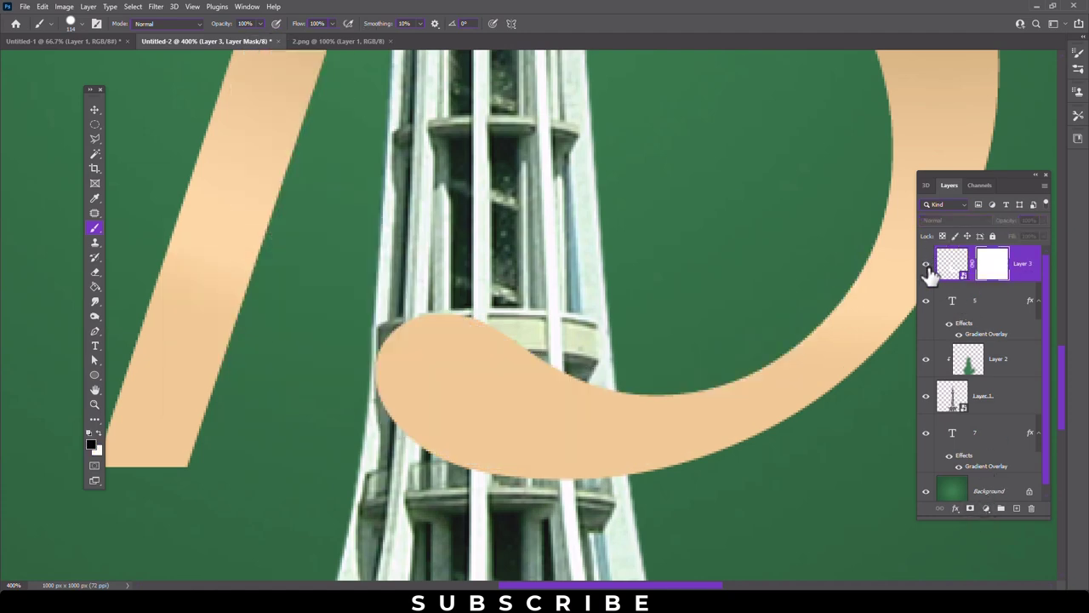
pyautogui.click(926, 263)
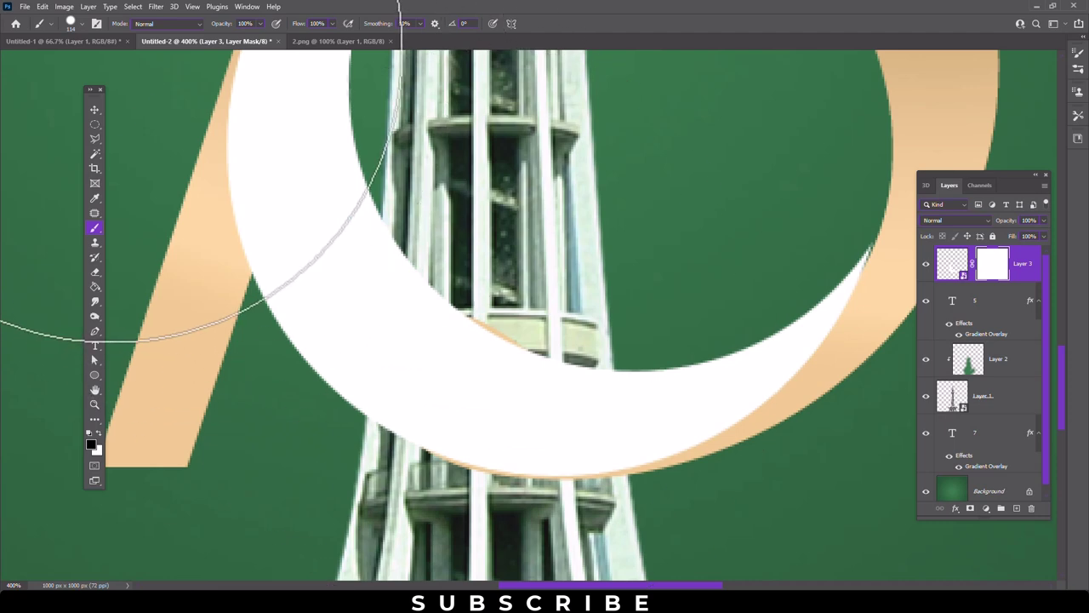
pyautogui.click(82, 23)
pyautogui.moveTo(85, 60); pyautogui.dragTo(76, 60)
pyautogui.press('Return')
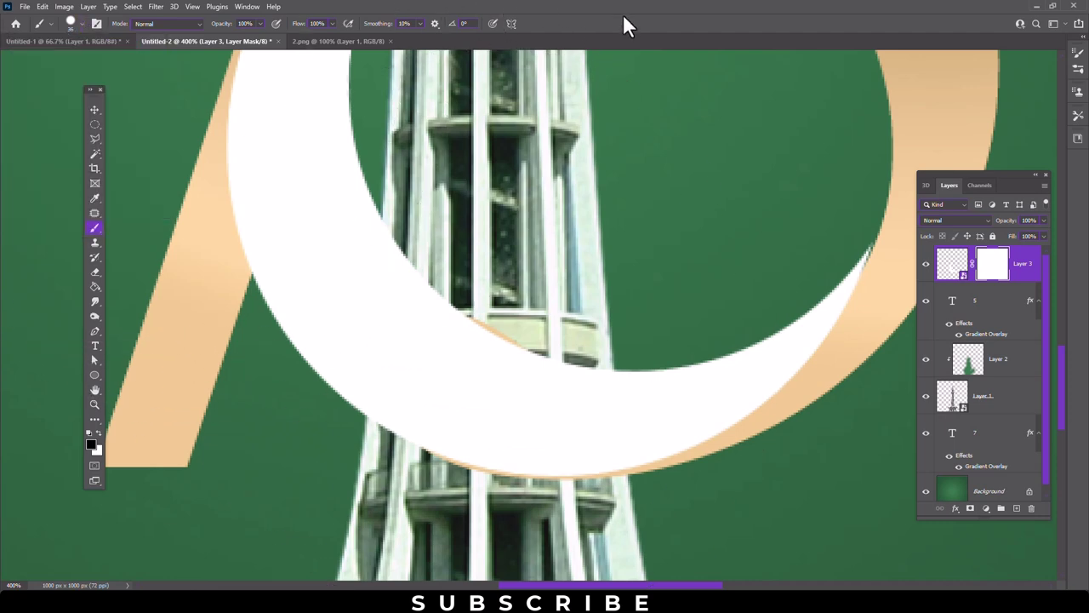
pyautogui.moveTo(459, 357); pyautogui.dragTo(444, 313)
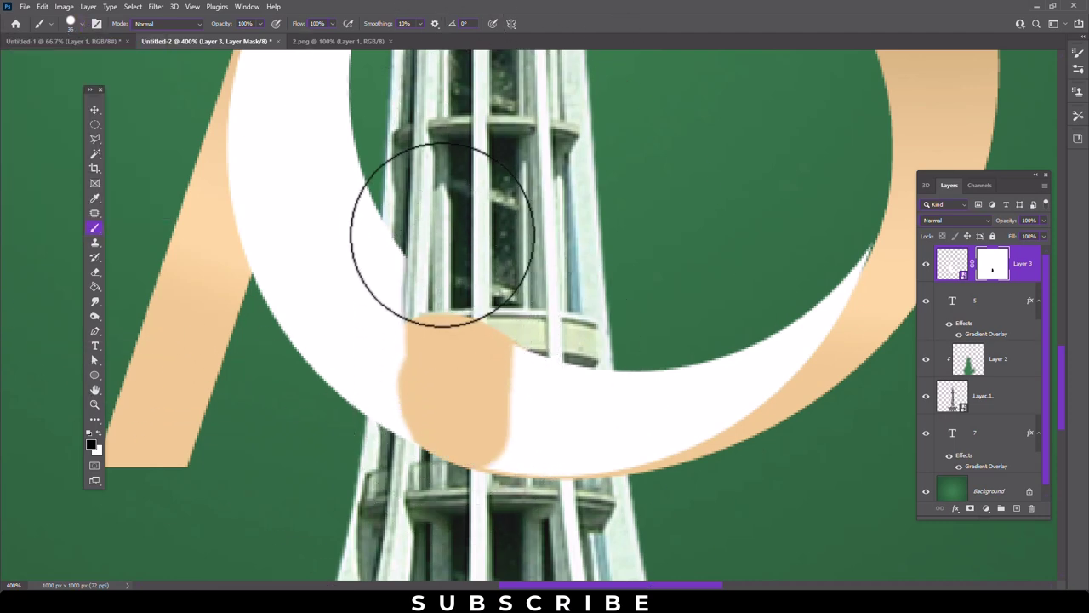
pyautogui.moveTo(437, 243)
pyautogui.mouseDown()
pyautogui.moveTo(389, 486)
pyautogui.moveTo(401, 214)
pyautogui.moveTo(596, 284)
pyautogui.moveTo(596, 499)
pyautogui.mouseUp()
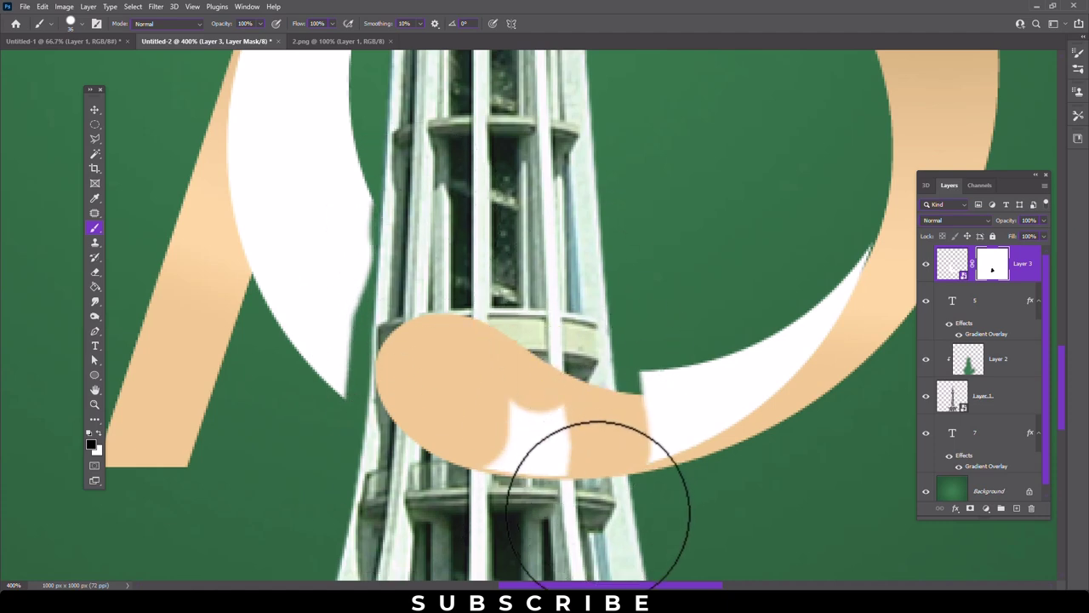
pyautogui.click(98, 434)
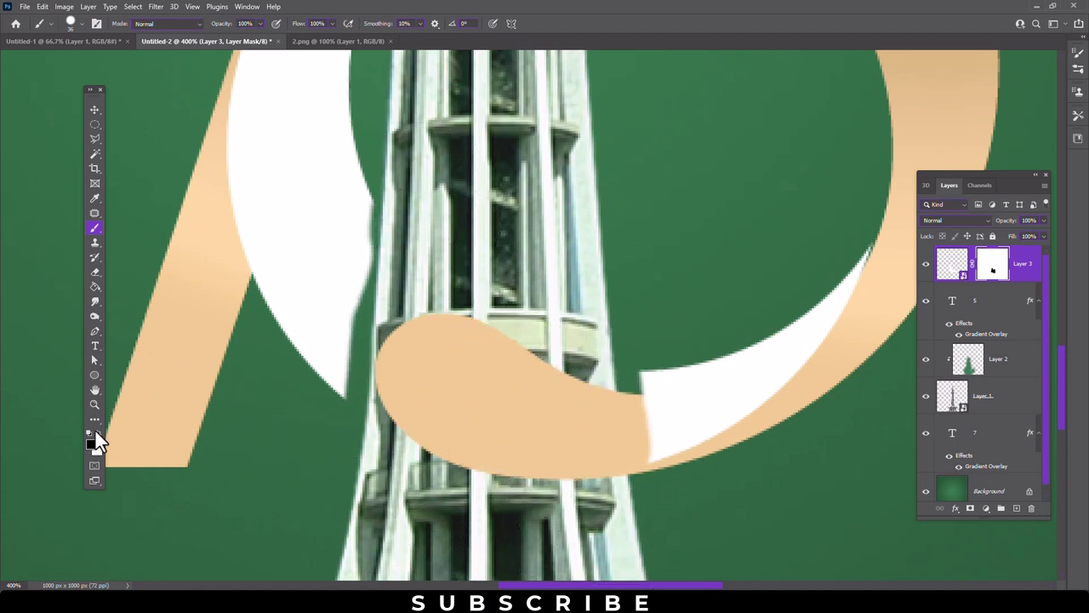
pyautogui.moveTo(340, 202)
pyautogui.mouseDown()
pyautogui.moveTo(316, 389)
pyautogui.moveTo(330, 316)
pyautogui.mouseUp()
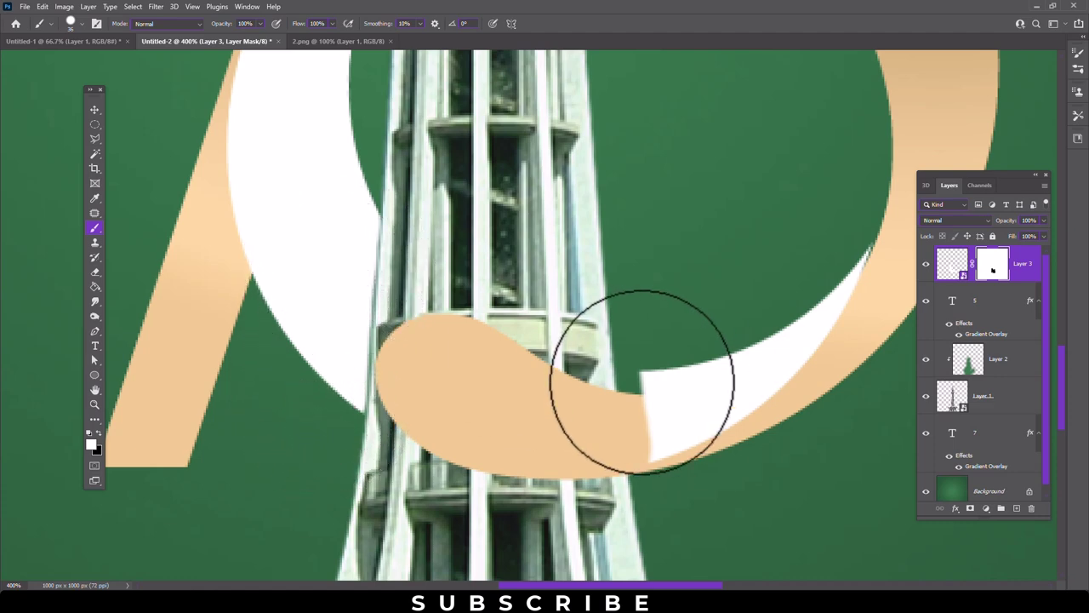
pyautogui.moveTo(681, 394)
pyautogui.mouseDown()
pyautogui.moveTo(658, 368)
pyautogui.moveTo(664, 414)
pyautogui.moveTo(693, 437)
pyautogui.mouseUp()
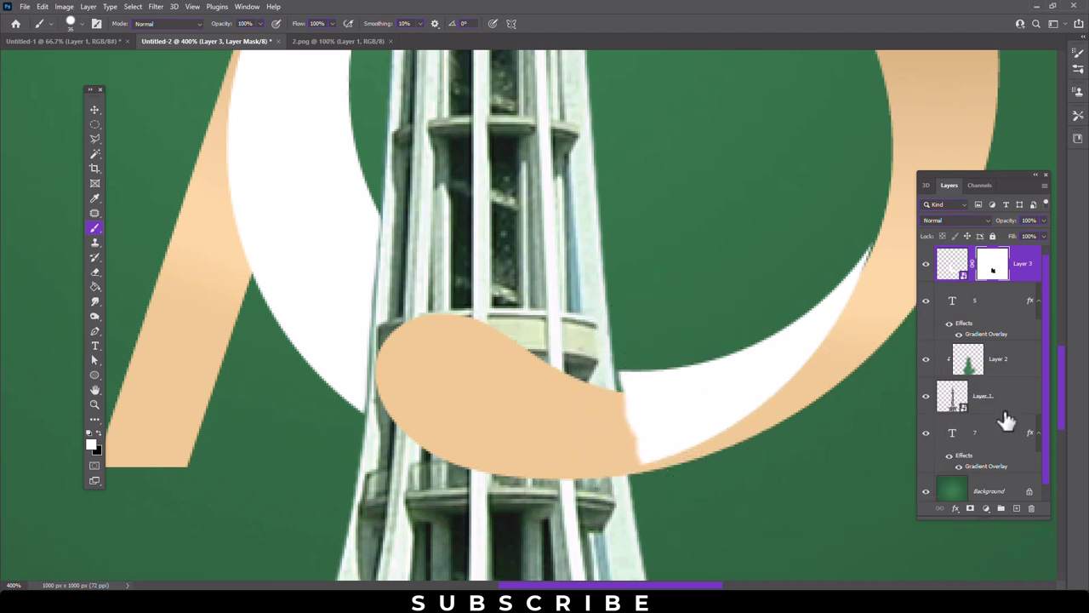
# - Add a layer mask to the 5 text layer and hide its curl behind the tower
pyautogui.hotkey('alt', '[')
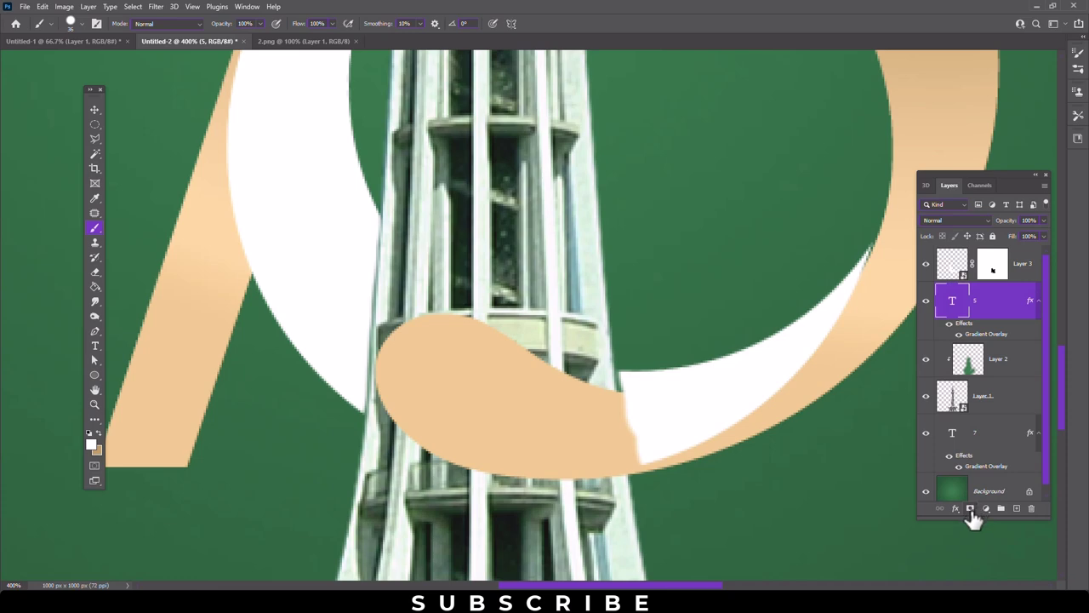
pyautogui.click(970, 509)
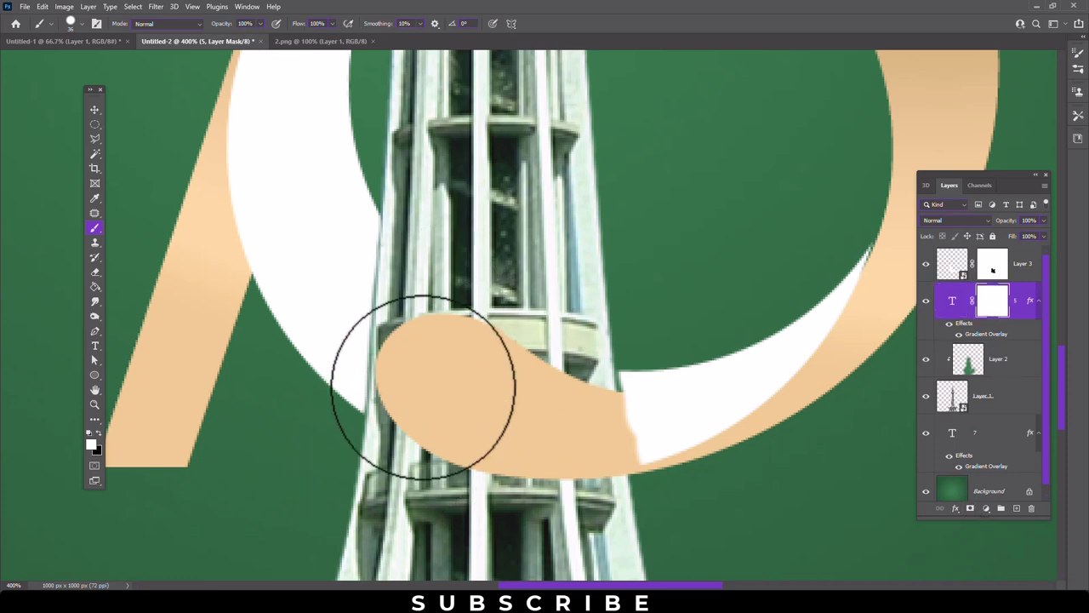
pyautogui.click(98, 434)
pyautogui.moveTo(268, 438)
pyautogui.mouseDown()
pyautogui.moveTo(432, 443)
pyautogui.moveTo(521, 385)
pyautogui.moveTo(564, 397)
pyautogui.moveTo(516, 433)
pyautogui.moveTo(568, 456)
pyautogui.mouseUp()
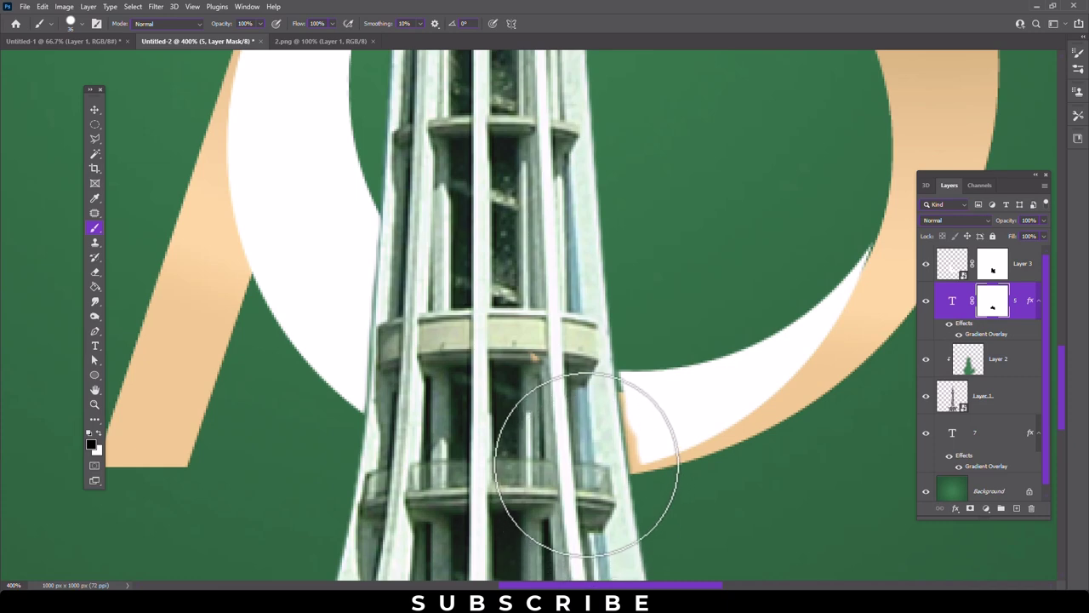
pyautogui.click(993, 269)
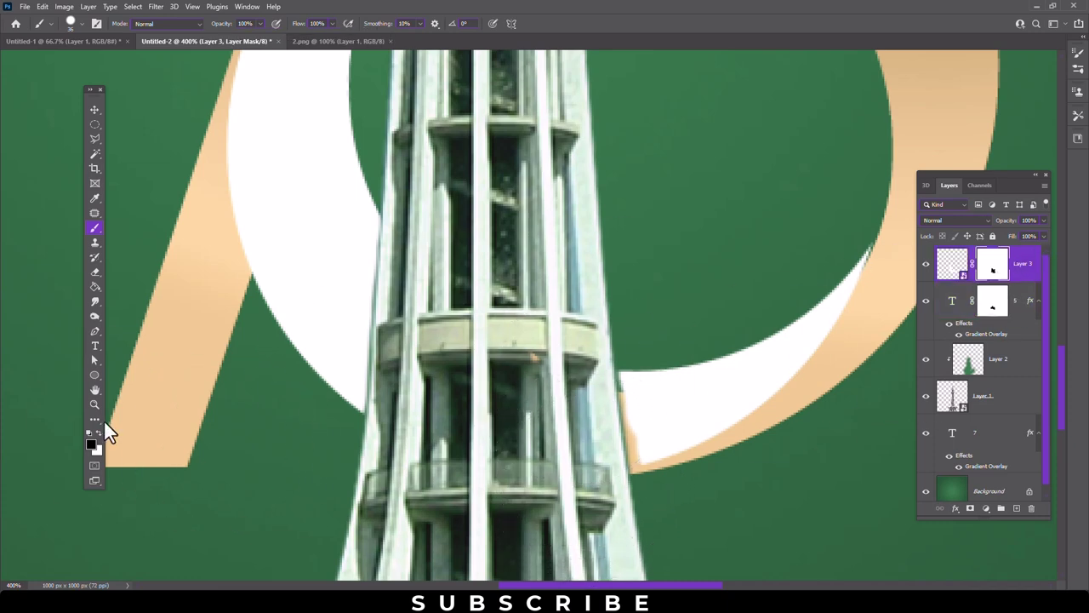
pyautogui.click(97, 432)
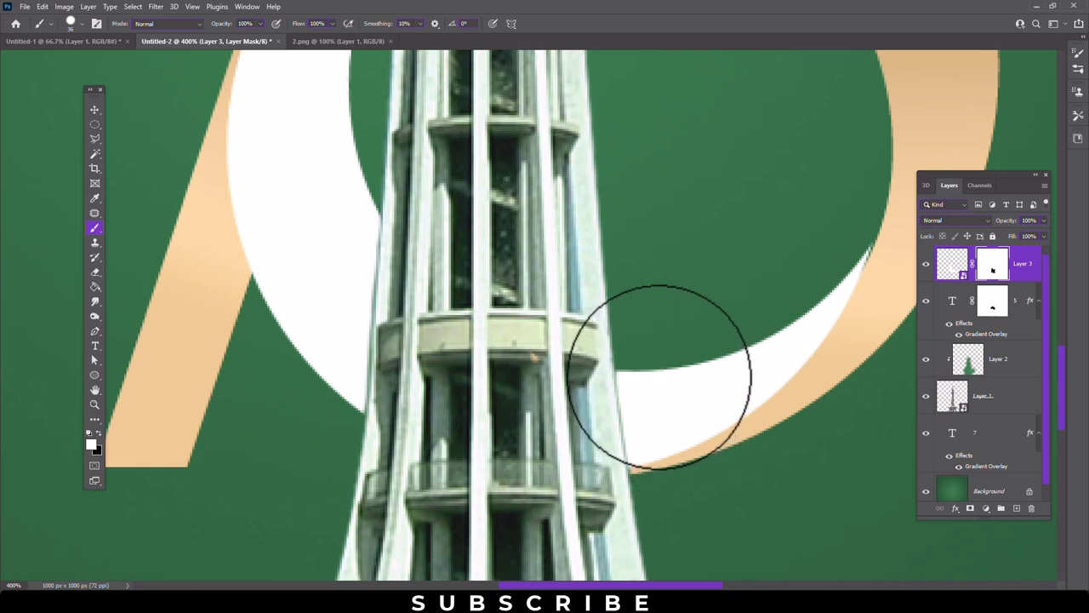
# - Fit the whole poster in the window with View > Fit on Screen
pyautogui.press('v')
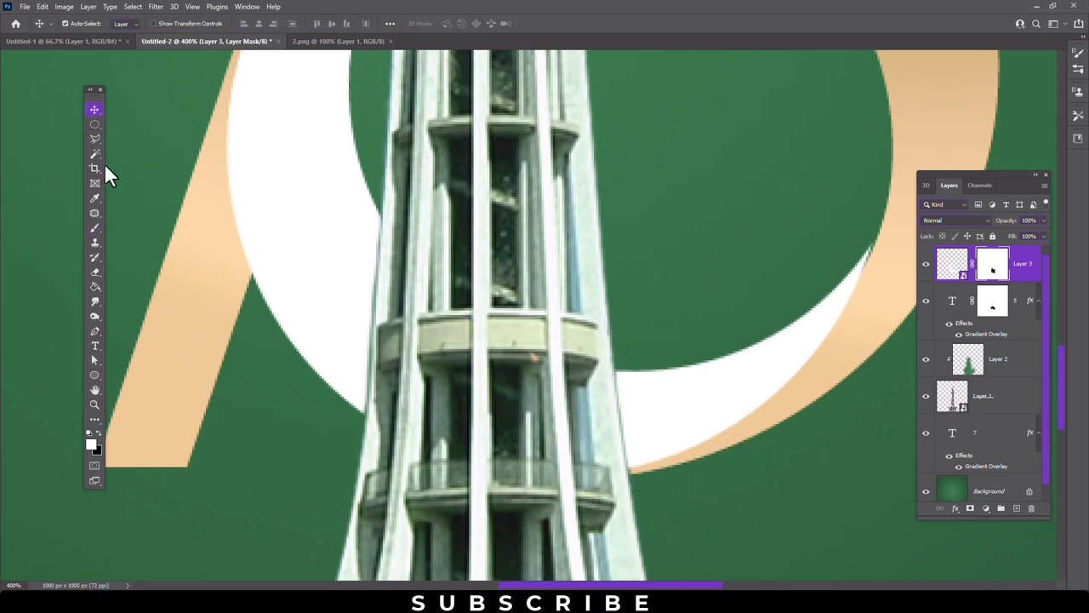
pyautogui.click(94, 405)
pyautogui.click(193, 6)
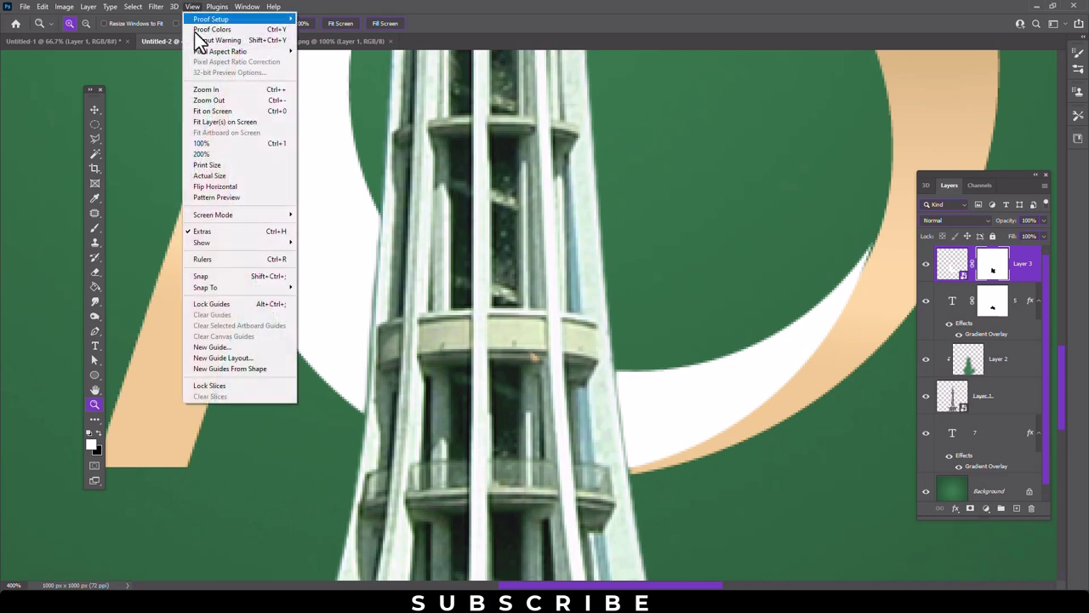
pyautogui.click(219, 122)
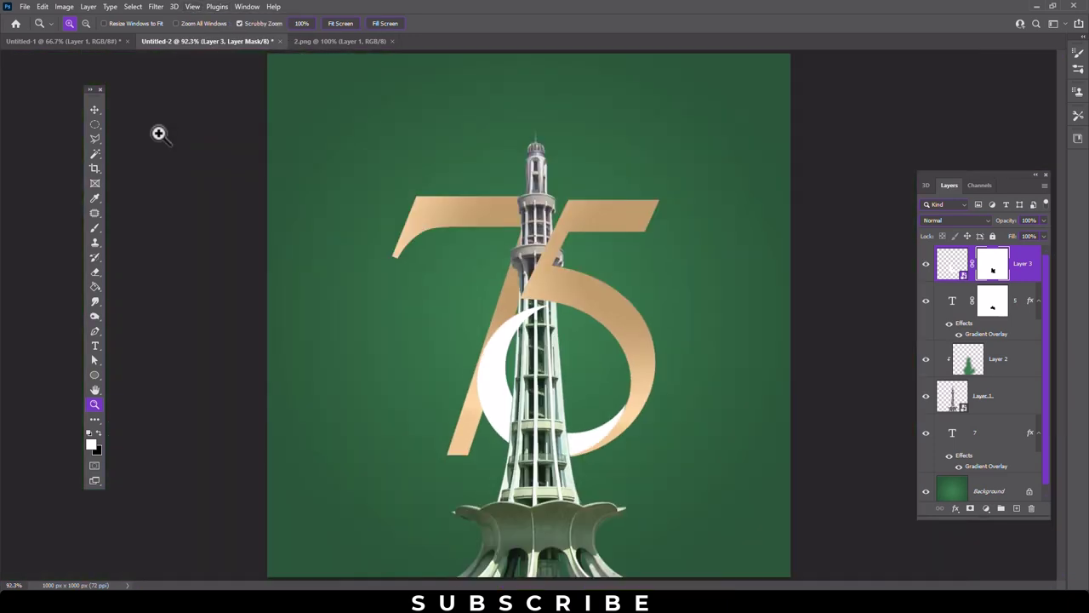
pyautogui.click(95, 110)
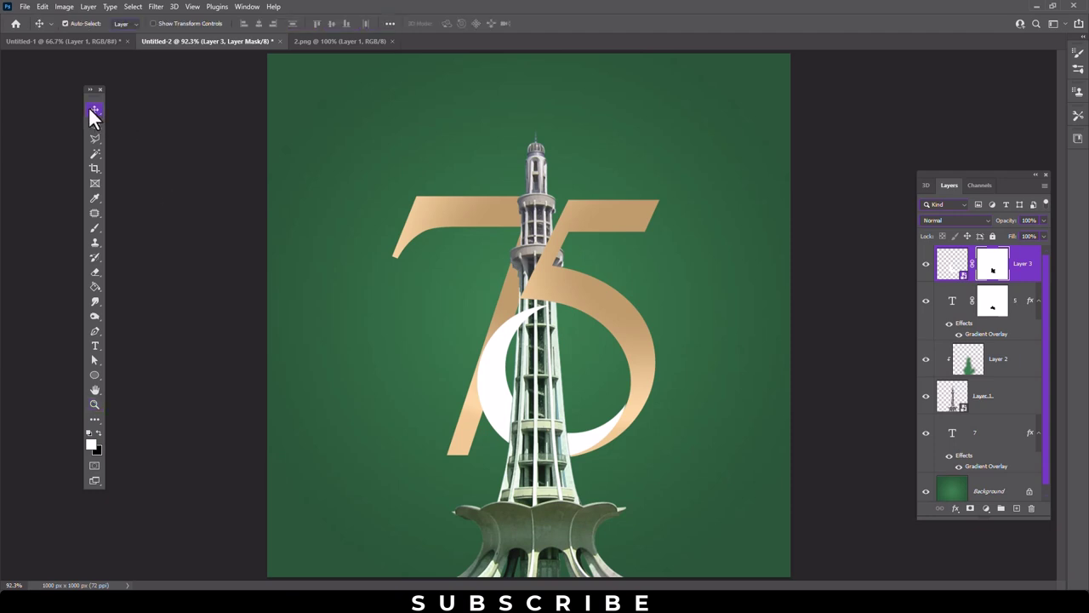
# - Create a white five-sided star with the Polygon tool
pyautogui.click(94, 375)
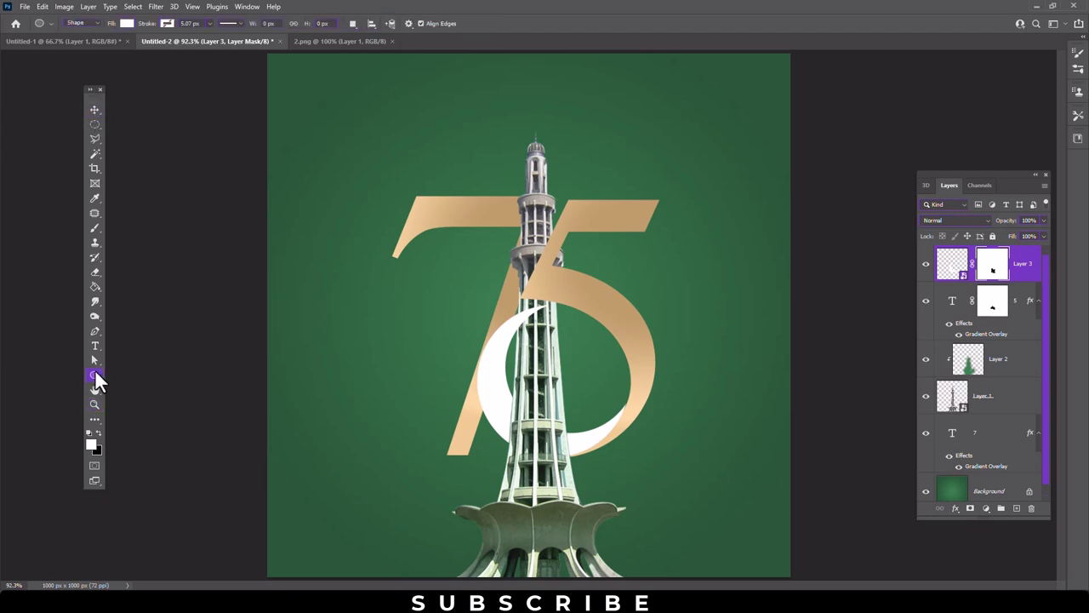
pyautogui.rightClick(96, 374)
pyautogui.click(139, 409)
pyautogui.click(705, 262)
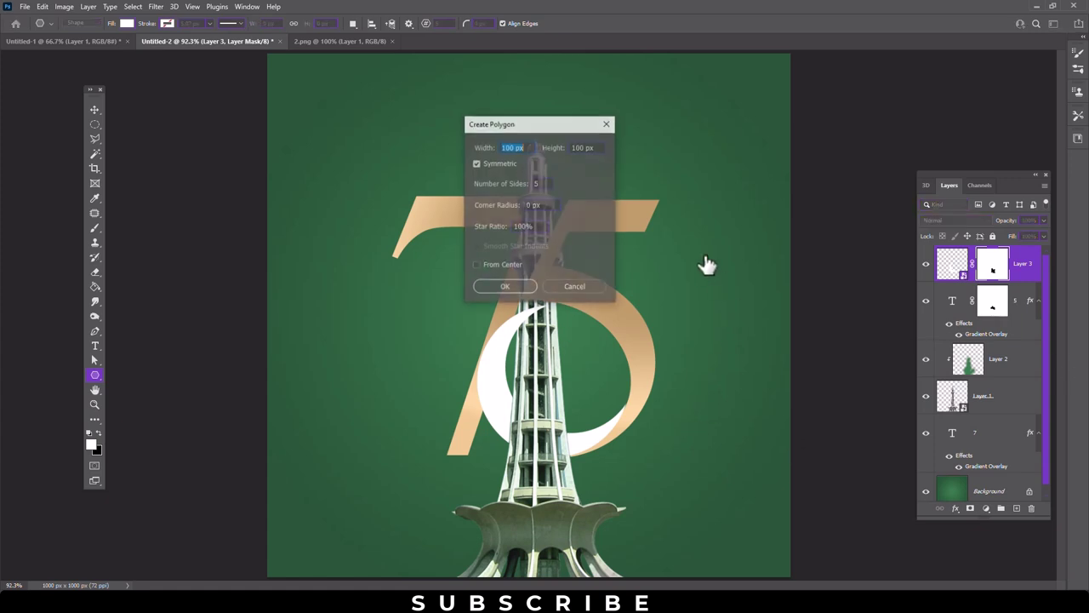
pyautogui.click(503, 285)
pyautogui.moveTo(286, 308)
pyautogui.mouseDown()
pyautogui.moveTo(287, 353)
pyautogui.moveTo(226, 349)
pyautogui.mouseUp()
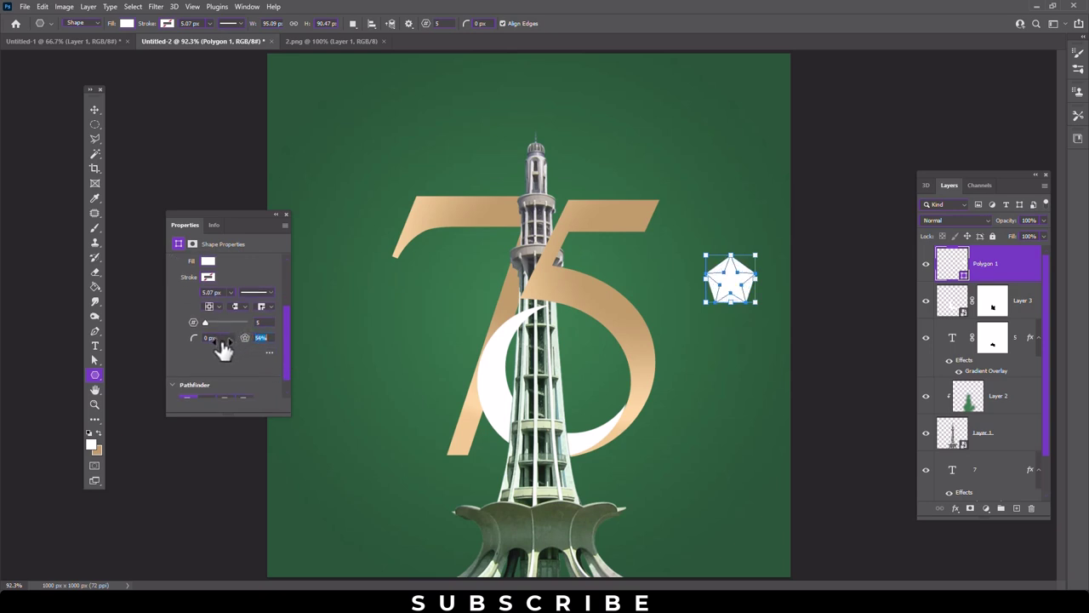
# - Move the star into the crescent and tilt it about 13°
pyautogui.click(95, 110)
pyautogui.moveTo(735, 282)
pyautogui.mouseDown()
pyautogui.moveTo(575, 371)
pyautogui.moveTo(585, 372)
pyautogui.mouseUp()
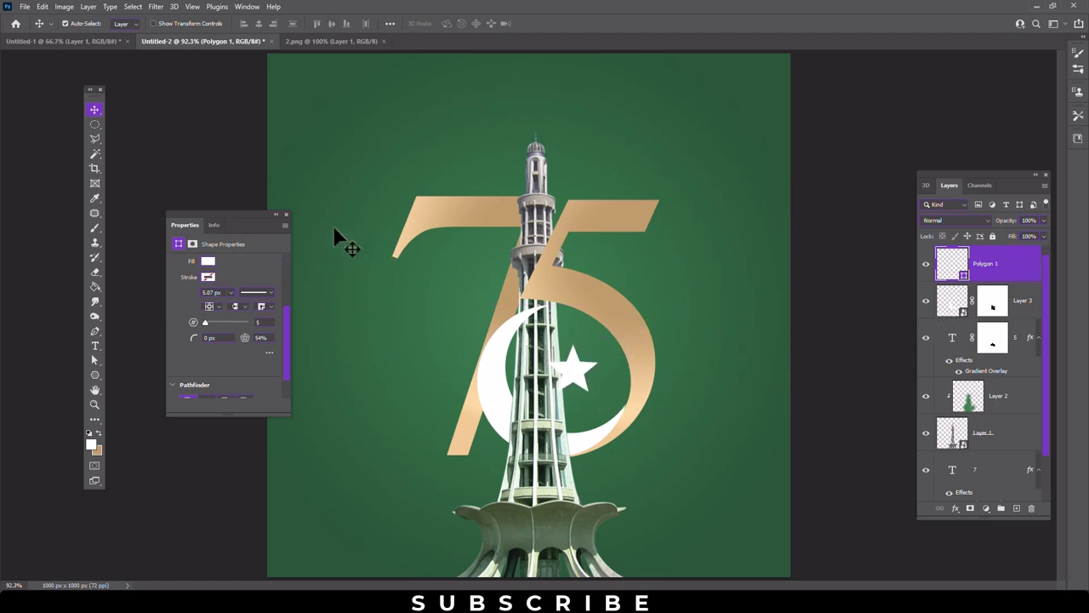
pyautogui.click(286, 213)
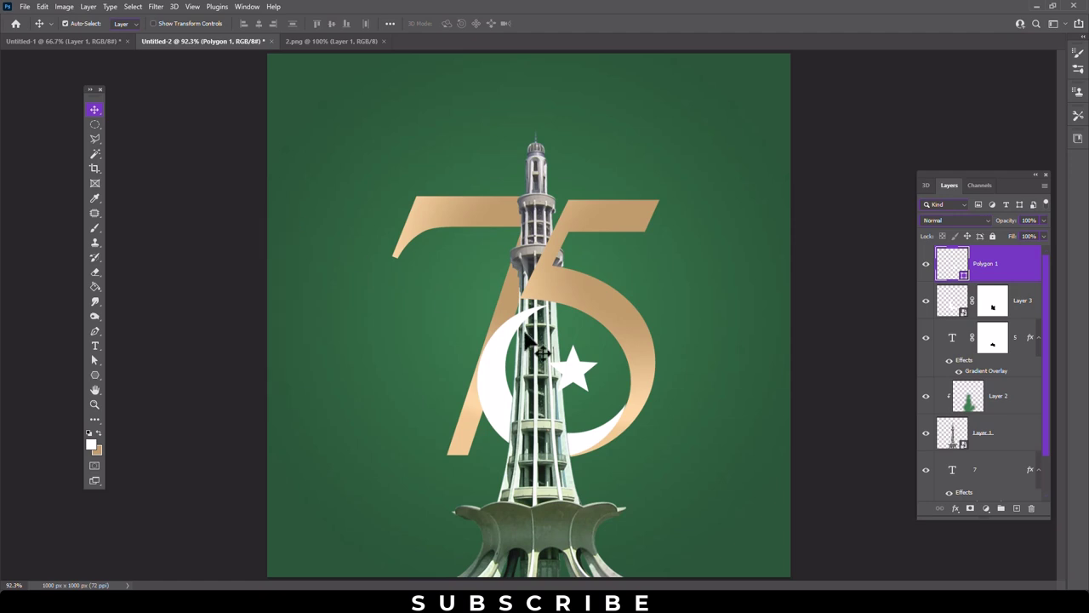
pyautogui.click(42, 7)
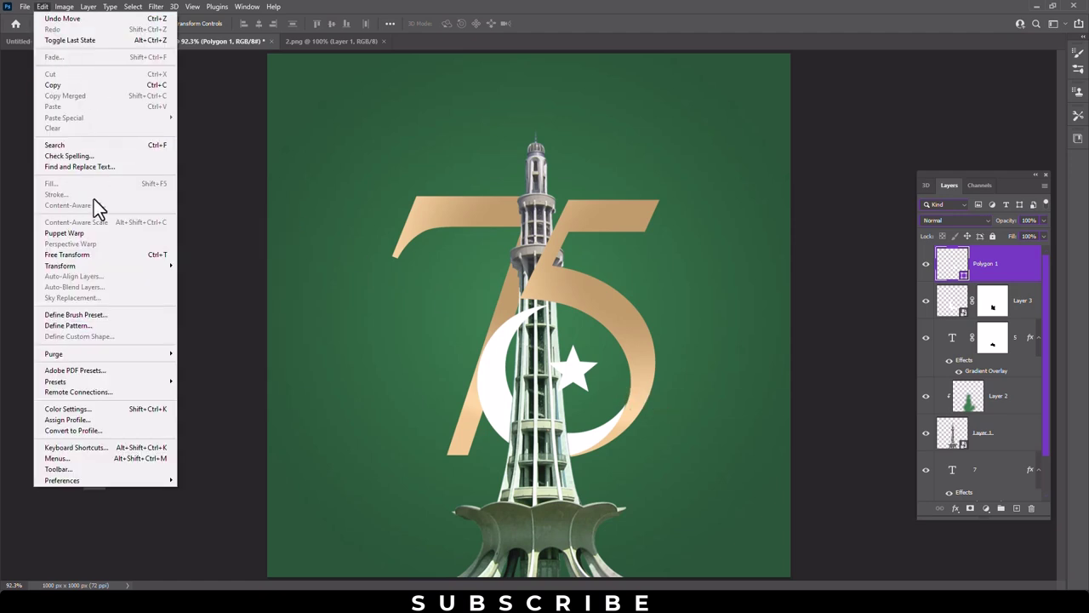
pyautogui.click(93, 254)
pyautogui.moveTo(601, 342); pyautogui.dragTo(594, 344)
pyautogui.moveTo(598, 307); pyautogui.dragTo(572, 354)
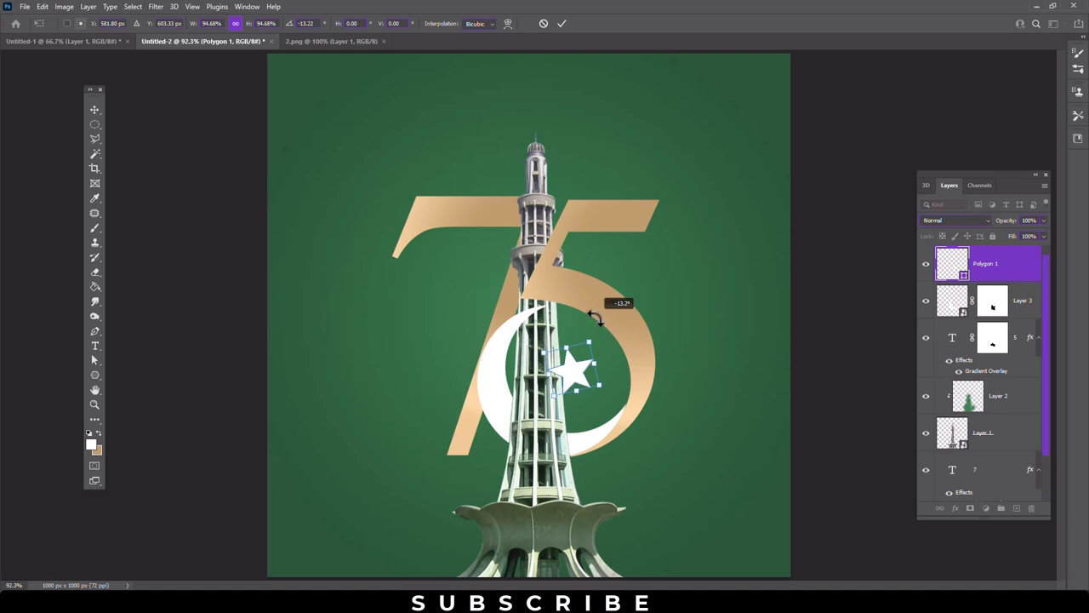
pyautogui.press('Return')
# - Give the Polygon 1 star a drop shadow with angle 18 and distance 6
pyautogui.rightClick(1025, 269)
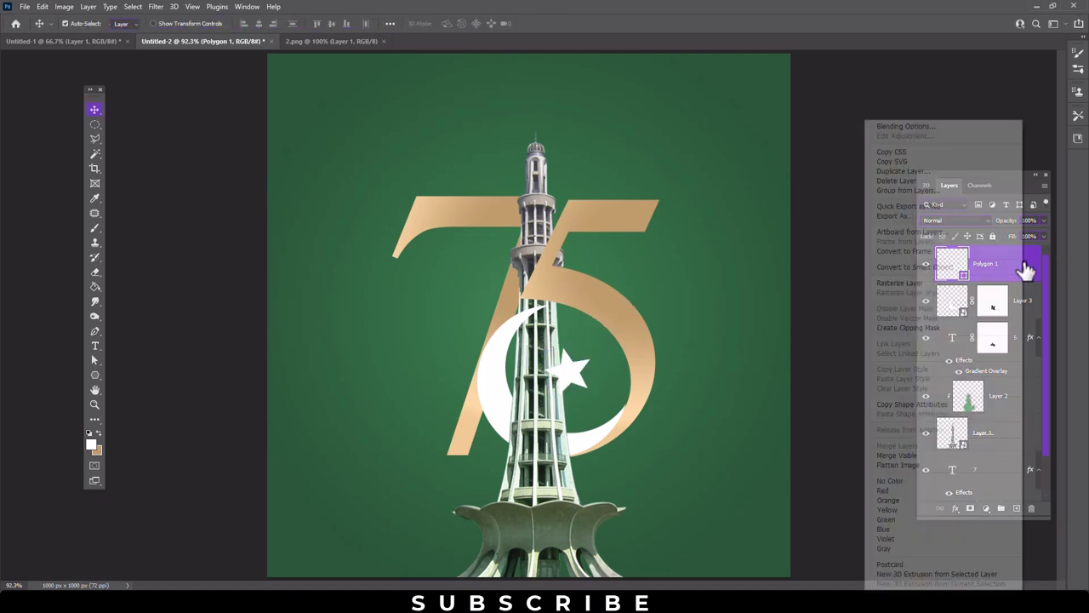
pyautogui.click(936, 126)
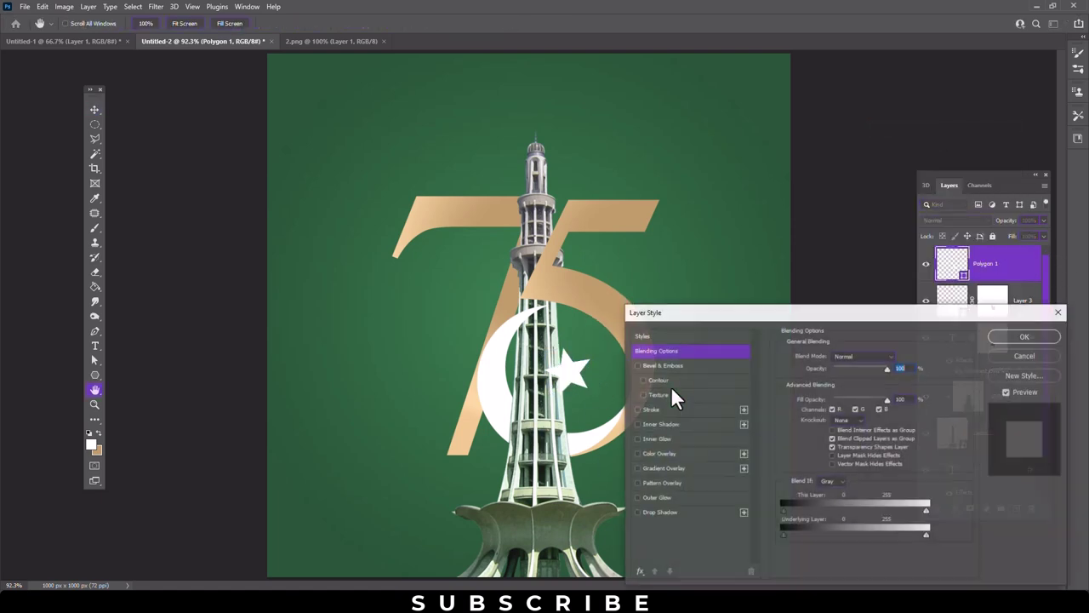
pyautogui.click(673, 513)
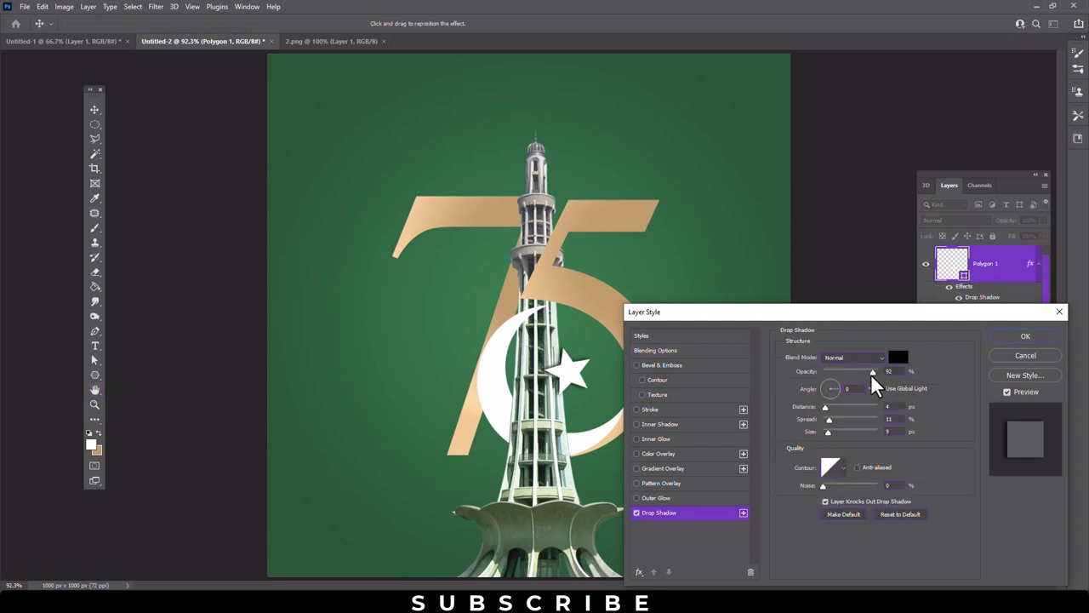
pyautogui.moveTo(845, 375); pyautogui.dragTo(843, 372)
pyautogui.moveTo(625, 389); pyautogui.dragTo(590, 394)
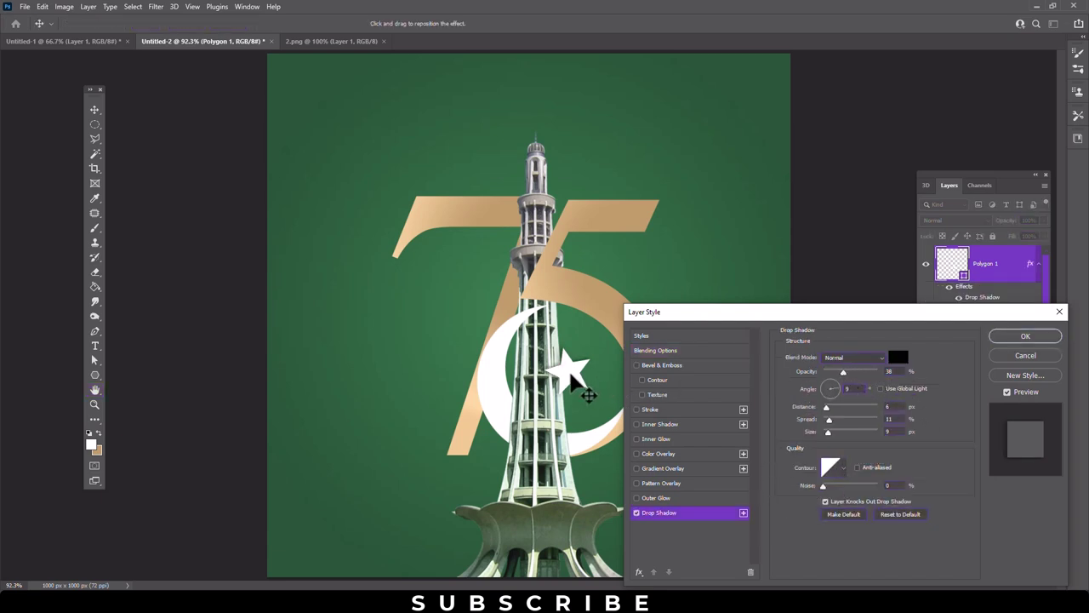
pyautogui.moveTo(842, 372); pyautogui.dragTo(839, 372)
pyautogui.click(1026, 335)
# - Copy the star's drop shadow style onto Layer 3, then select the tower's Layer 1
pyautogui.rightClick(1013, 266)
pyautogui.click(1021, 256)
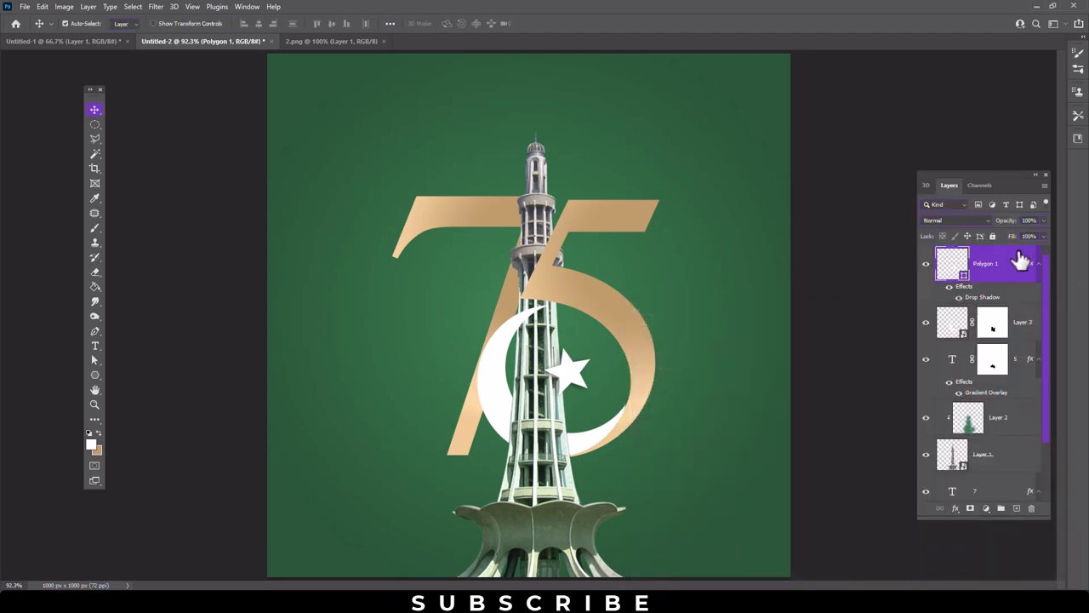
pyautogui.click(740, 316)
pyautogui.click(1021, 265)
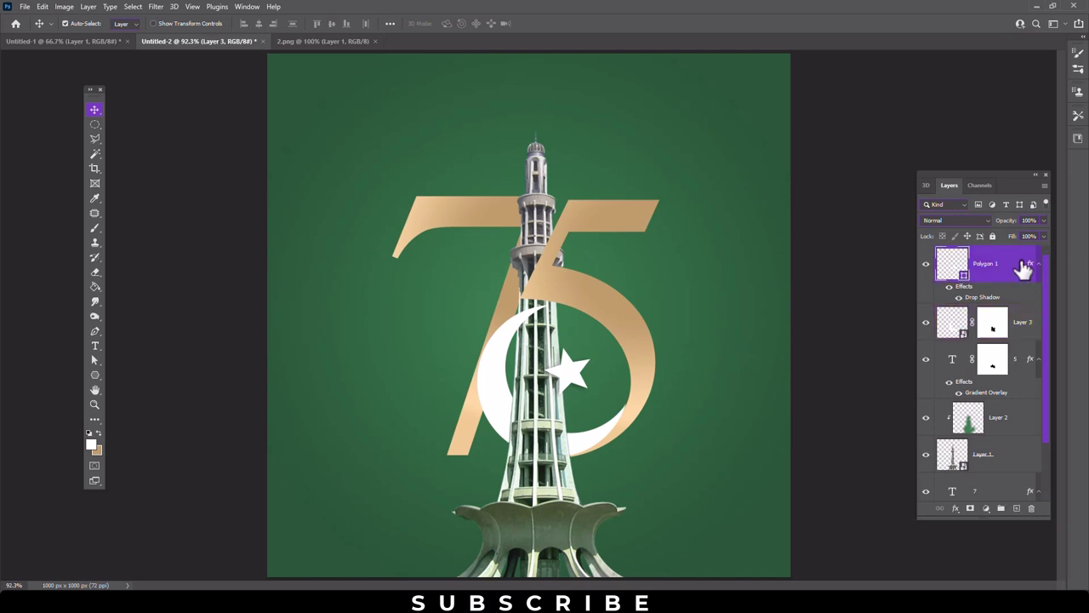
pyautogui.rightClick(1006, 264)
pyautogui.click(900, 371)
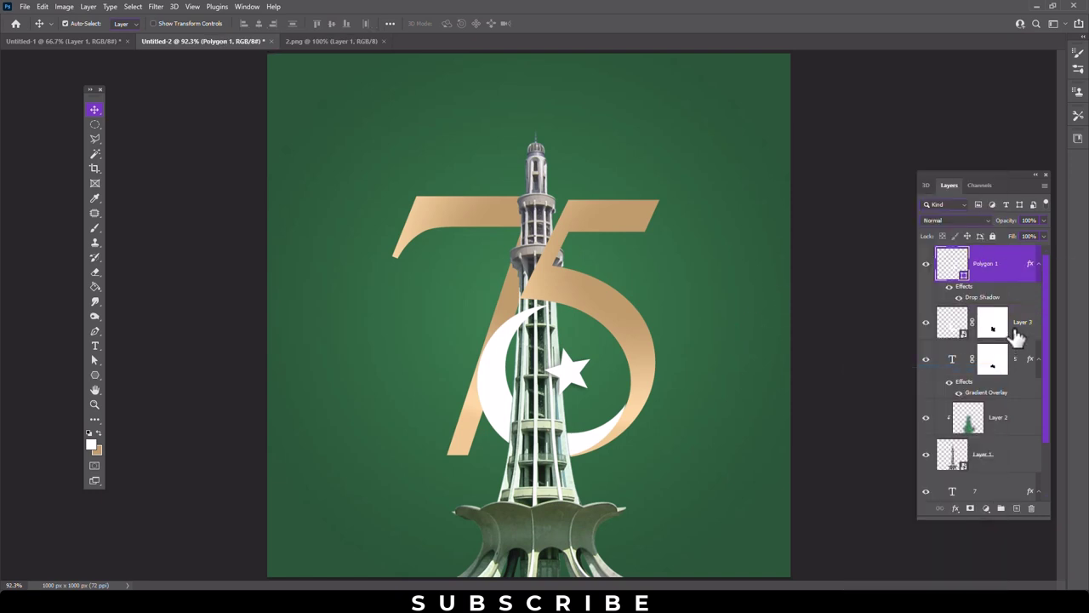
pyautogui.rightClick(1028, 322)
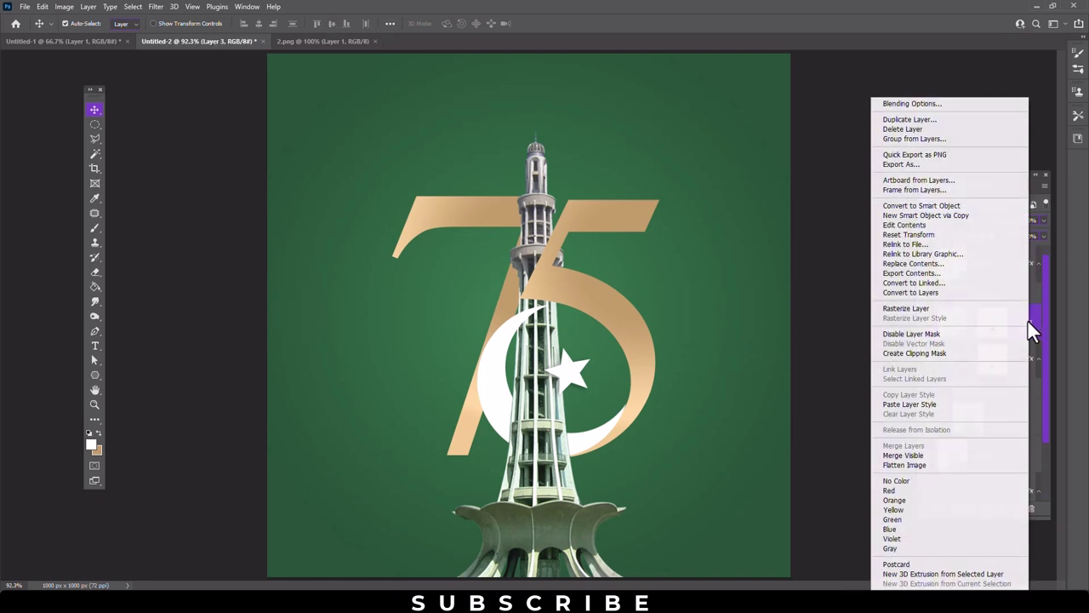
pyautogui.click(923, 404)
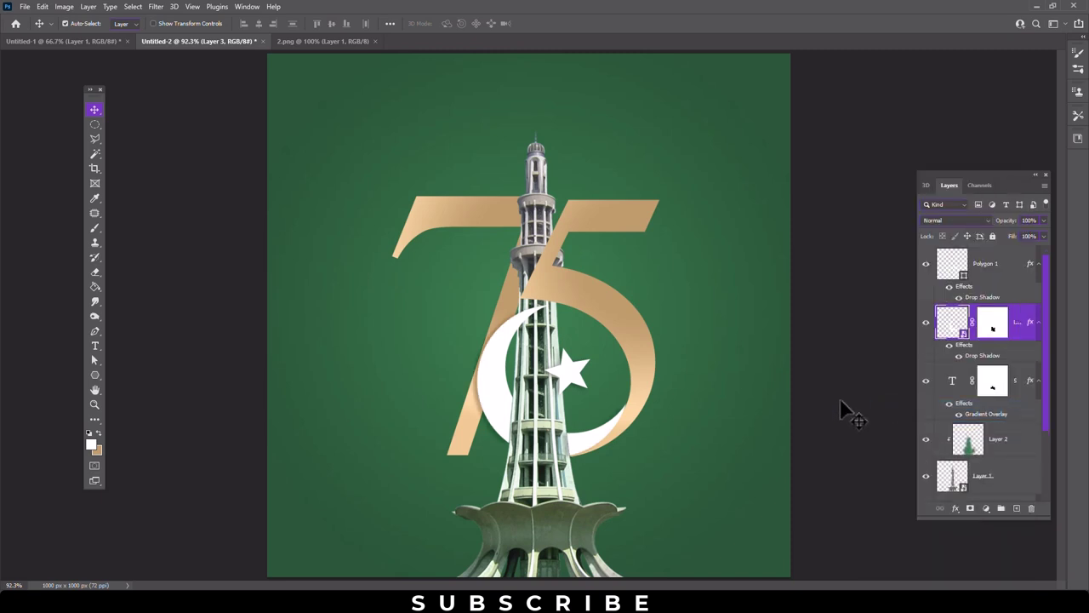
pyautogui.click(1021, 480)
pyautogui.click(156, 7)
# - Apply a Camera Raw filter to the tower with Clarity +45 and Blacks −19
pyautogui.click(175, 95)
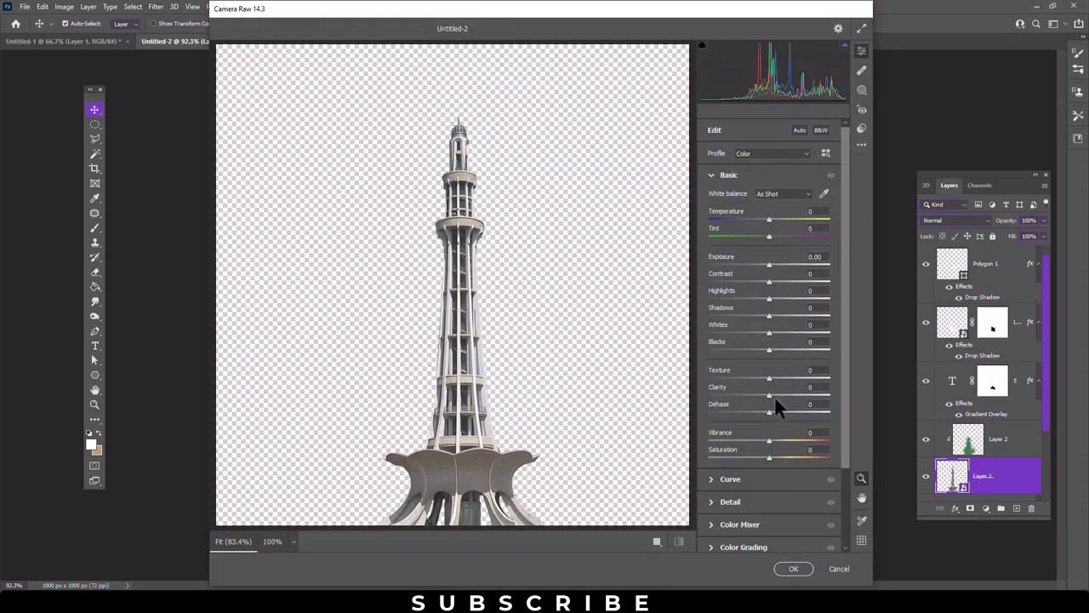
pyautogui.moveTo(771, 396); pyautogui.dragTo(798, 392)
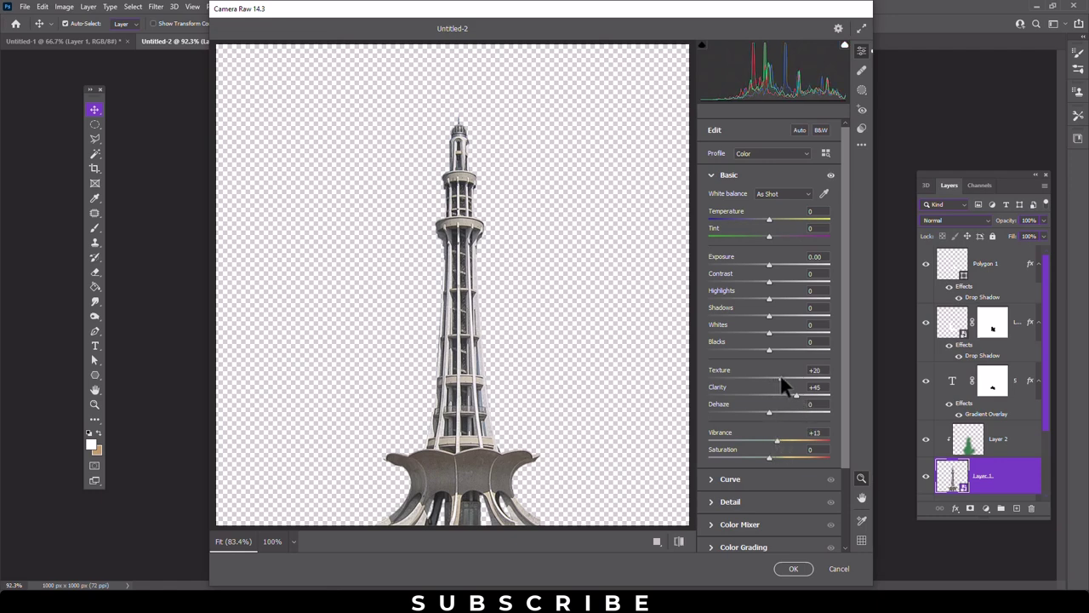
pyautogui.moveTo(783, 350)
pyautogui.mouseDown()
pyautogui.moveTo(732, 349)
pyautogui.moveTo(760, 356)
pyautogui.mouseUp()
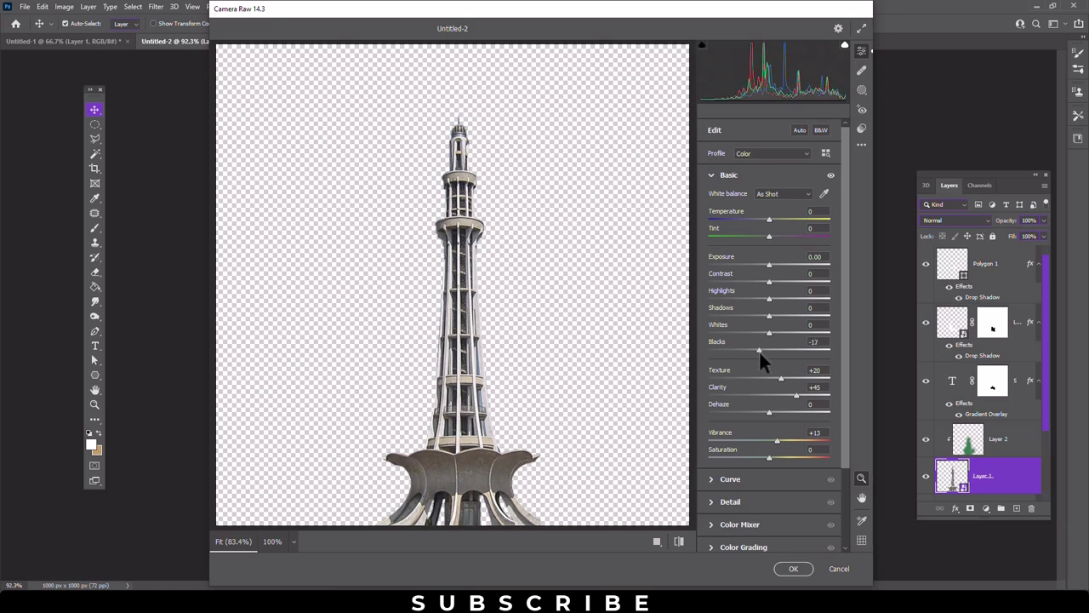
pyautogui.click(793, 569)
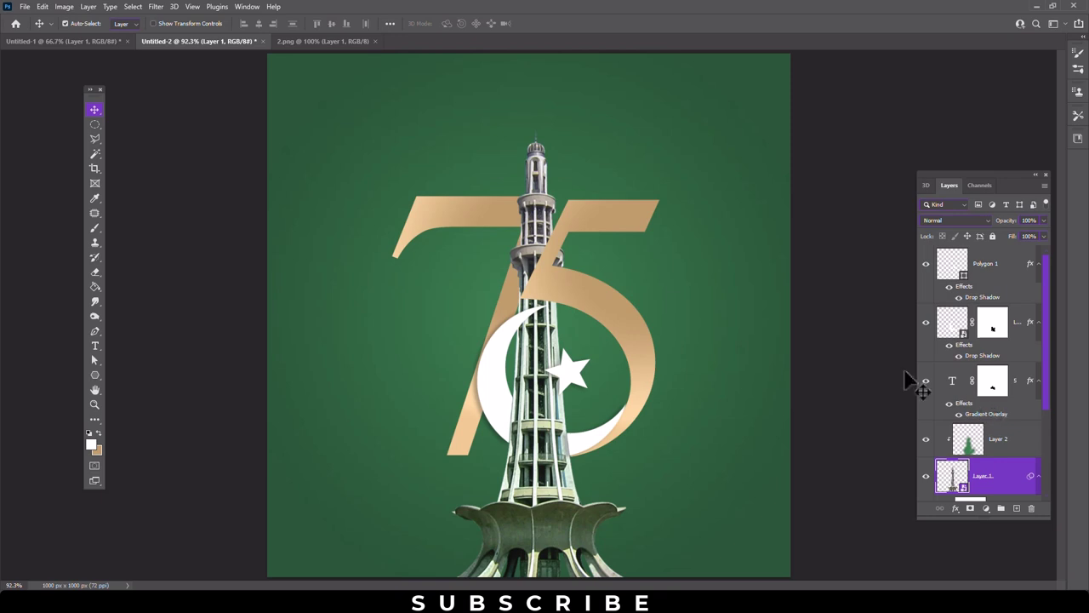
pyautogui.click(42, 7)
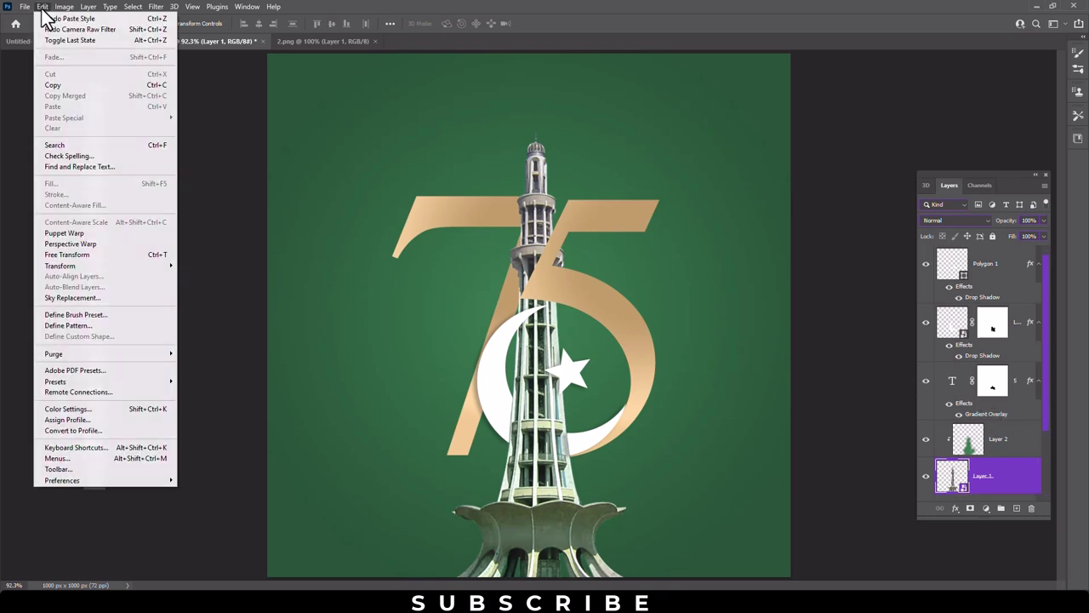
pyautogui.click(778, 34)
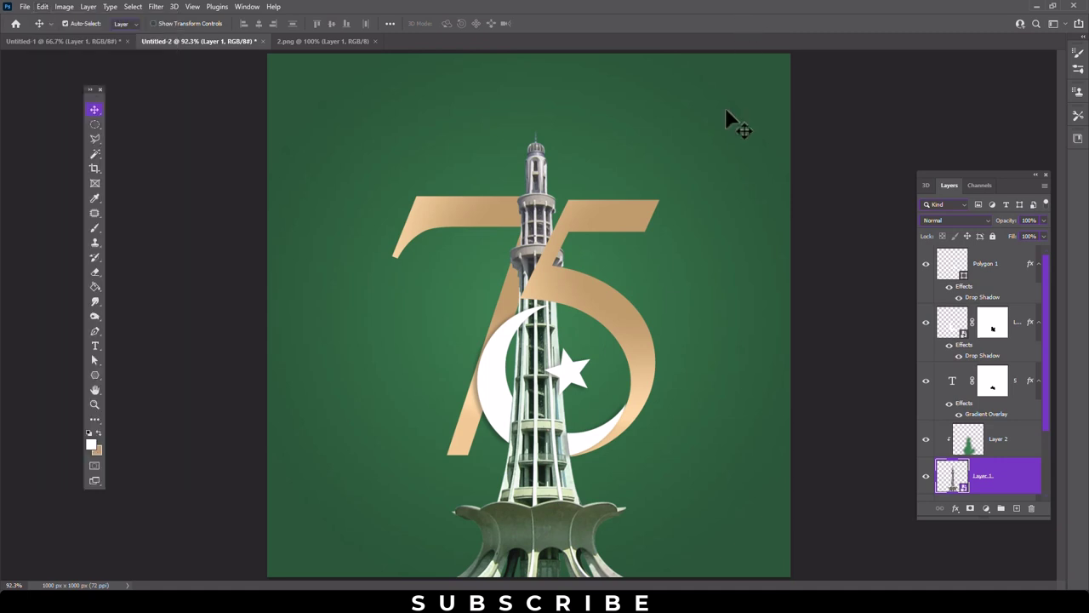
# - Add a 36 pt CELEBRATING text line at the poster's top centre
pyautogui.click(95, 346)
pyautogui.click(994, 261)
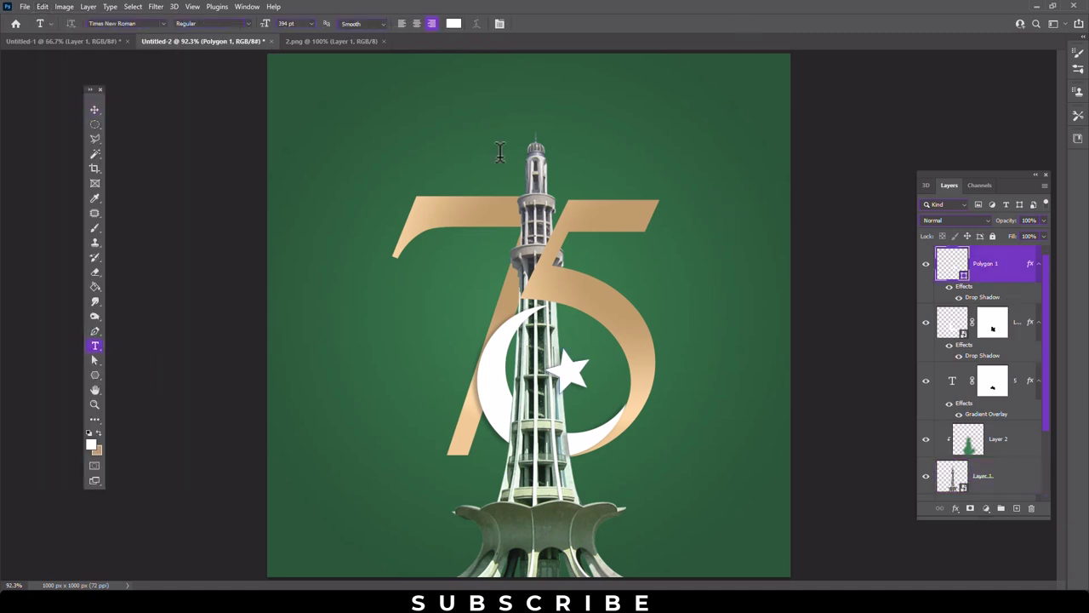
pyautogui.click(312, 23)
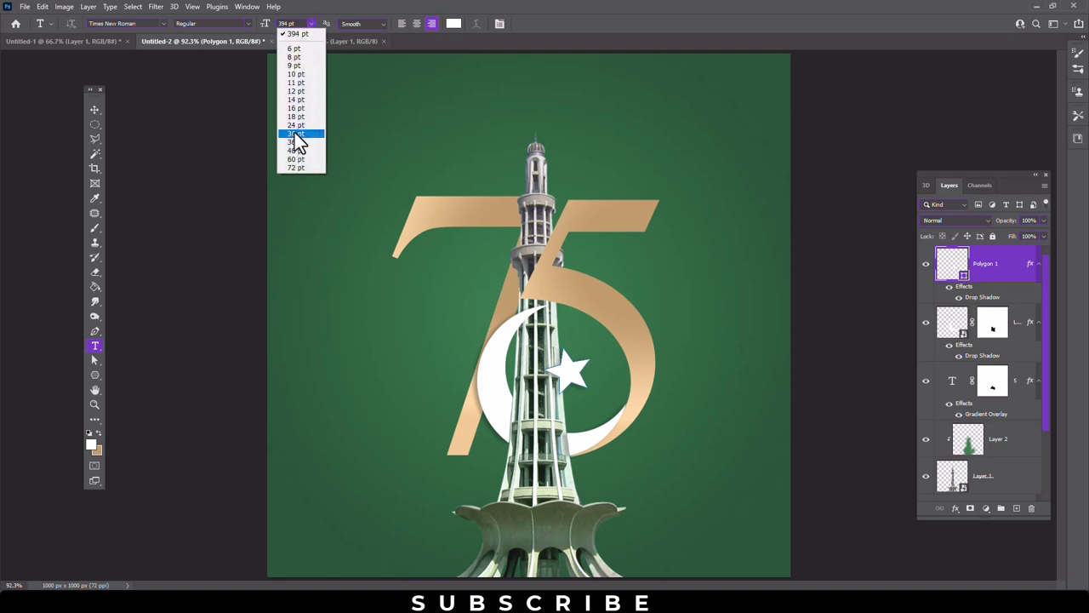
pyautogui.click(294, 138)
pyautogui.click(336, 95)
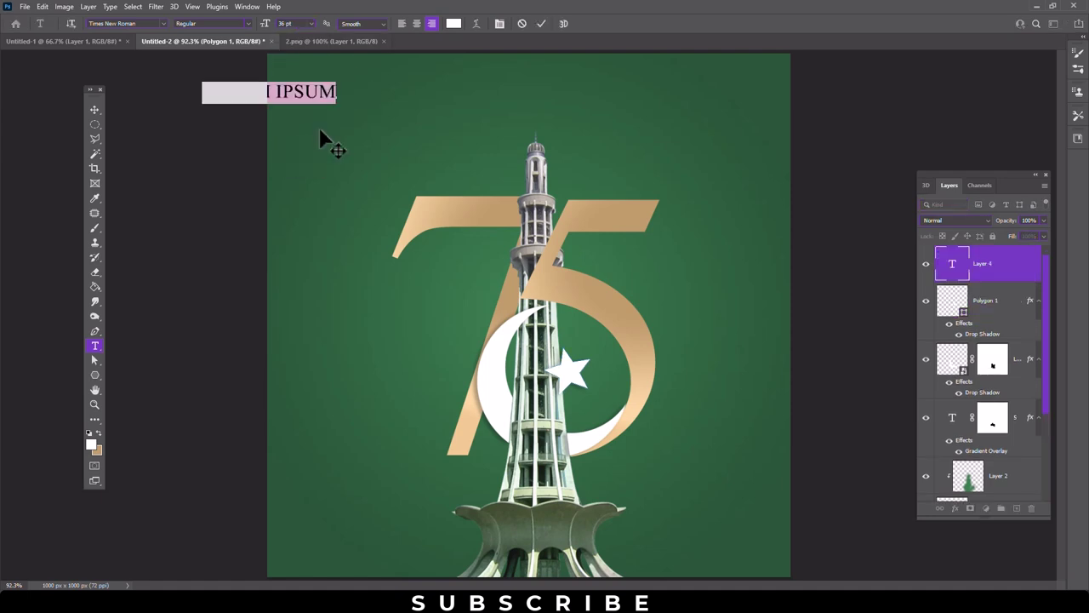
pyautogui.click(95, 110)
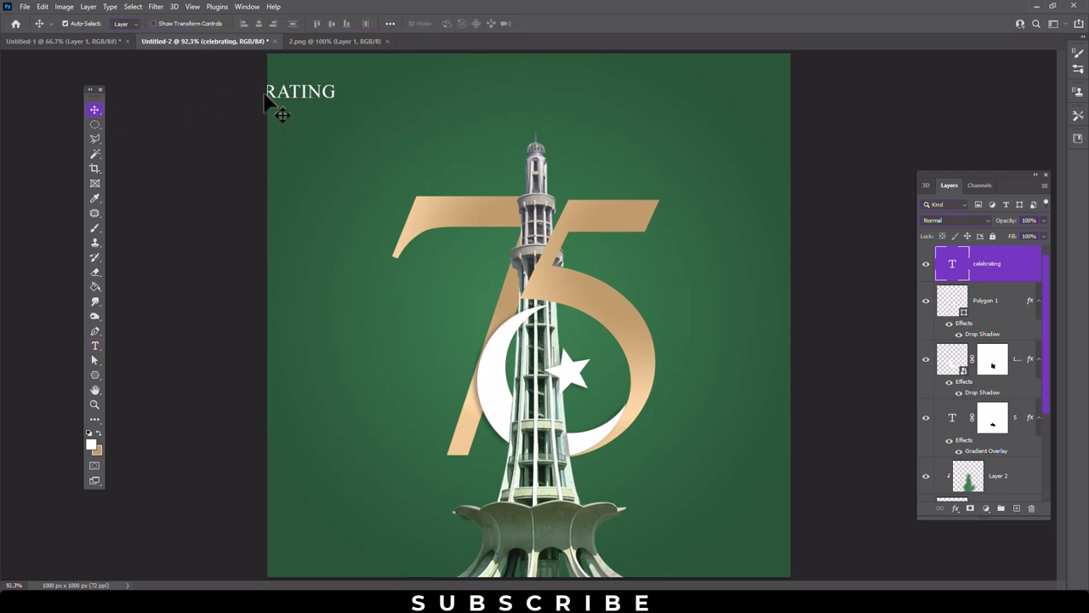
pyautogui.moveTo(289, 95); pyautogui.dragTo(543, 106)
# - Set CELEBRATING to tracking 260 and 30 pt, centred above the tower
pyautogui.doubleClick(545, 111)
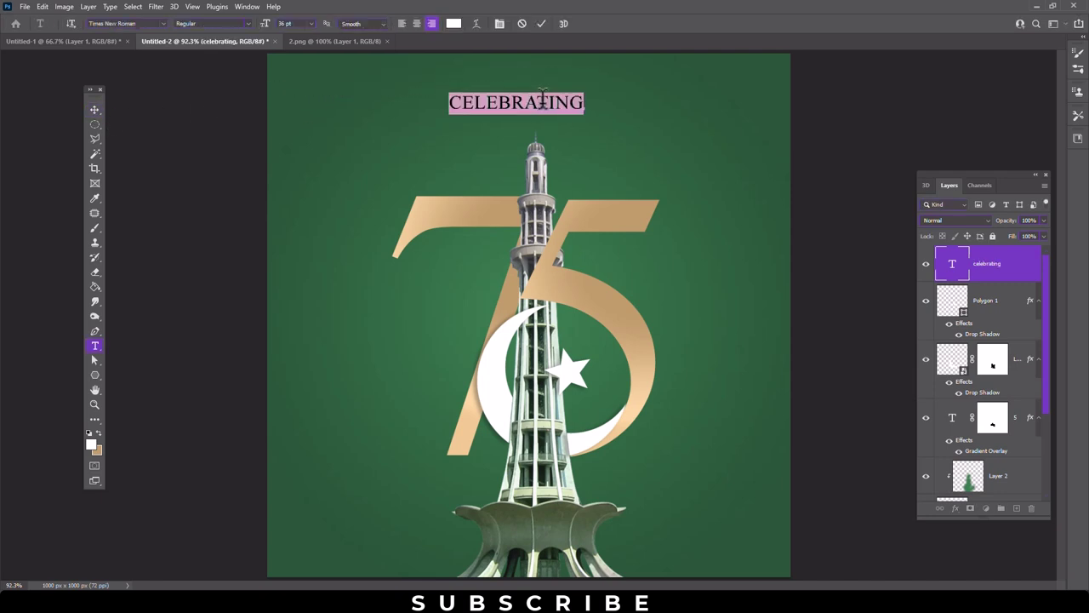
pyautogui.click(499, 23)
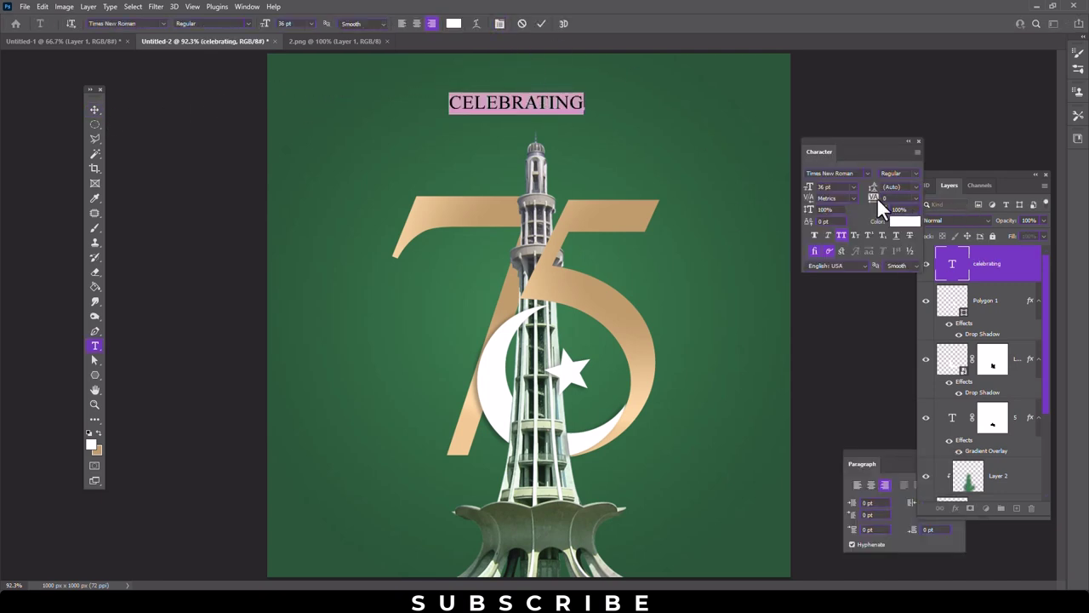
pyautogui.moveTo(876, 197); pyautogui.dragTo(928, 198)
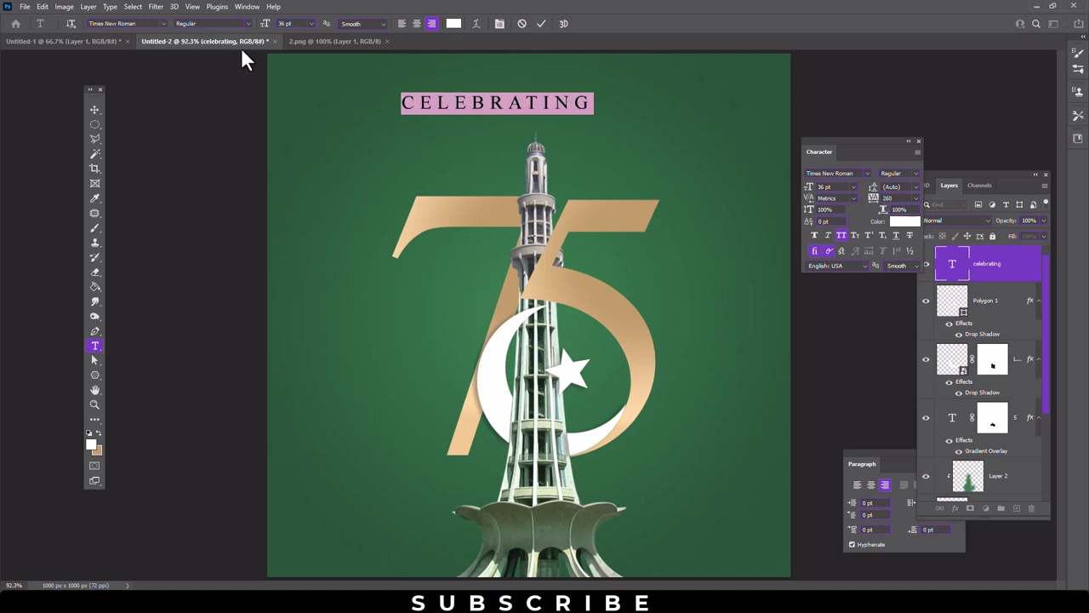
pyautogui.click(311, 24)
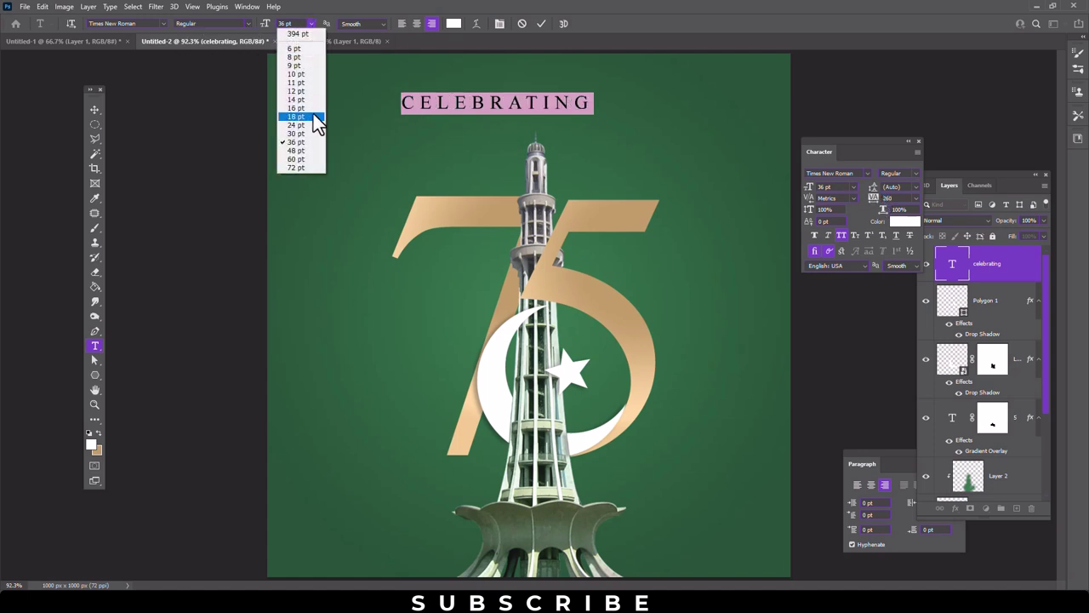
pyautogui.click(295, 134)
pyautogui.click(95, 109)
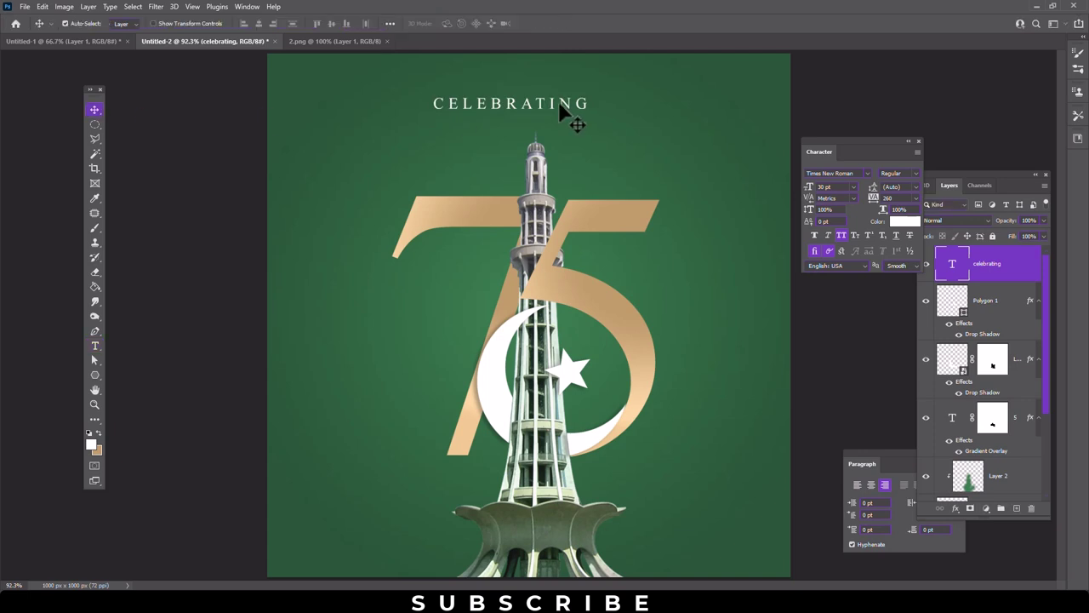
pyautogui.moveTo(549, 106); pyautogui.dragTo(571, 120)
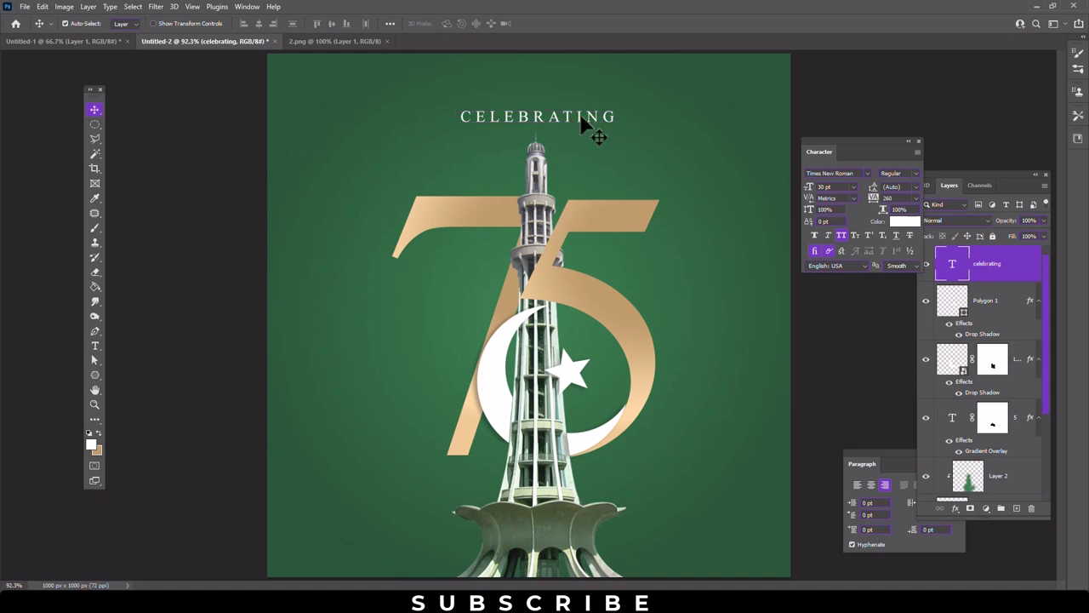
pyautogui.moveTo(596, 131); pyautogui.dragTo(579, 114)
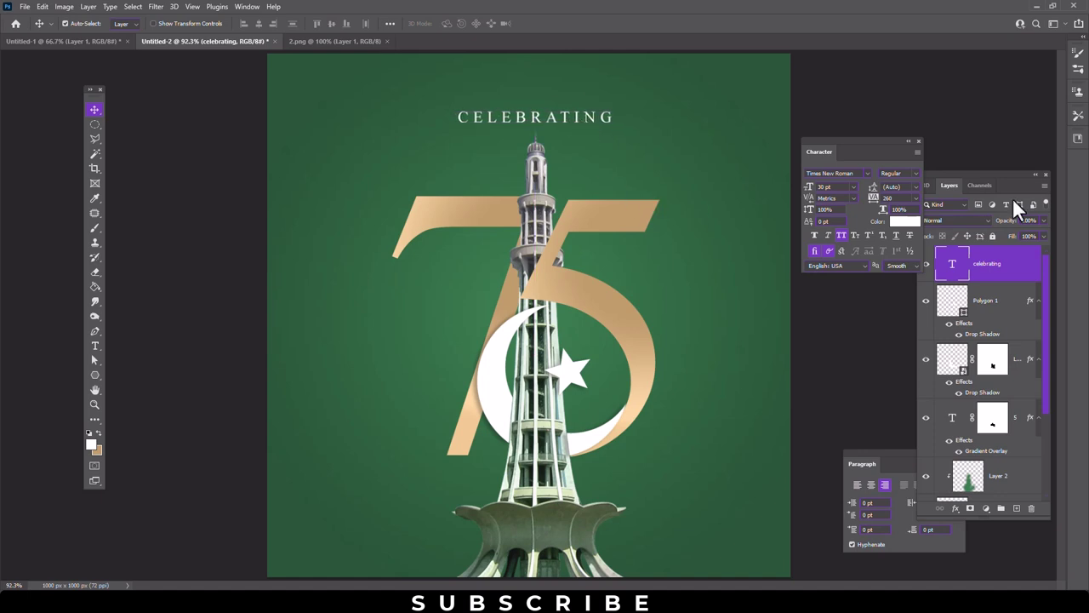
pyautogui.click(919, 140)
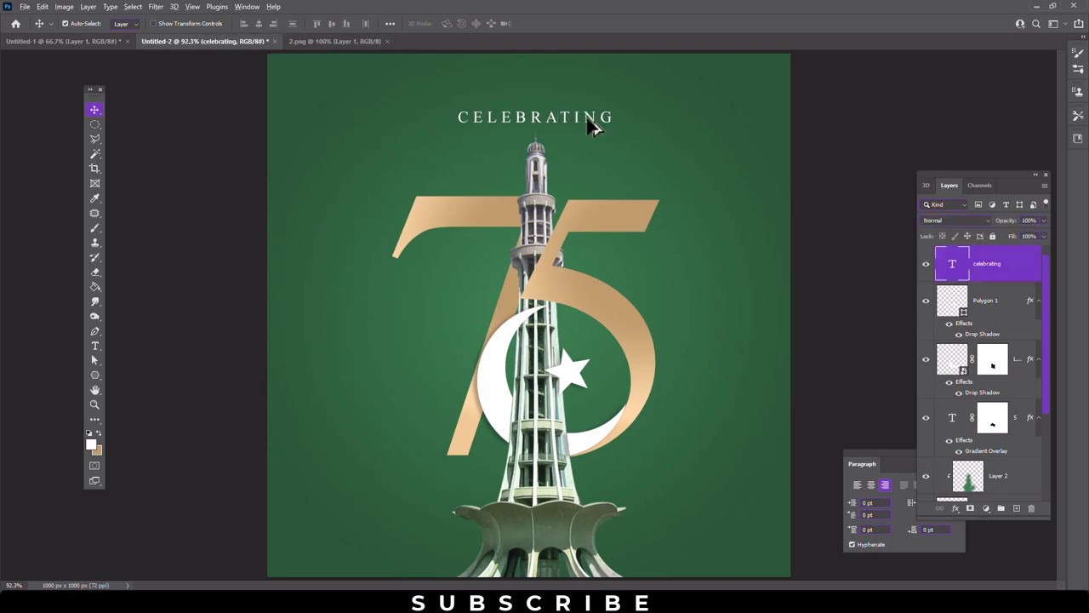
# - Alt-drag a copy of CELEBRATING down, change it to 'PAKISTAN ANNIVERSARY' and centre it under the tower
pyautogui.moveTo(591, 124); pyautogui.dragTo(593, 484)
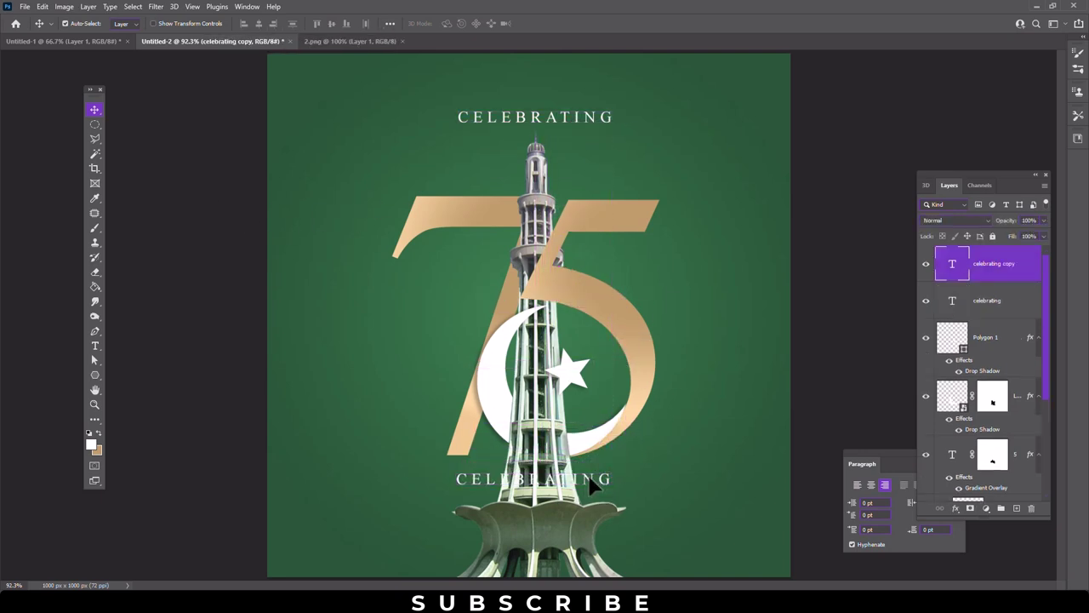
pyautogui.click(96, 347)
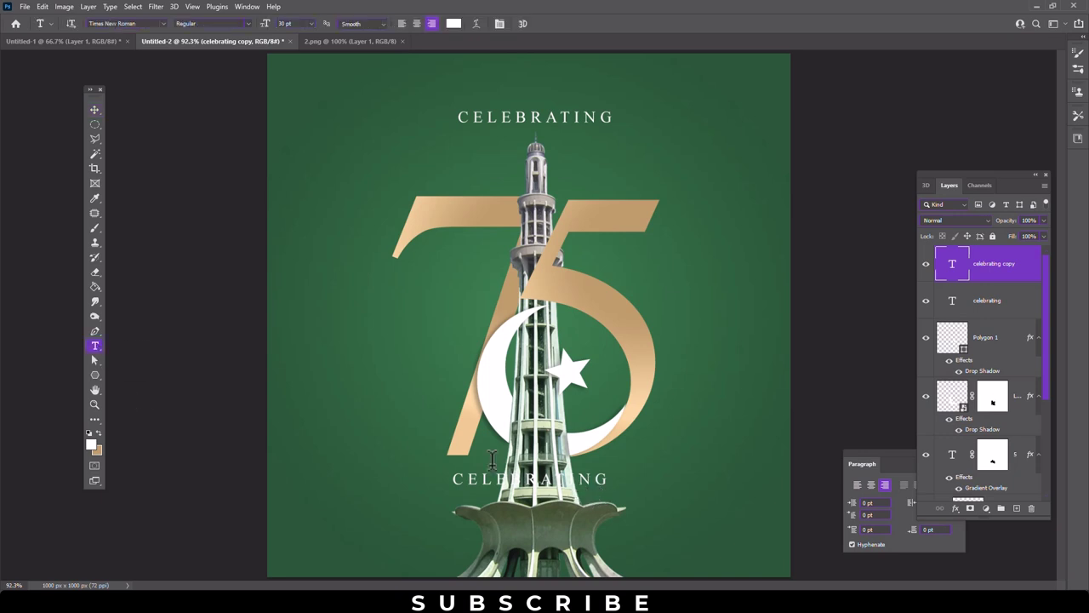
pyautogui.click(598, 478)
pyautogui.hotkey('ctrl', 'a')
pyautogui.hotkey('ctrl', 'v')
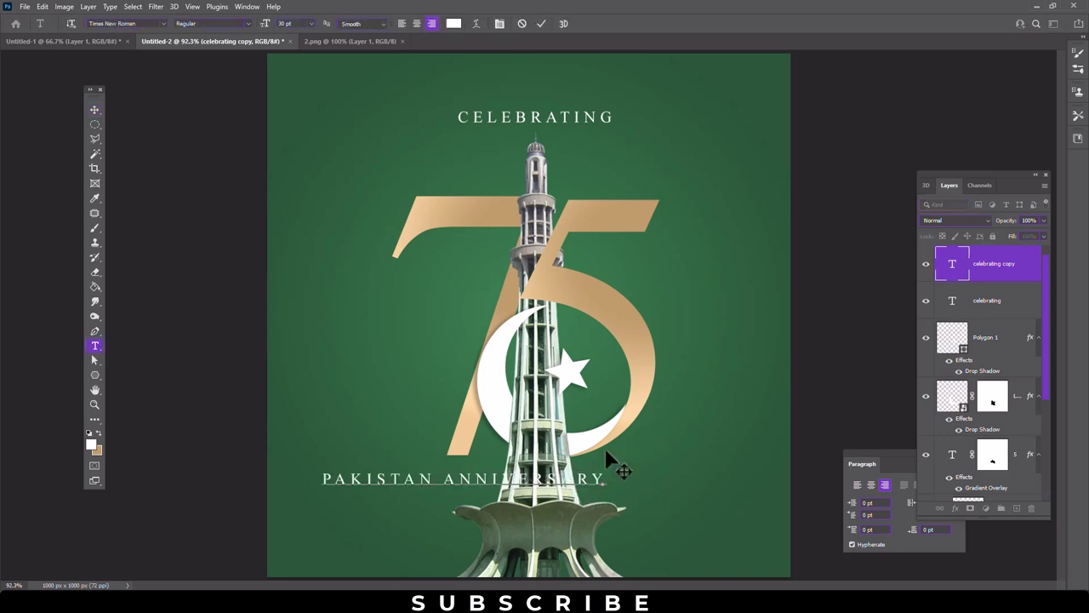
pyautogui.click(95, 109)
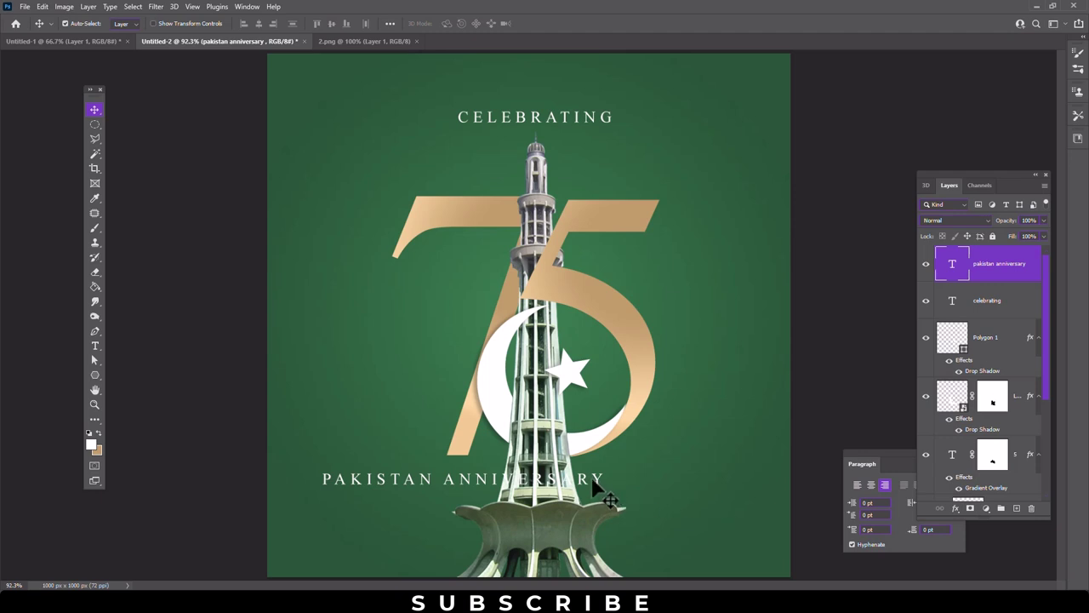
pyautogui.moveTo(584, 483)
pyautogui.mouseDown()
pyautogui.moveTo(664, 484)
pyautogui.moveTo(666, 494)
pyautogui.mouseUp()
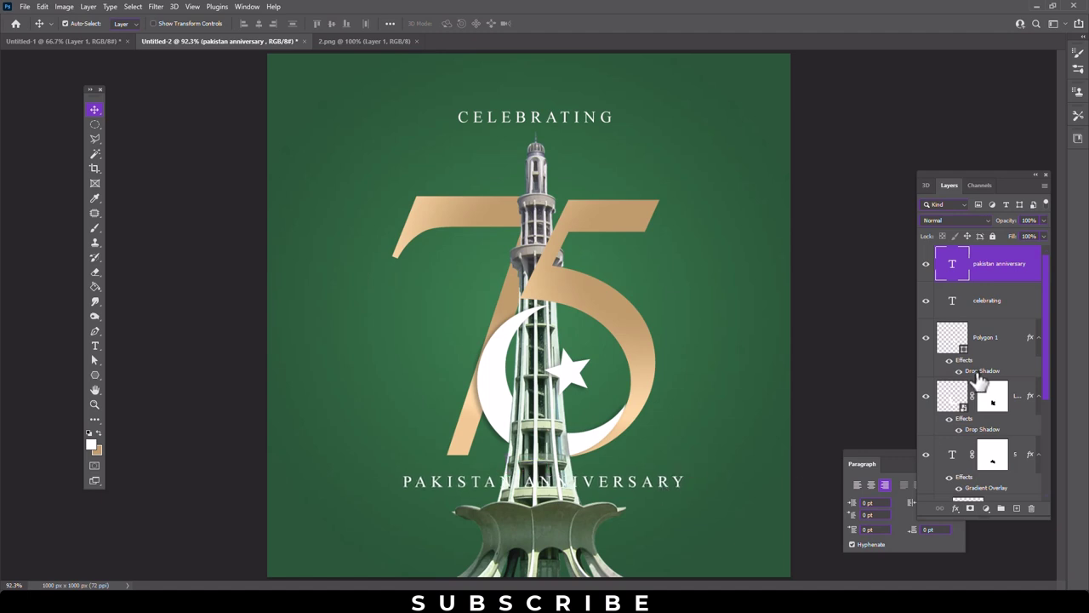
pyautogui.scroll(-3, 998, 381)
# - Tweak Layer 2's fill, then add a new Layer 4 clipped to the tower layer below
pyautogui.click(998, 378)
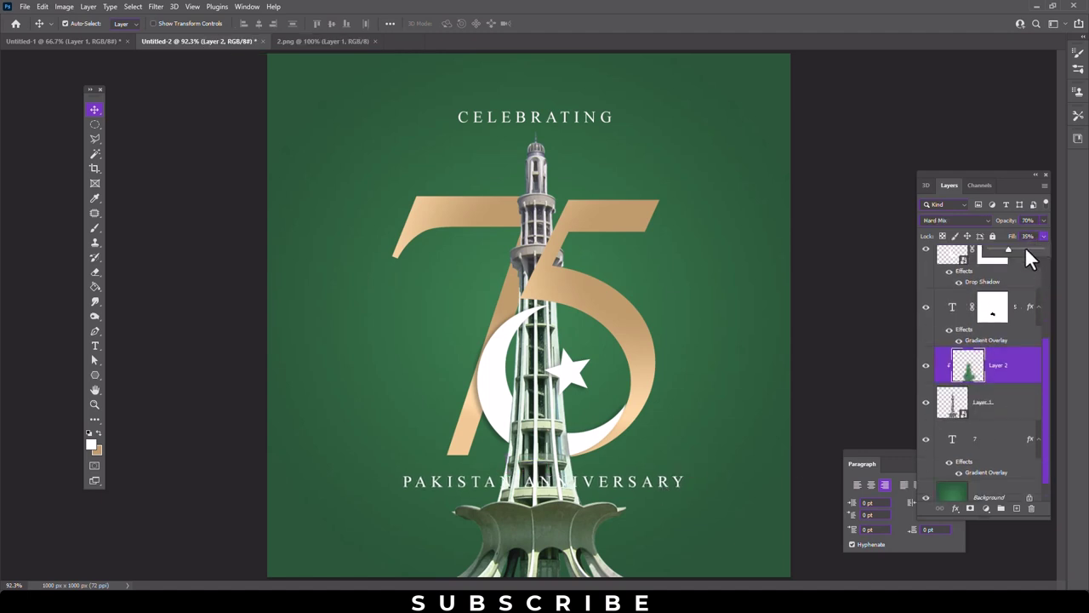
pyautogui.moveTo(1017, 249); pyautogui.dragTo(1017, 250)
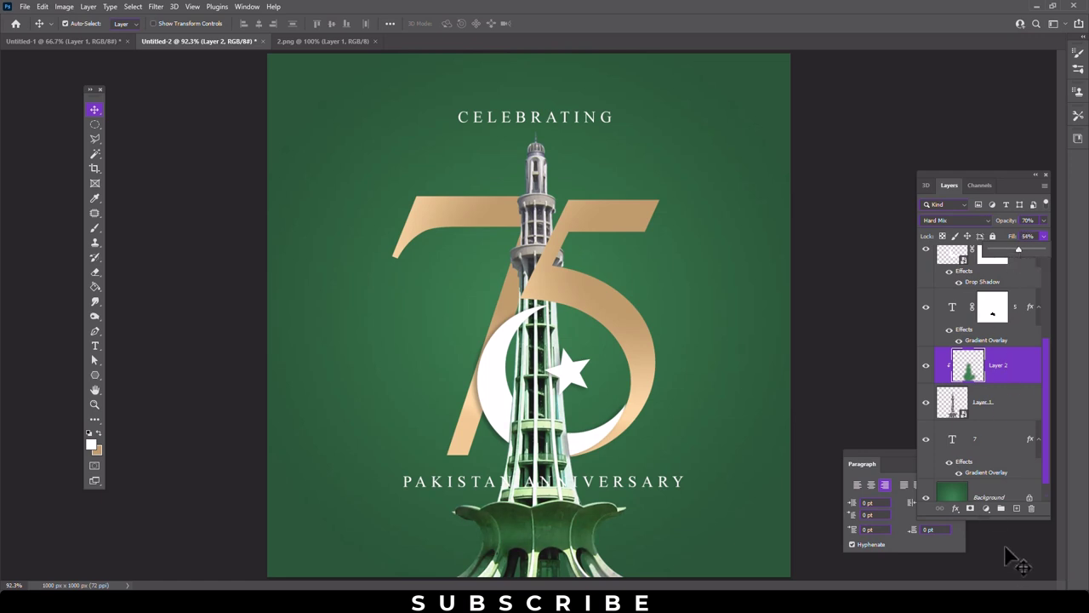
pyautogui.click(1016, 508)
pyautogui.rightClick(1030, 349)
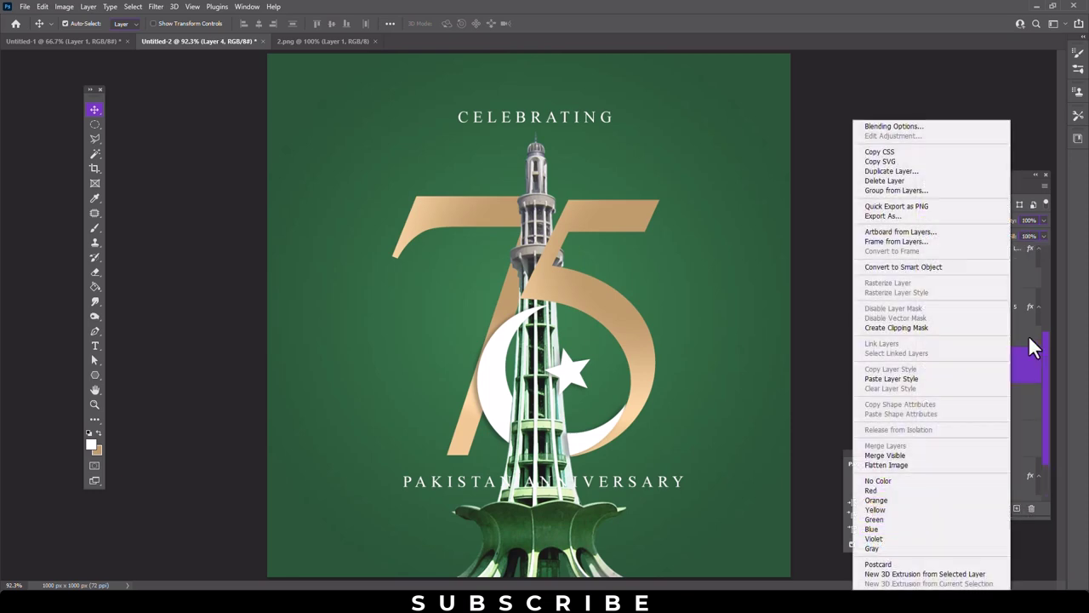
pyautogui.click(934, 268)
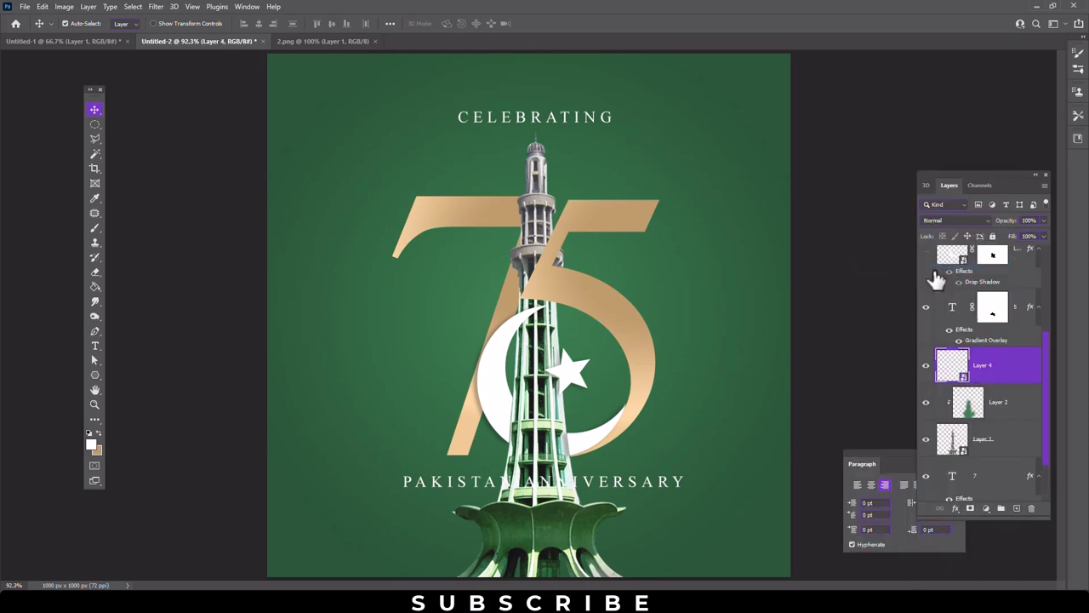
pyautogui.rightClick(1006, 375)
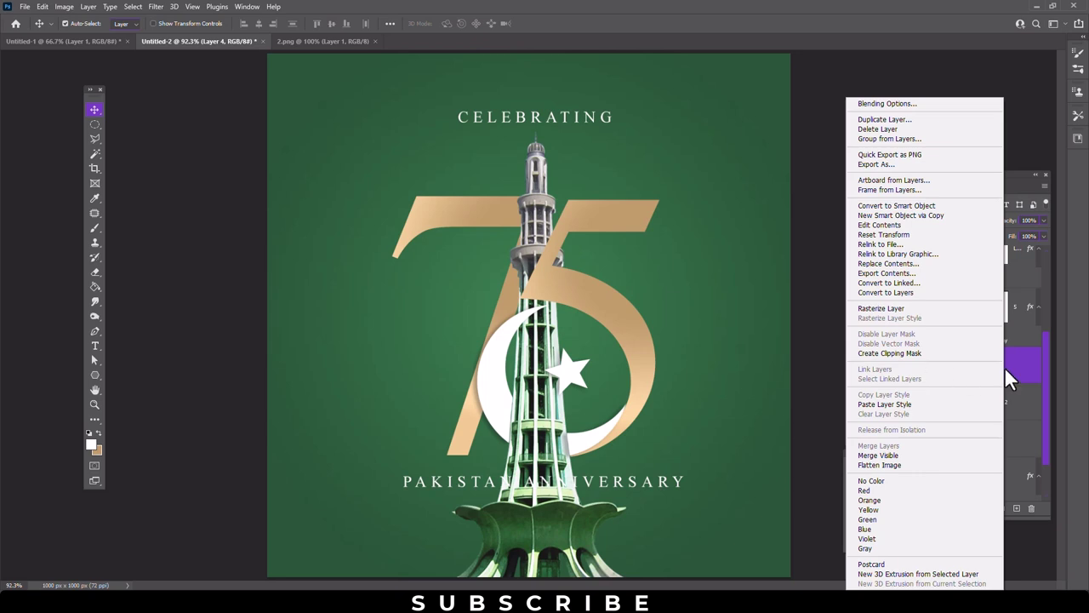
pyautogui.click(1006, 377)
pyautogui.rightClick(1018, 361)
pyautogui.click(933, 329)
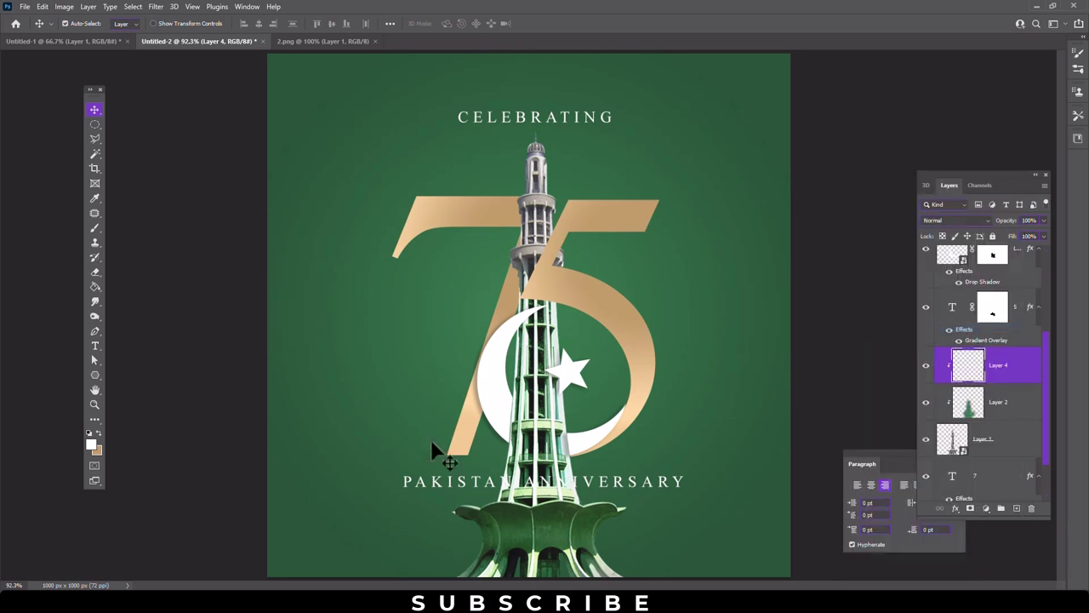
# - Set up a 105 px brush in dark green #194b05
pyautogui.click(95, 228)
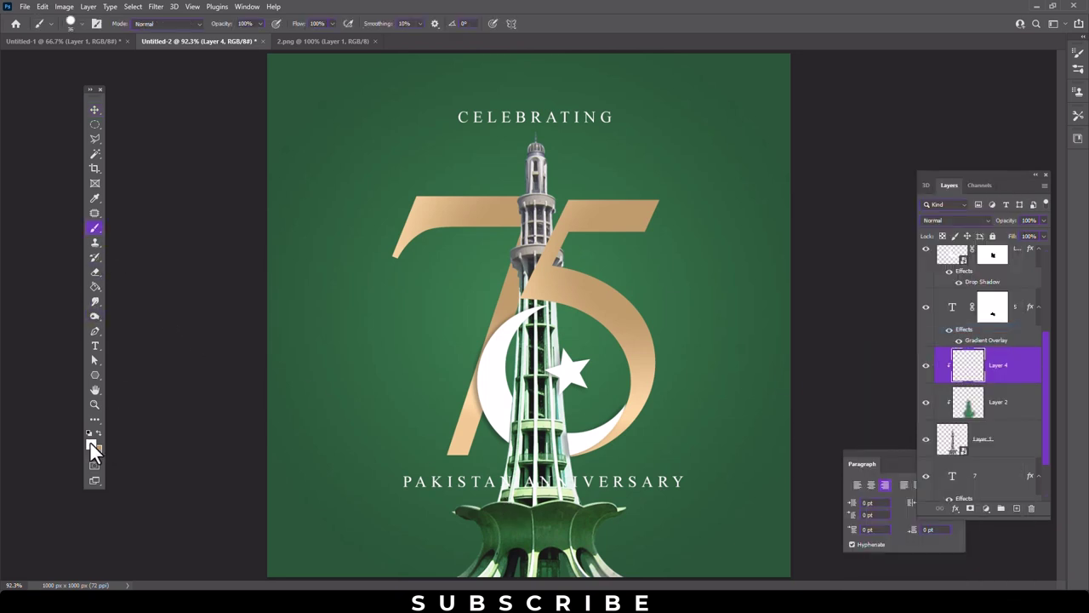
pyautogui.click(90, 444)
pyautogui.click(837, 436)
pyautogui.moveTo(802, 445); pyautogui.dragTo(818, 434)
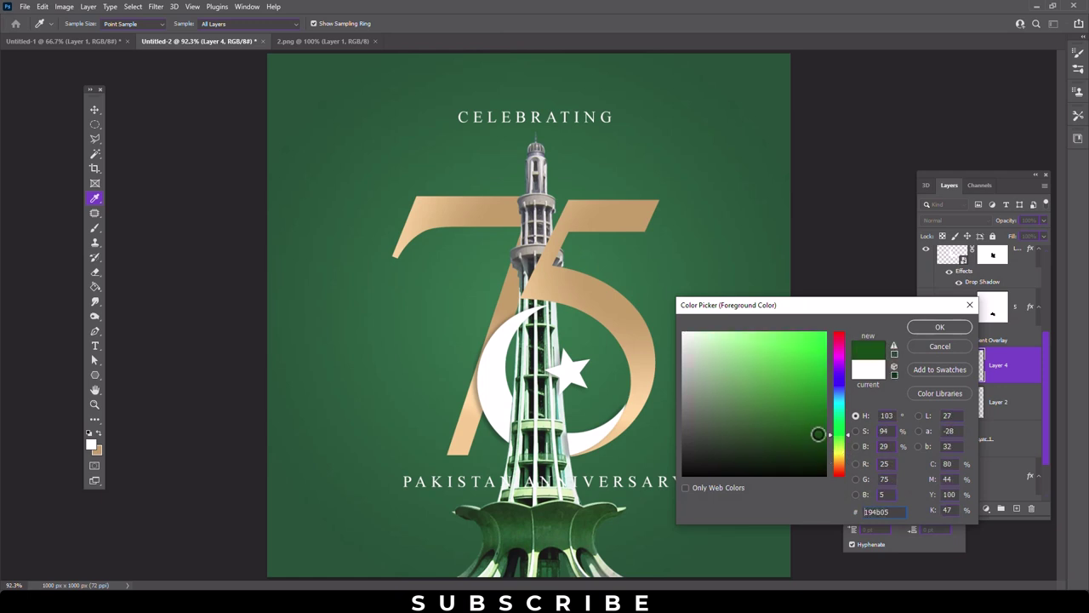
pyautogui.click(939, 328)
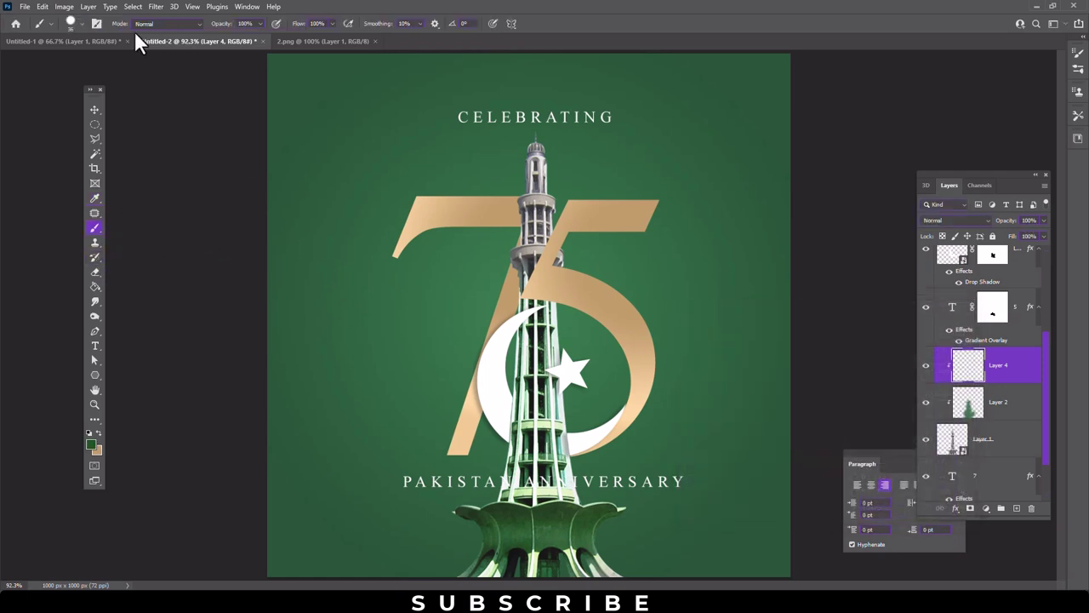
pyautogui.click(81, 25)
pyautogui.write('105')
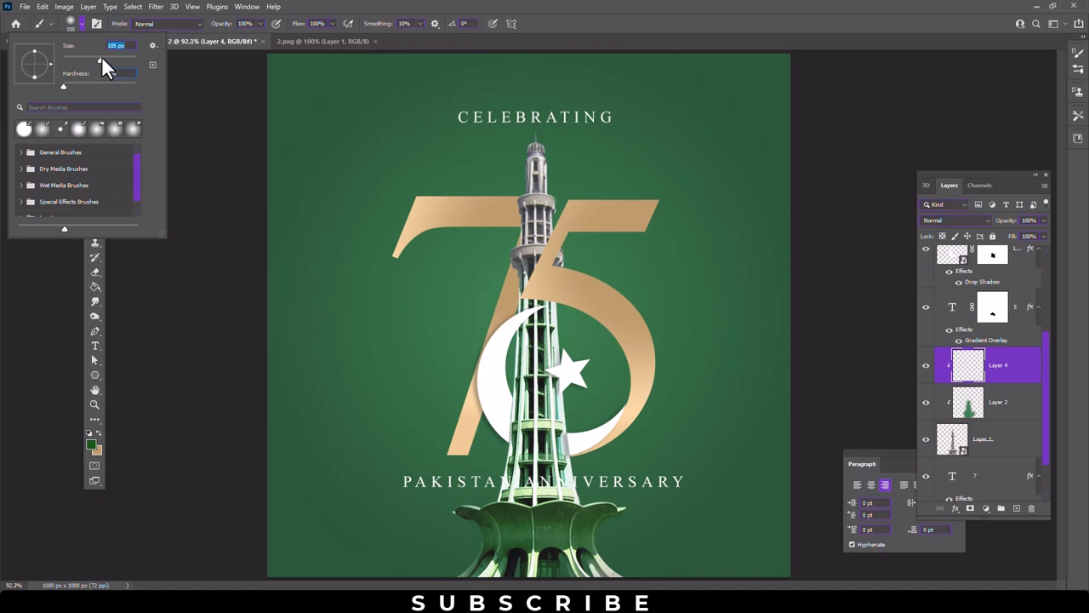
pyautogui.press('Return')
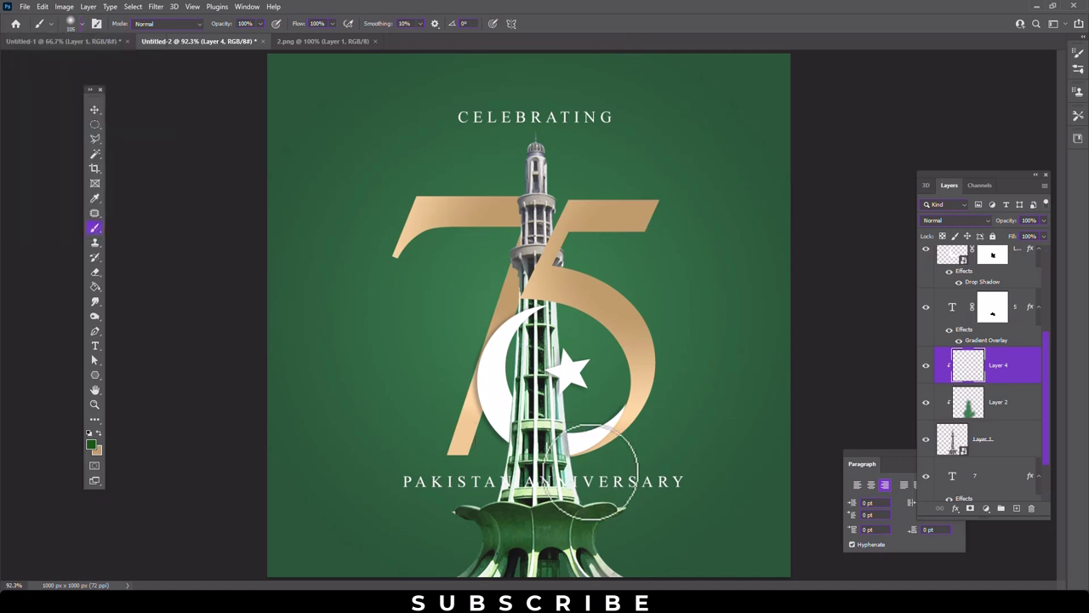
# - Paint the lower tower green, set Layer 4 to 61% fill and Multiply, and nudge PAKISTAN ANNIVERSARY up
pyautogui.moveTo(627, 462); pyautogui.dragTo(499, 481)
pyautogui.moveTo(567, 515)
pyautogui.mouseDown()
pyautogui.moveTo(494, 528)
pyautogui.moveTo(587, 532)
pyautogui.mouseUp()
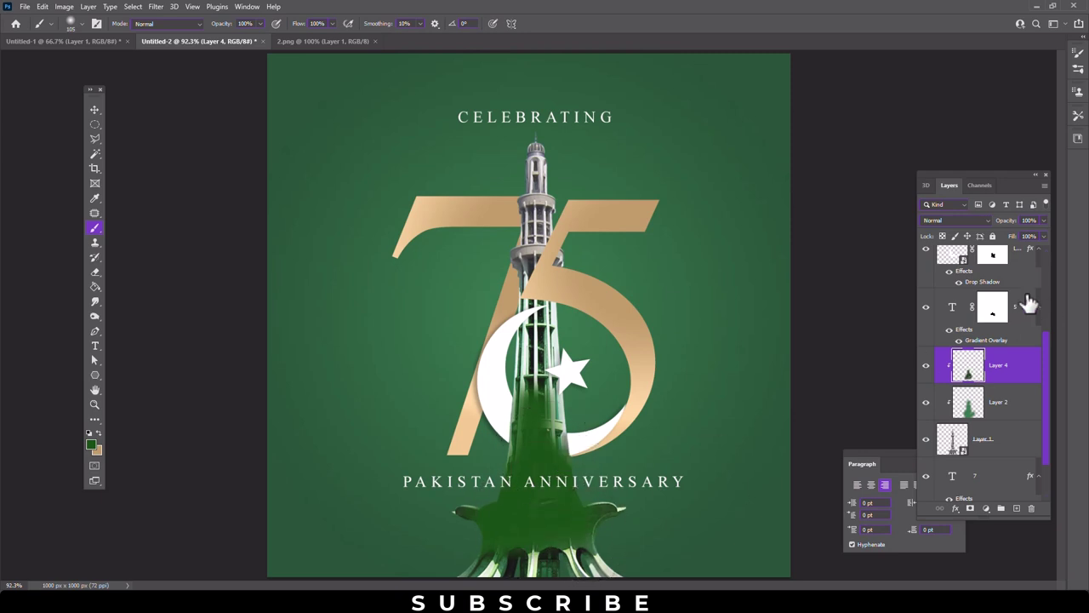
pyautogui.moveTo(1022, 249); pyautogui.dragTo(1019, 248)
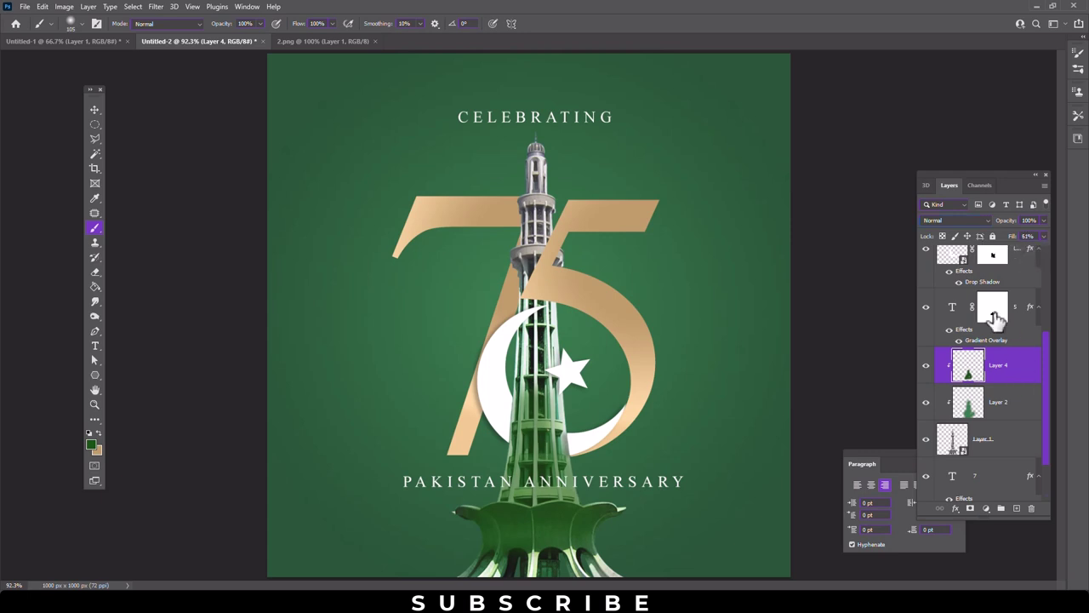
pyautogui.click(969, 223)
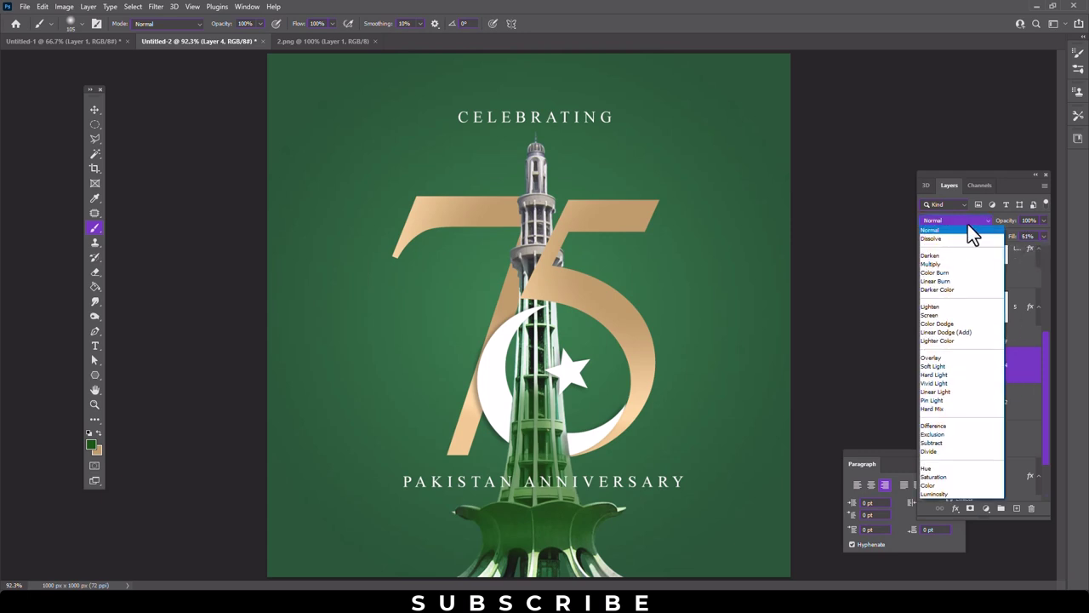
pyautogui.click(941, 259)
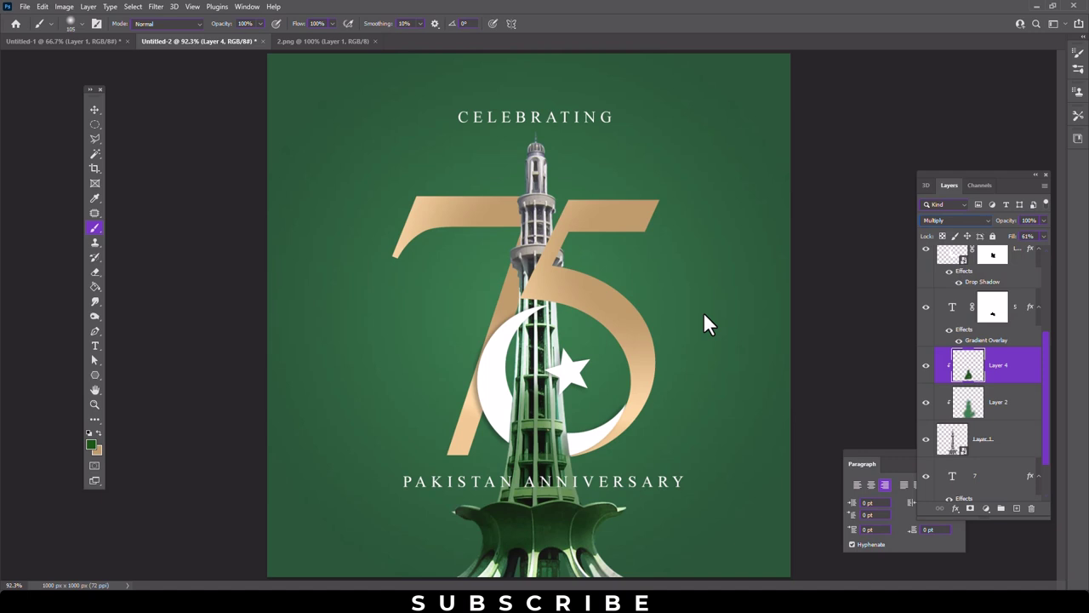
pyautogui.click(95, 110)
pyautogui.moveTo(590, 500); pyautogui.dragTo(590, 498)
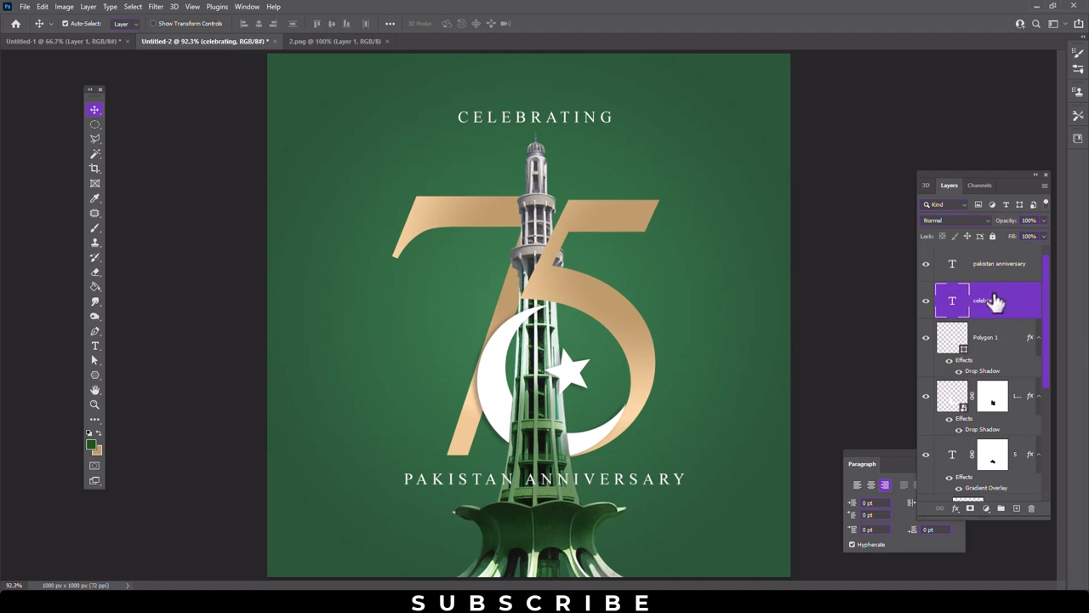
# - Duplicate CELEBRATING as TH text at 69 pt with tracking 50
pyautogui.moveTo(572, 120); pyautogui.dragTo(764, 149)
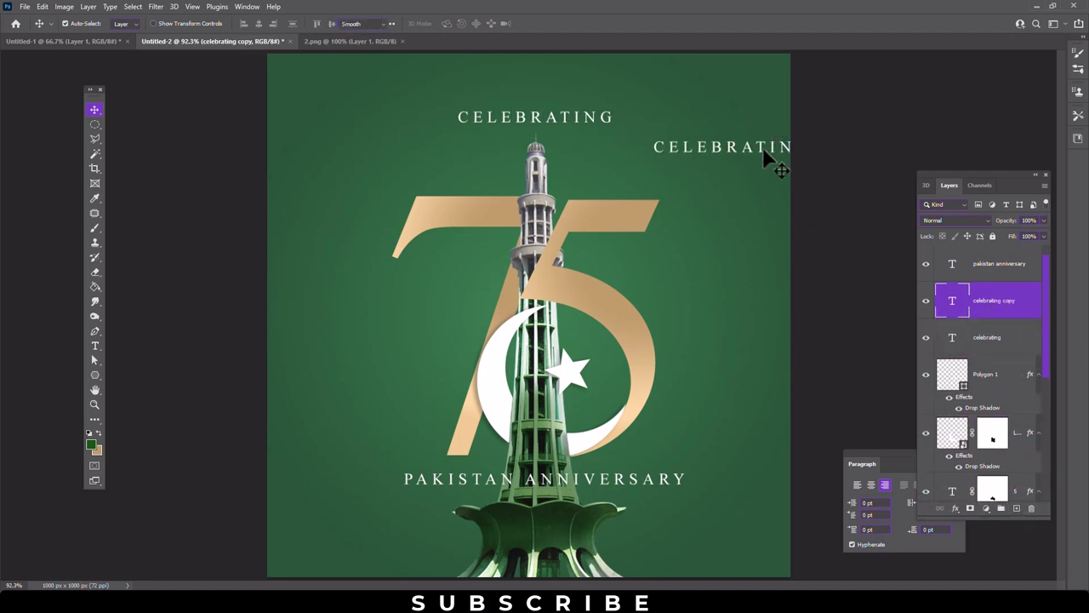
pyautogui.doubleClick(762, 148)
pyautogui.click(736, 154)
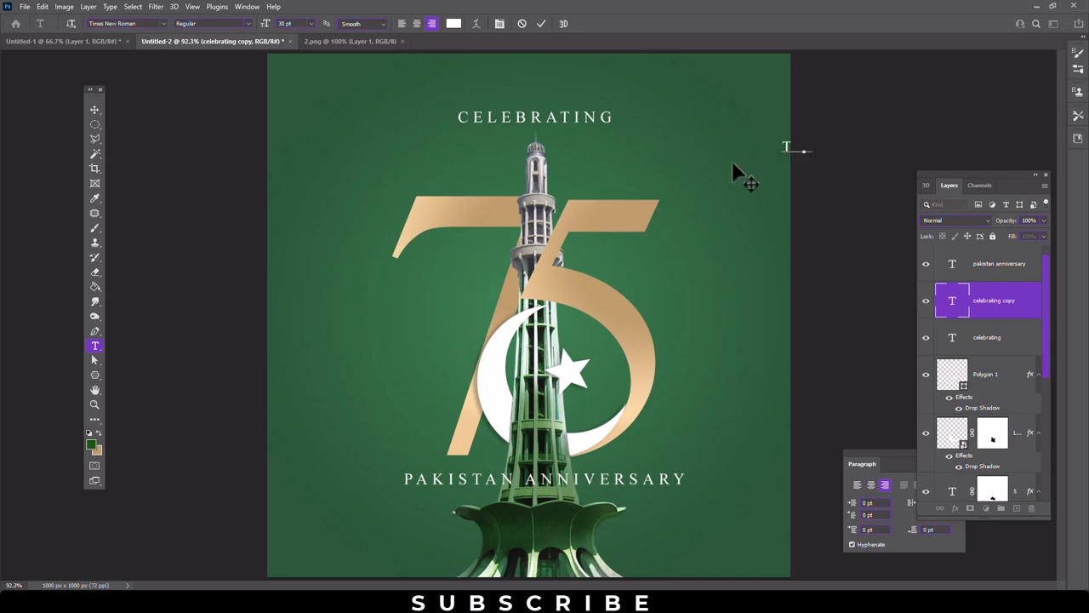
pyautogui.hotkey('ctrl', 'a')
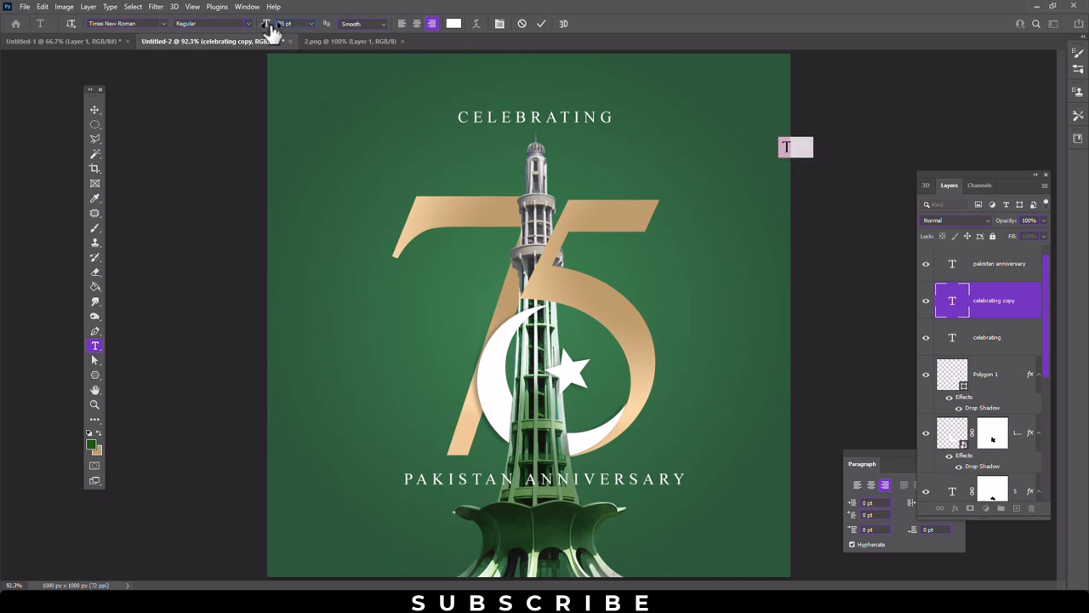
pyautogui.moveTo(271, 28)
pyautogui.mouseDown()
pyautogui.moveTo(280, 29)
pyautogui.moveTo(130, 75)
pyautogui.mouseUp()
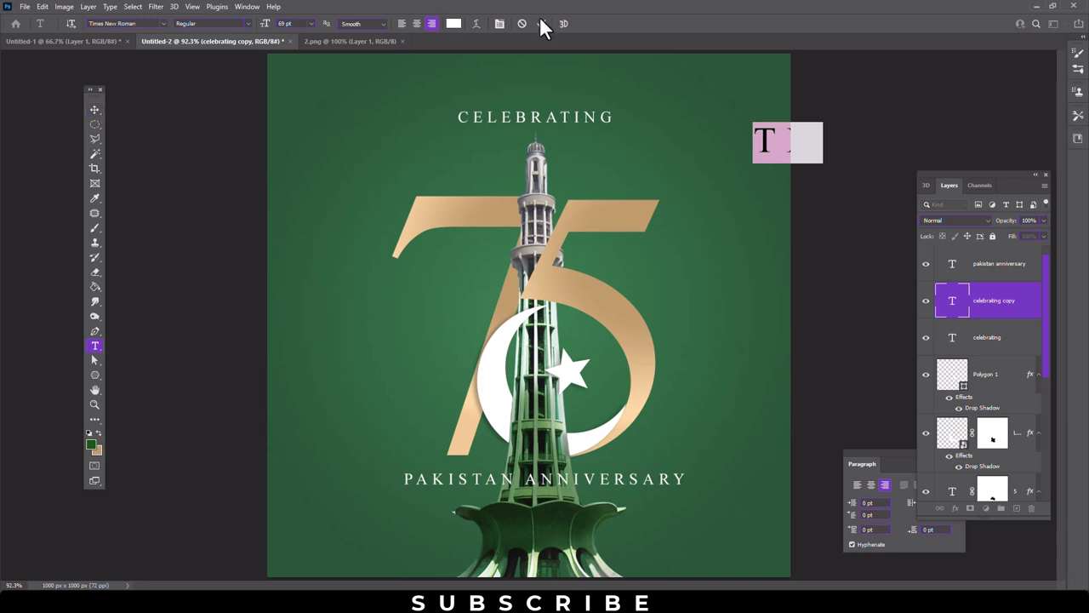
pyautogui.click(498, 24)
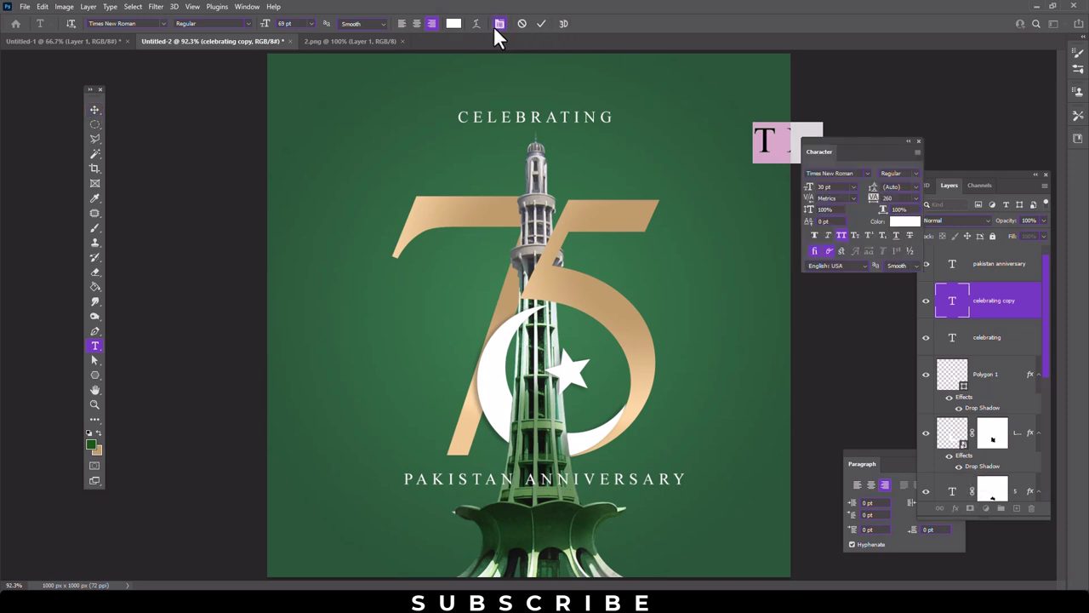
pyautogui.click(917, 196)
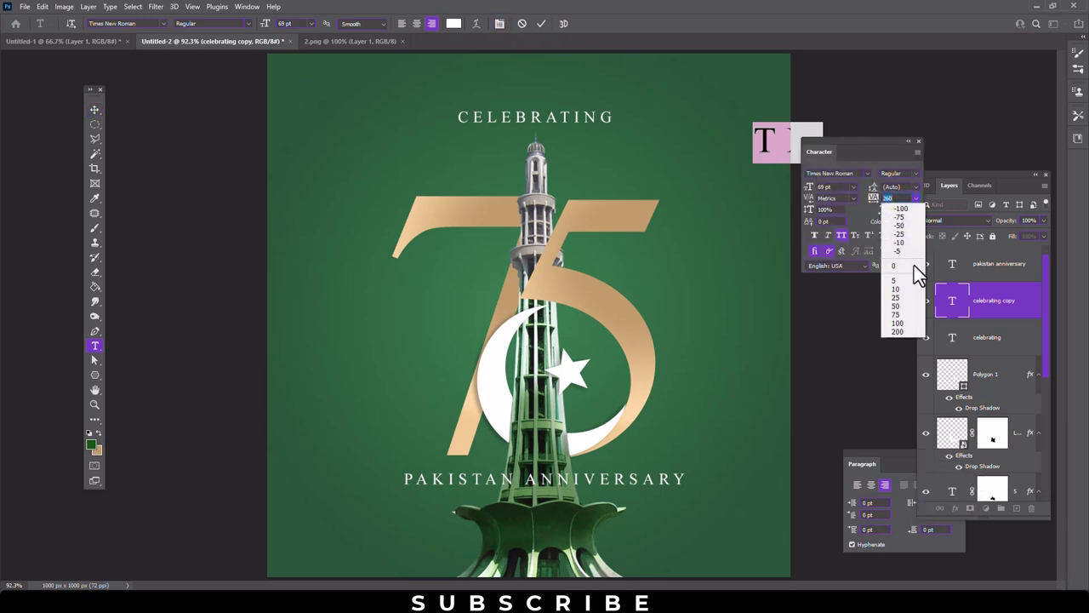
pyautogui.click(904, 308)
# - Place TH beside the top of the 75 and scale it to about 77%
pyautogui.click(94, 111)
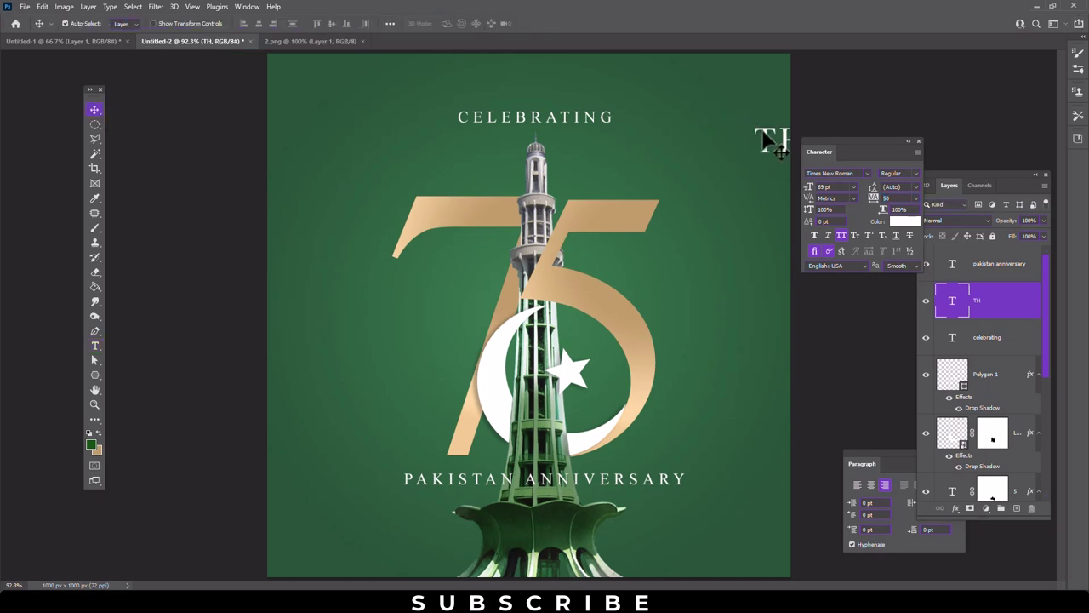
pyautogui.moveTo(761, 138); pyautogui.dragTo(600, 255)
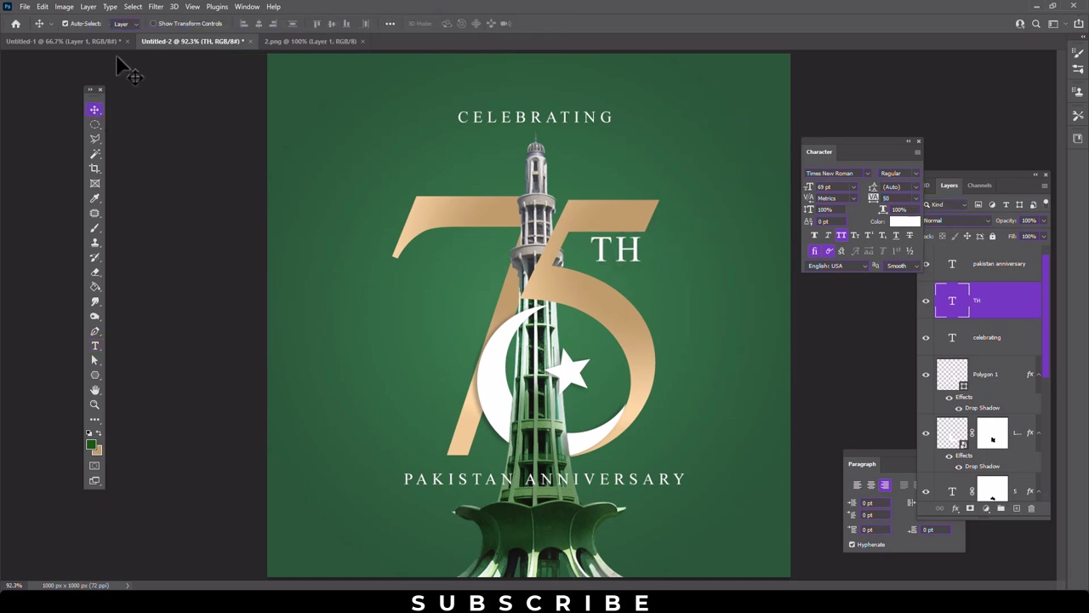
pyautogui.click(42, 7)
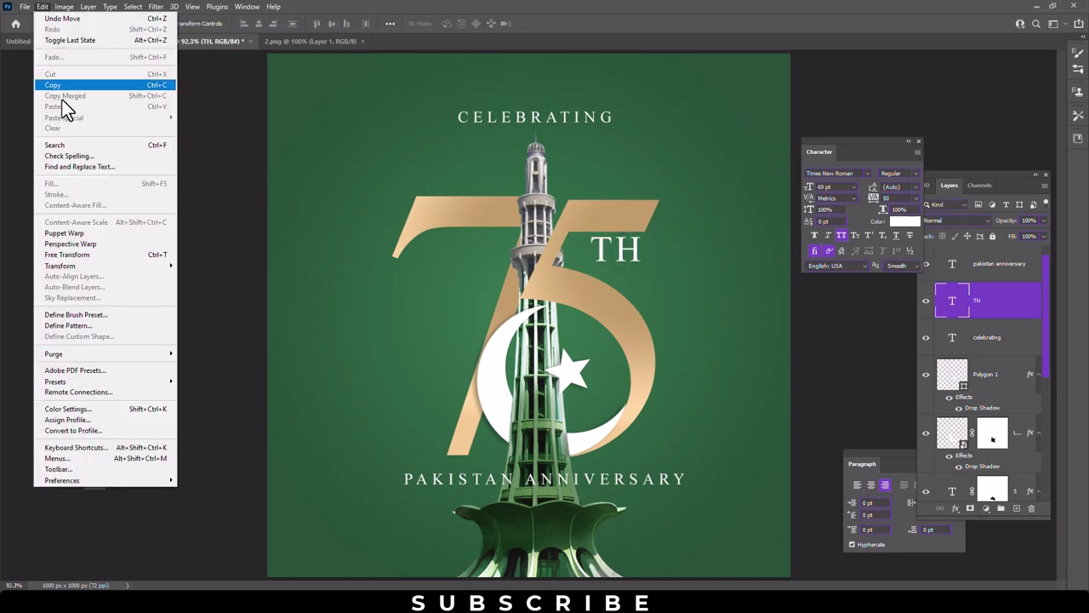
pyautogui.click(85, 253)
pyautogui.moveTo(647, 274); pyautogui.dragTo(637, 255)
pyautogui.press('Return')
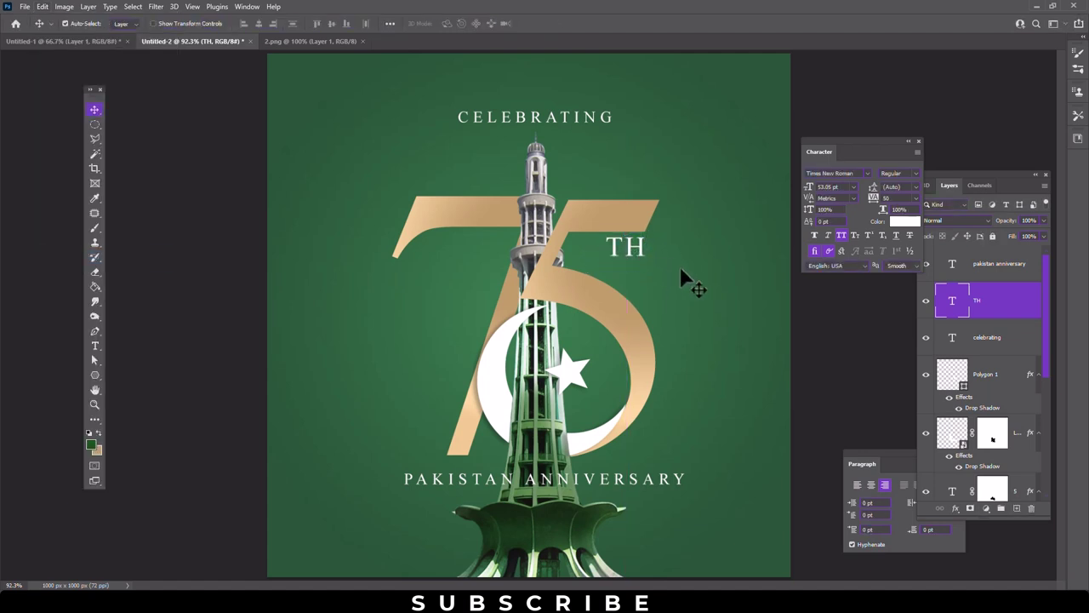
pyautogui.moveTo(639, 258); pyautogui.dragTo(635, 247)
# - Darken the Background layer with Levels, black input at 8
pyautogui.hotkey('alt', ',')
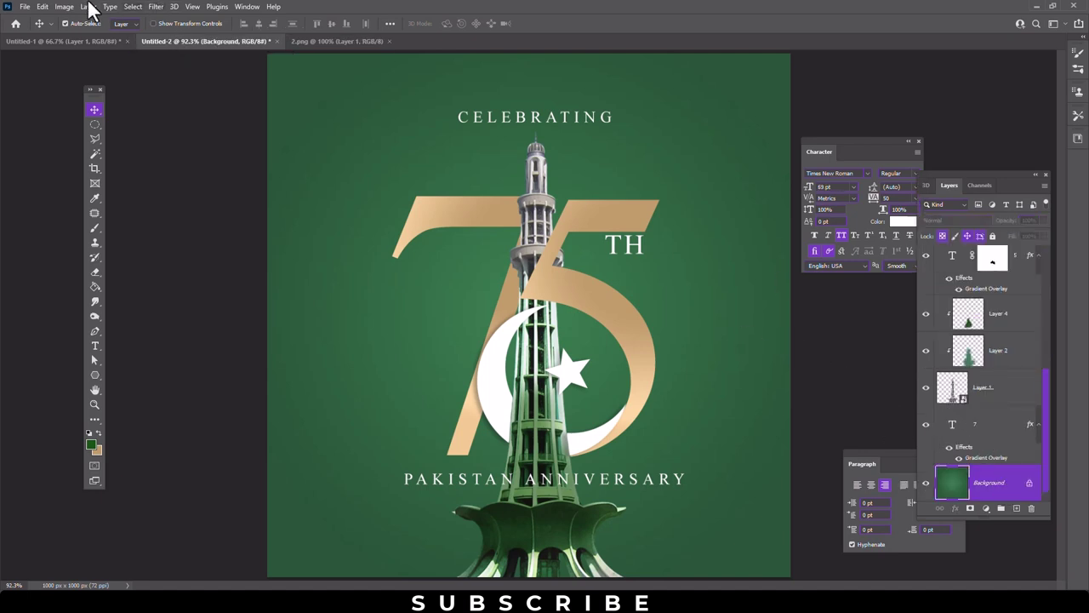
pyautogui.click(64, 7)
pyautogui.moveTo(82, 36)
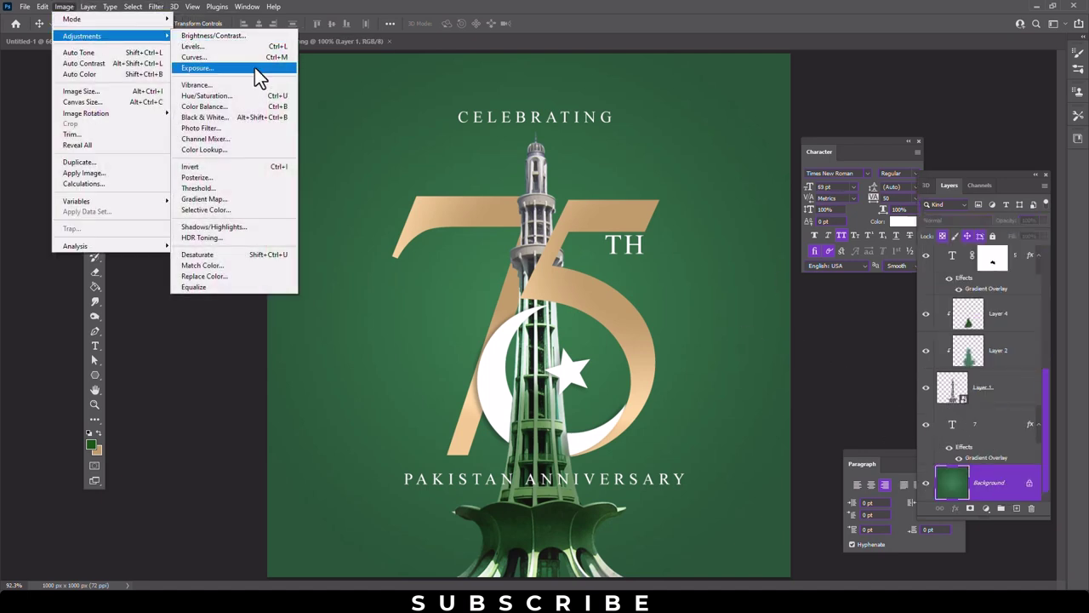
pyautogui.click(259, 49)
pyautogui.moveTo(859, 293); pyautogui.dragTo(872, 294)
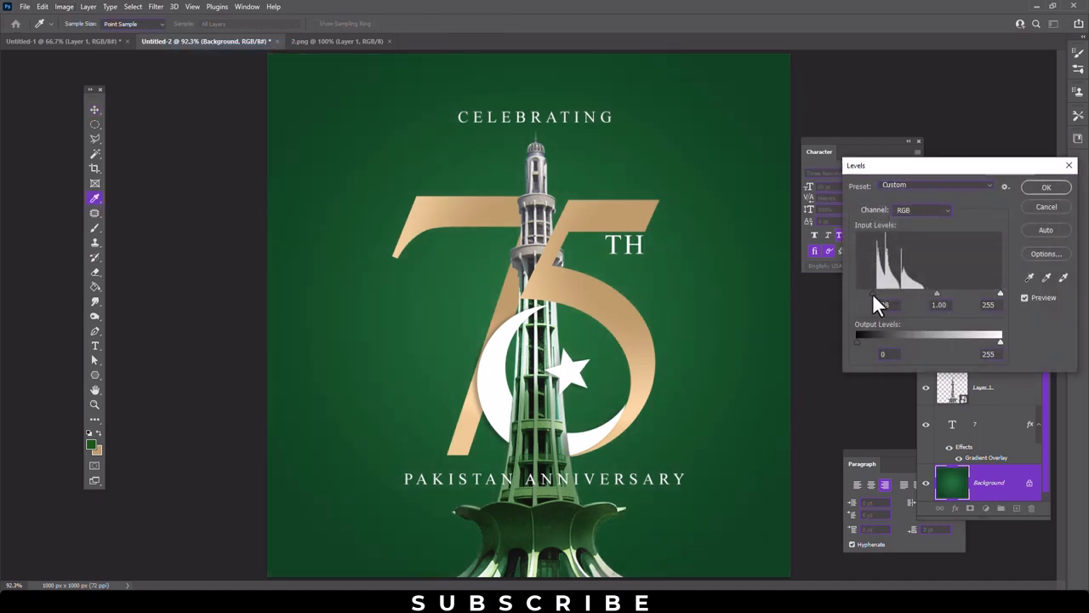
pyautogui.click(1046, 186)
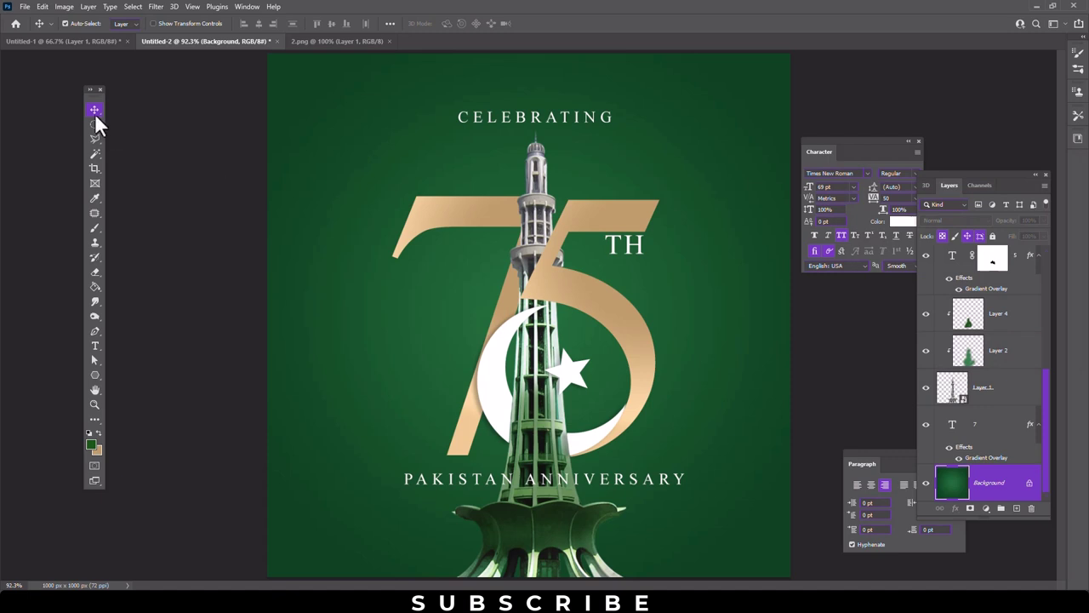
# - Close the Character and Paragraph panels
pyautogui.click(918, 140)
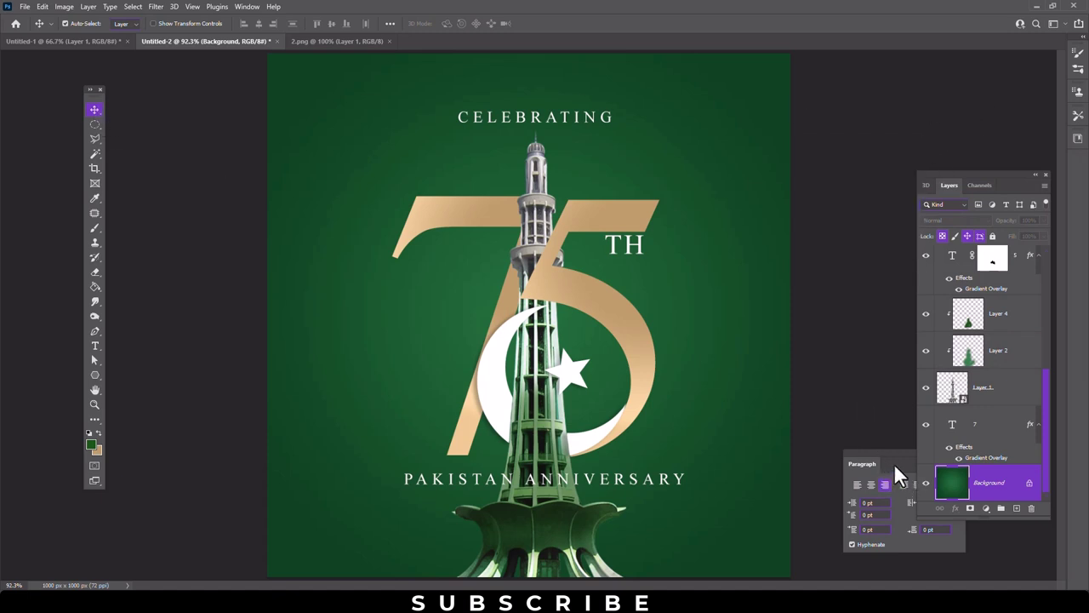
pyautogui.moveTo(893, 463); pyautogui.dragTo(792, 450)
pyautogui.click(822, 435)
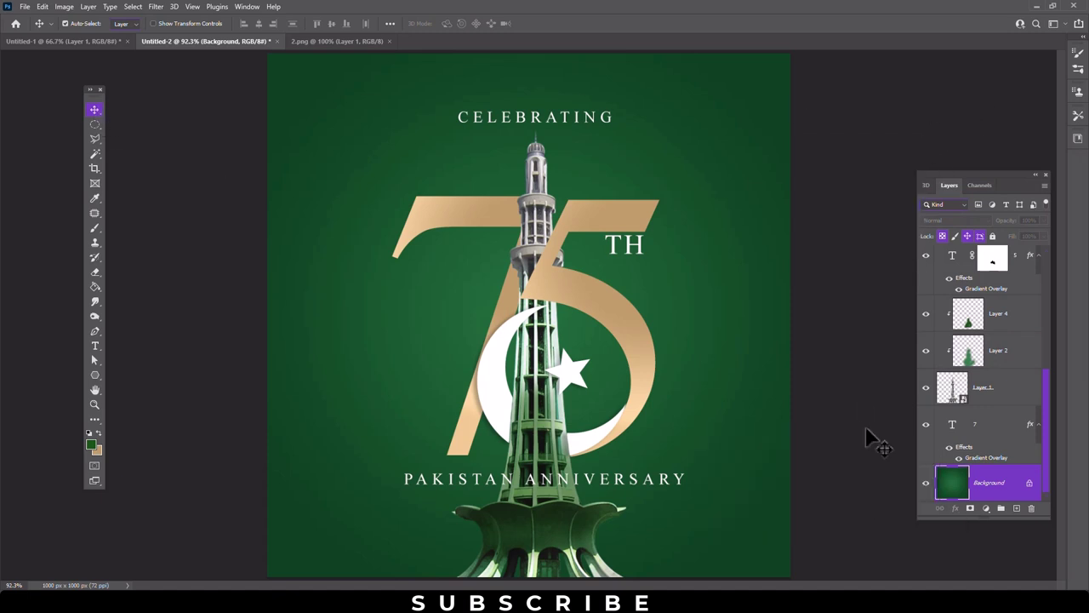